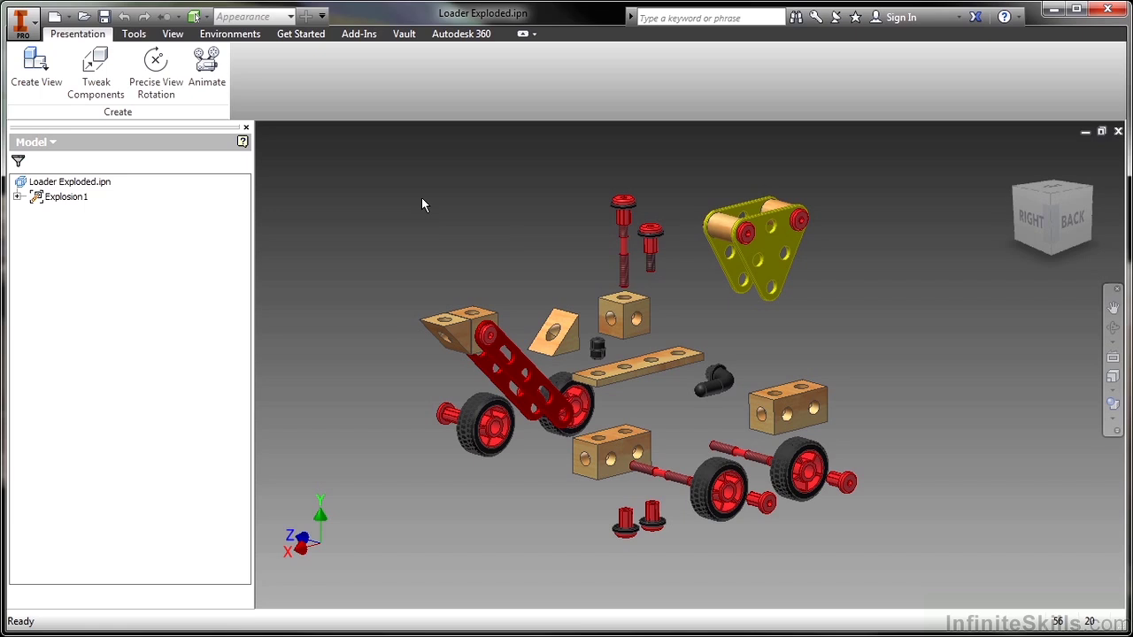
Expand Explosion1 and Loader Explosion.iam in the model tree to list the assembly's components.
click(17, 197)
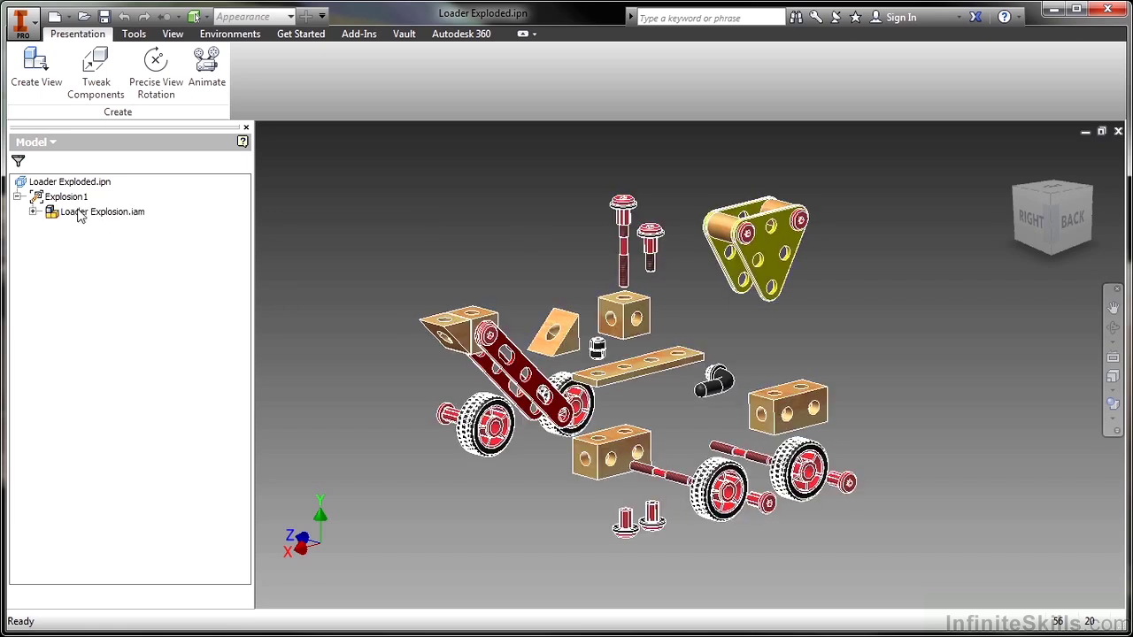
click(327, 221)
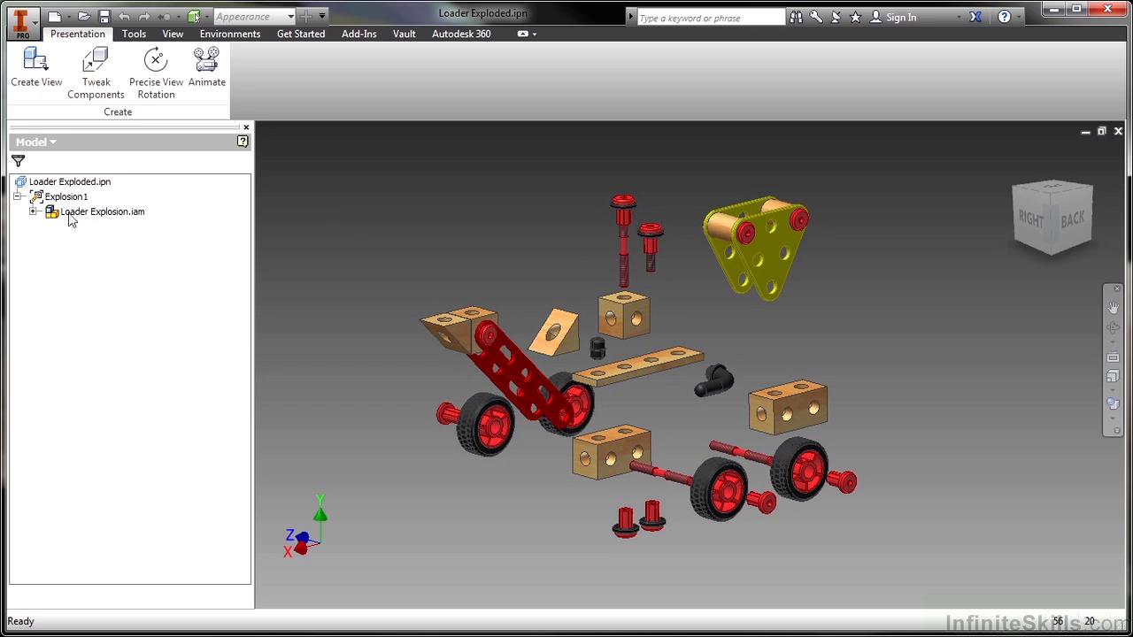
click(33, 212)
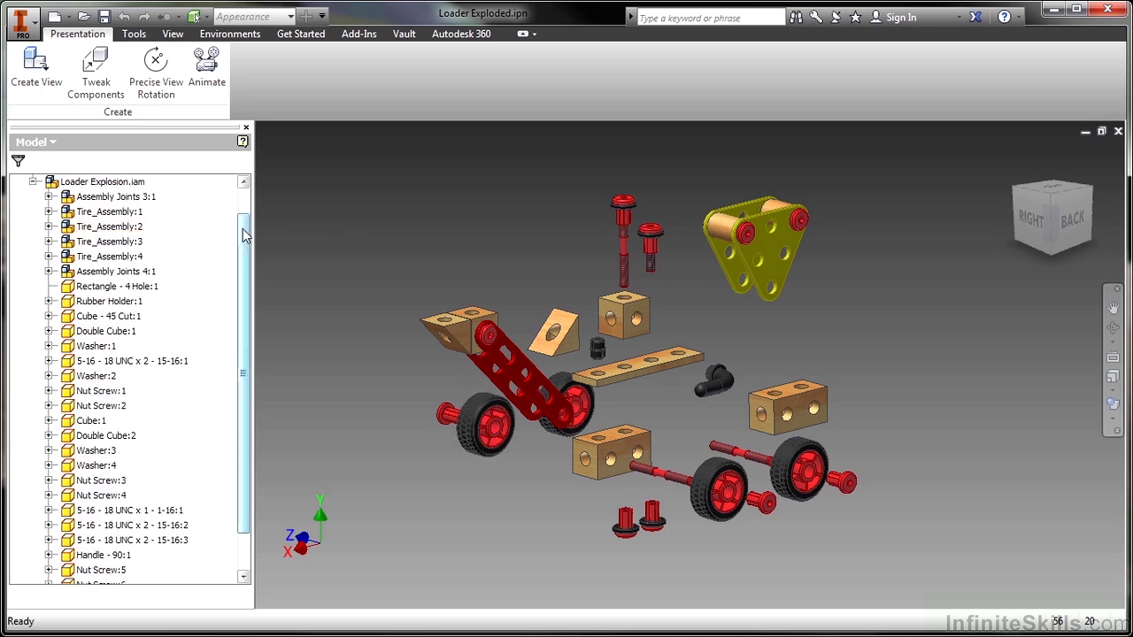
drag(247, 234, 246, 201)
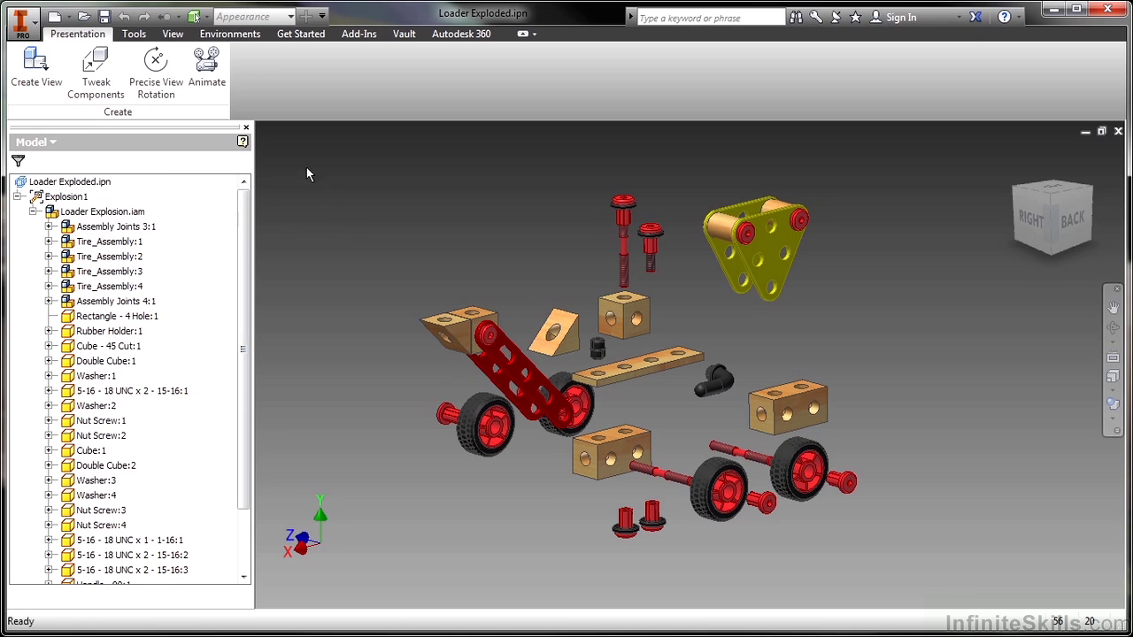
Open the Animate tool, play the exploded view's assembly animation forward, and reset it.
click(211, 89)
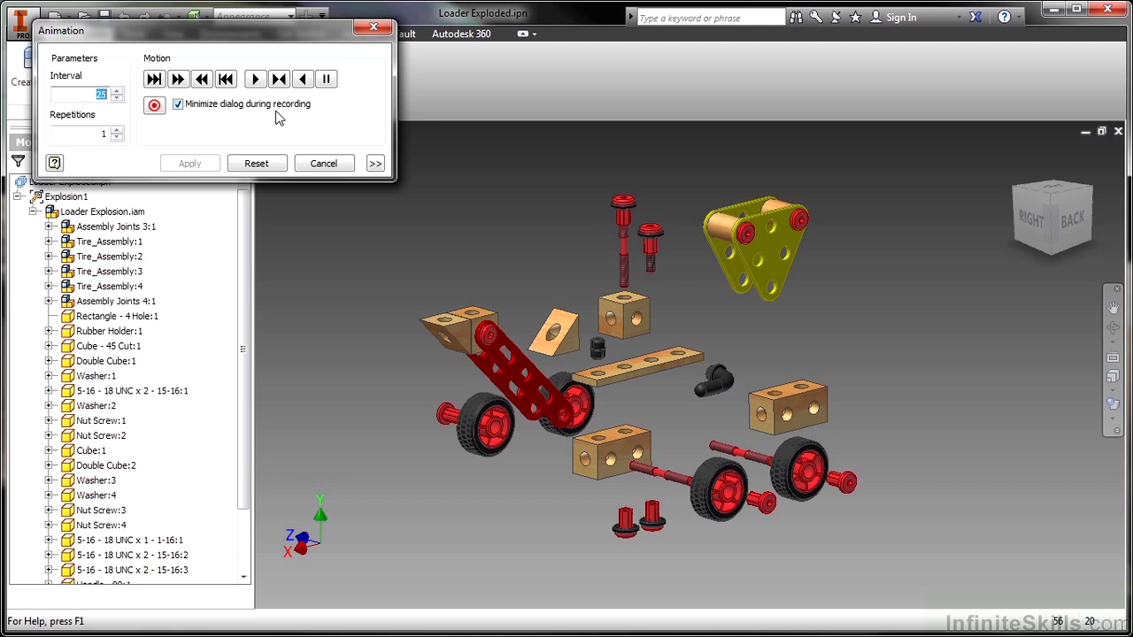
click(255, 80)
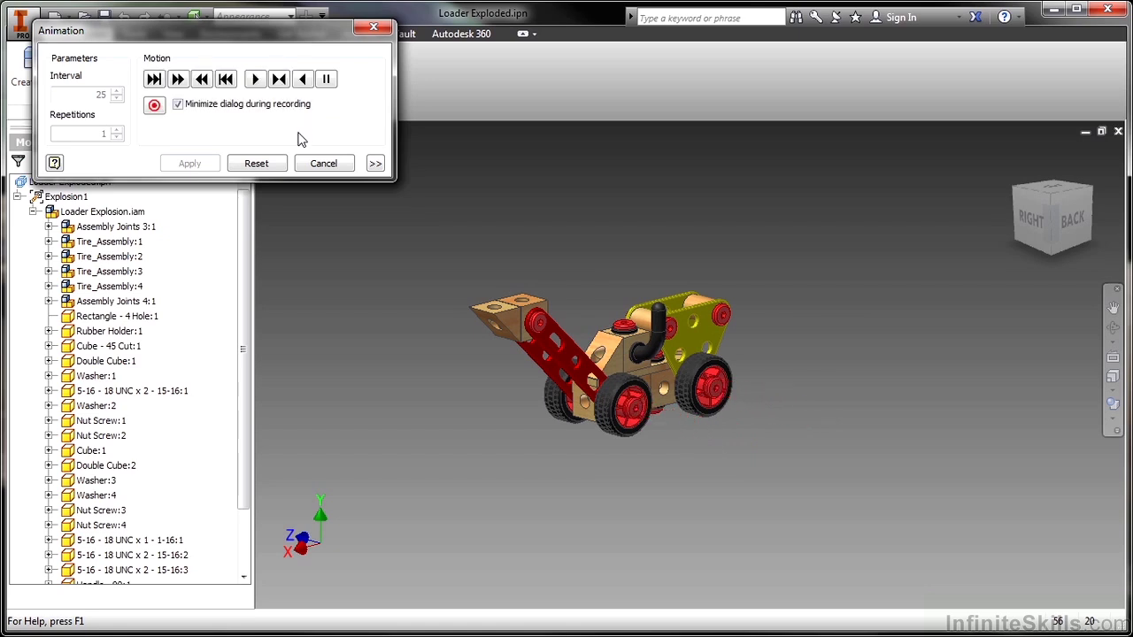
click(274, 164)
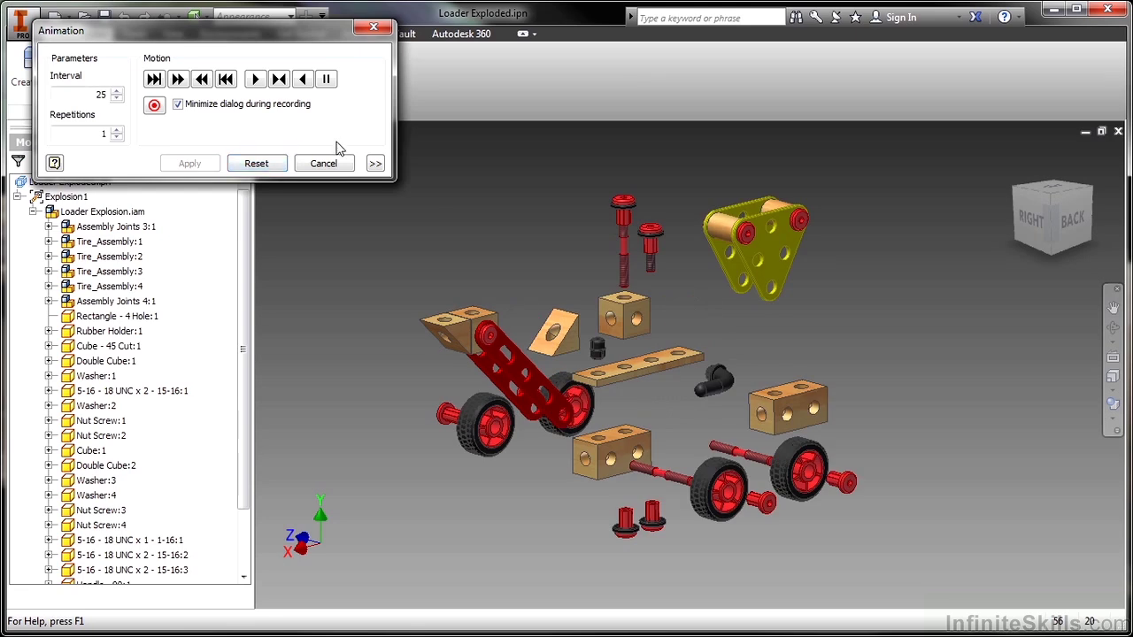
Show the animation sequence and group the two Handle - 90:1 tweaks, 102.514 mm and -90.00 deg, into one sequence.
click(375, 163)
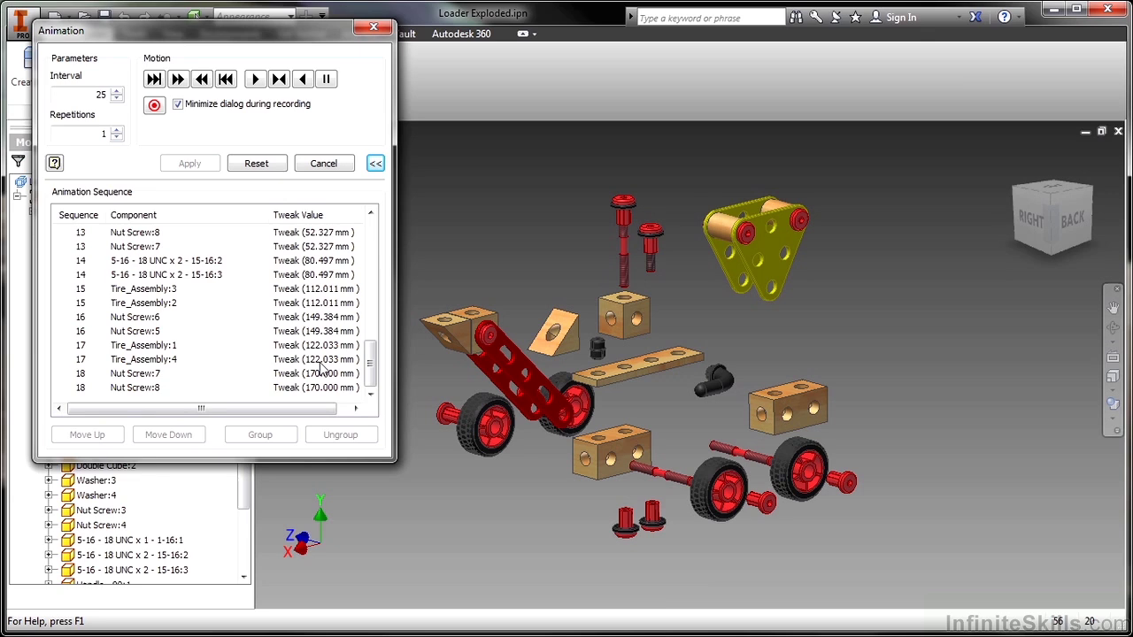
click(371, 216)
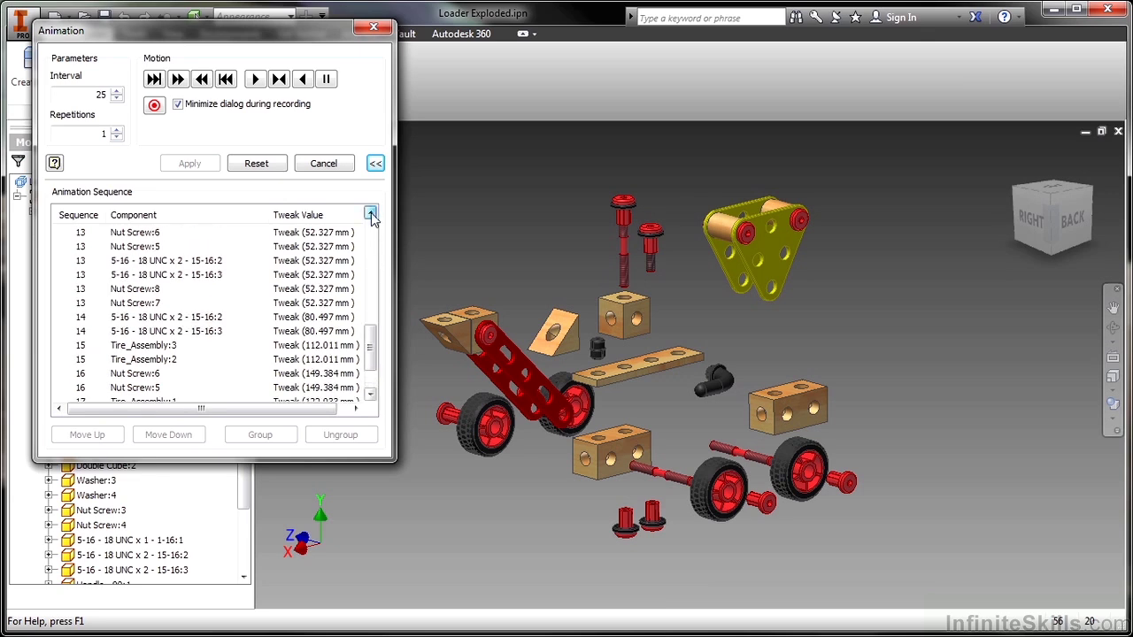
click(173, 261)
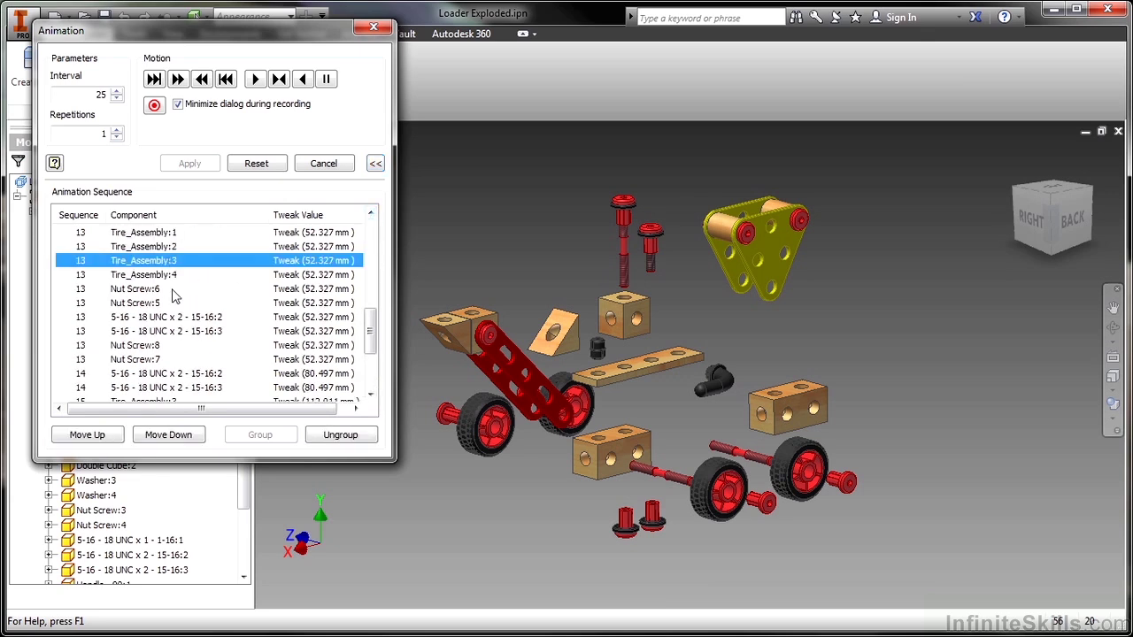
click(172, 275)
click(371, 215)
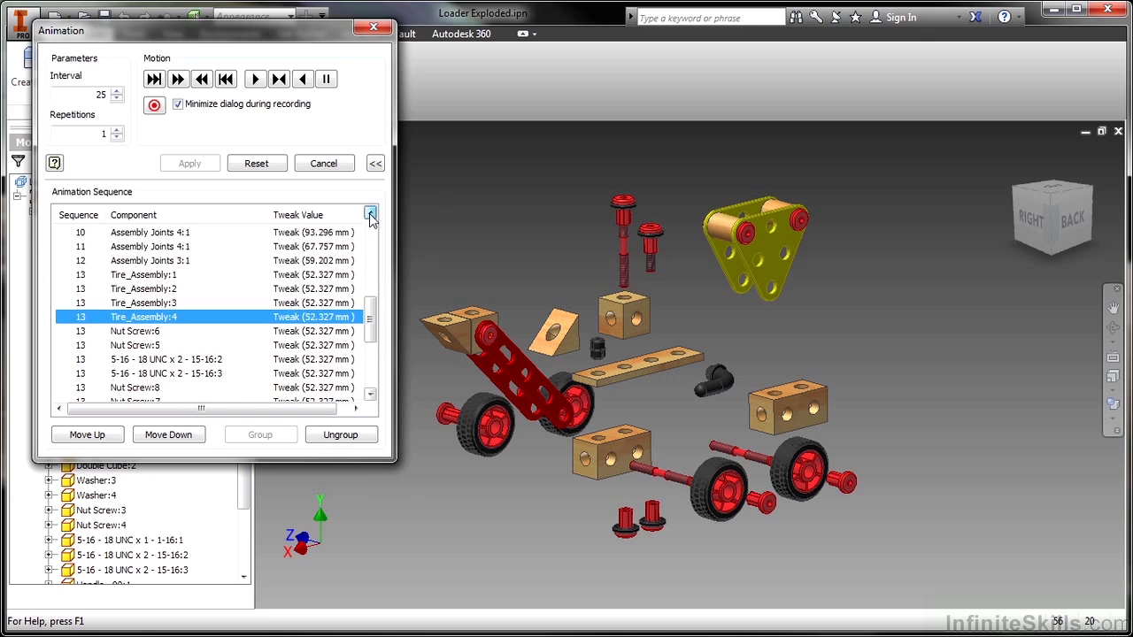
click(156, 262)
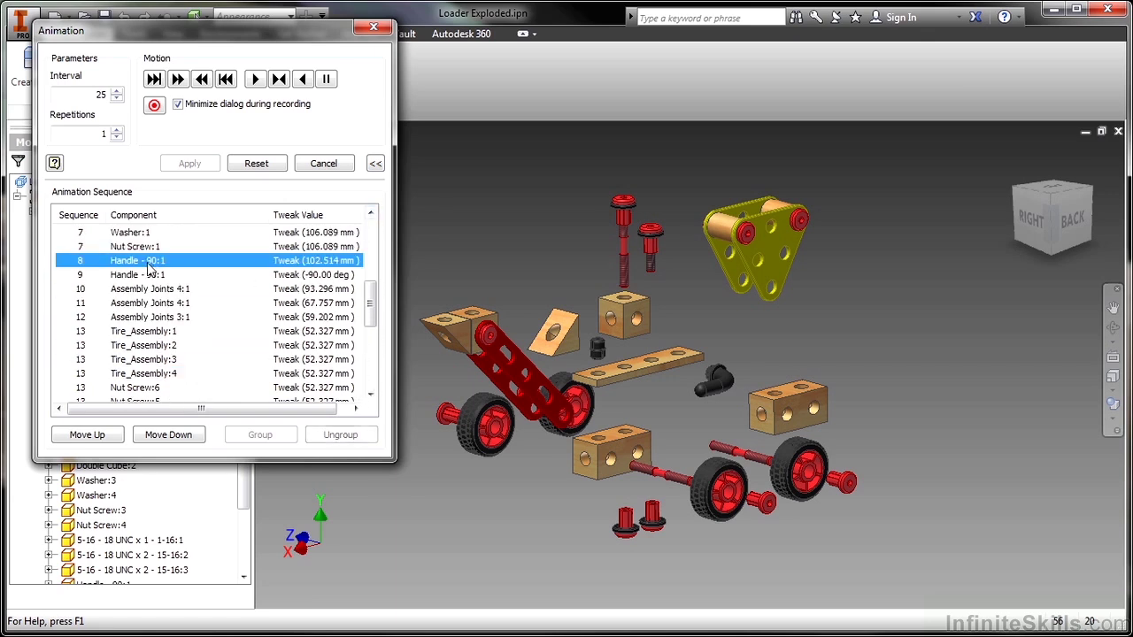
click(156, 275)
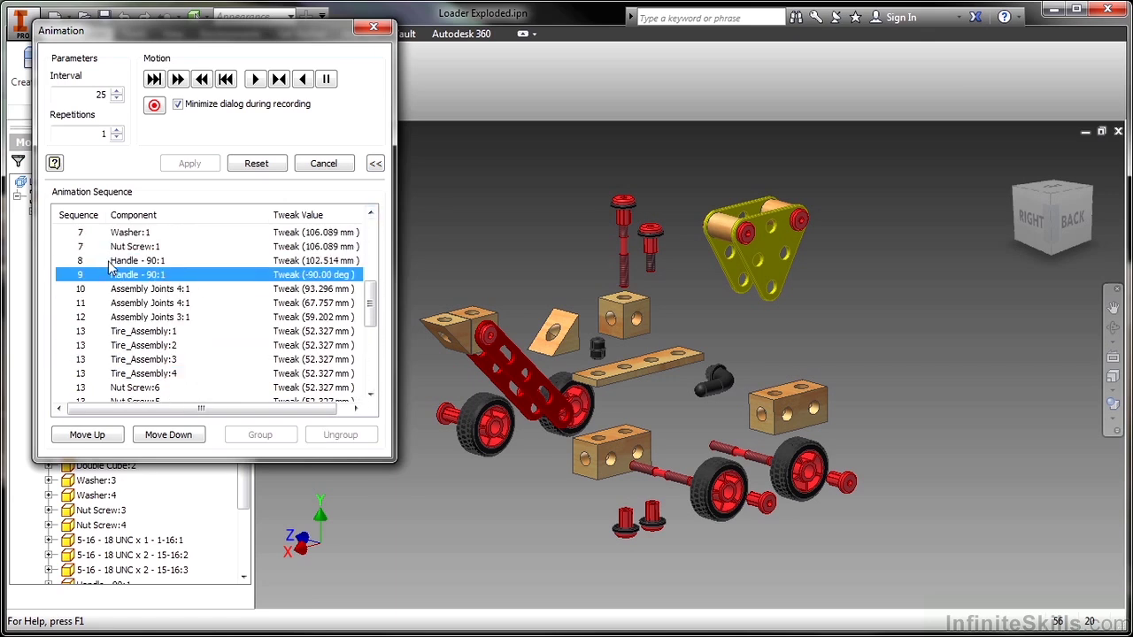
click(114, 263)
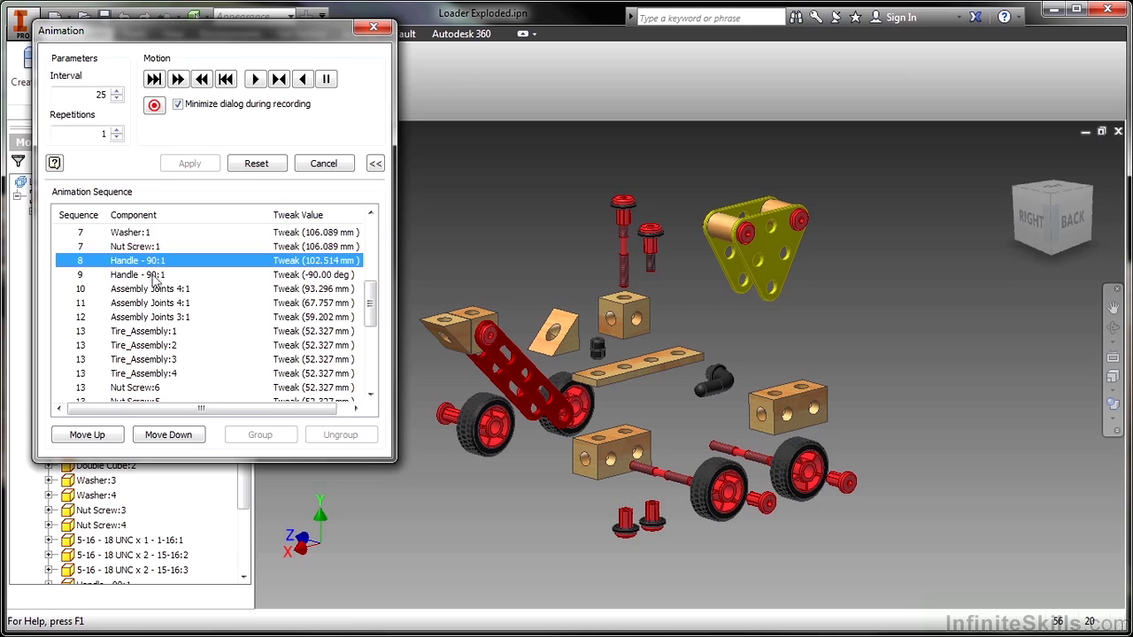
ctrl+click(155, 276)
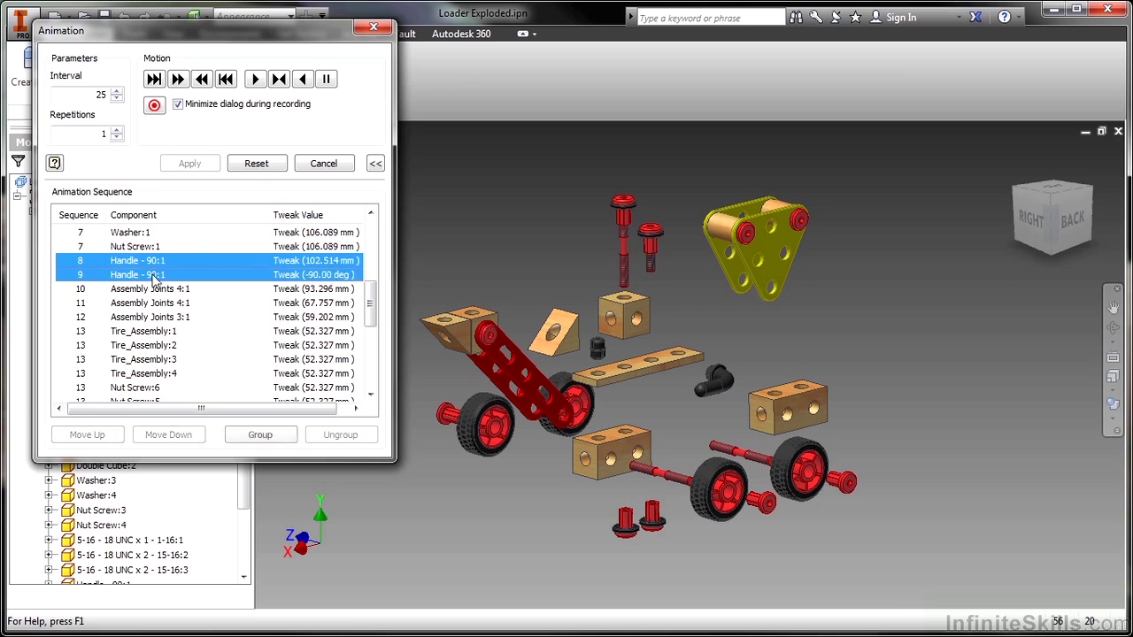
click(286, 433)
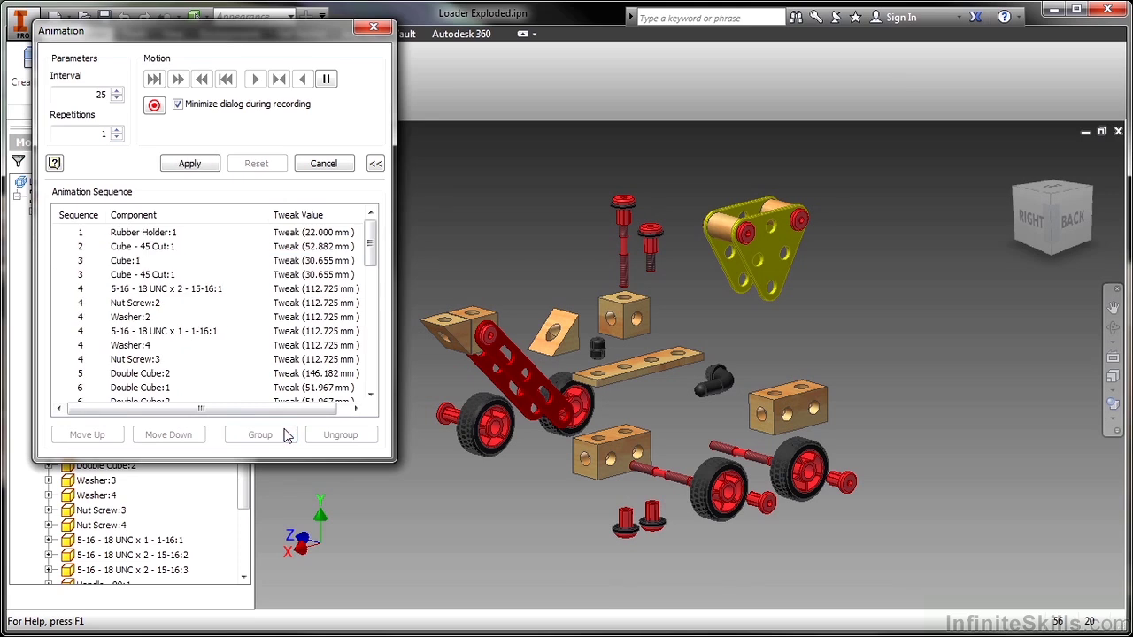
Group the two Assembly Joints 4:1 tweaks, 93.296 mm and 67.757 mm, into one animation sequence.
drag(370, 237, 371, 266)
click(371, 395)
click(371, 395)
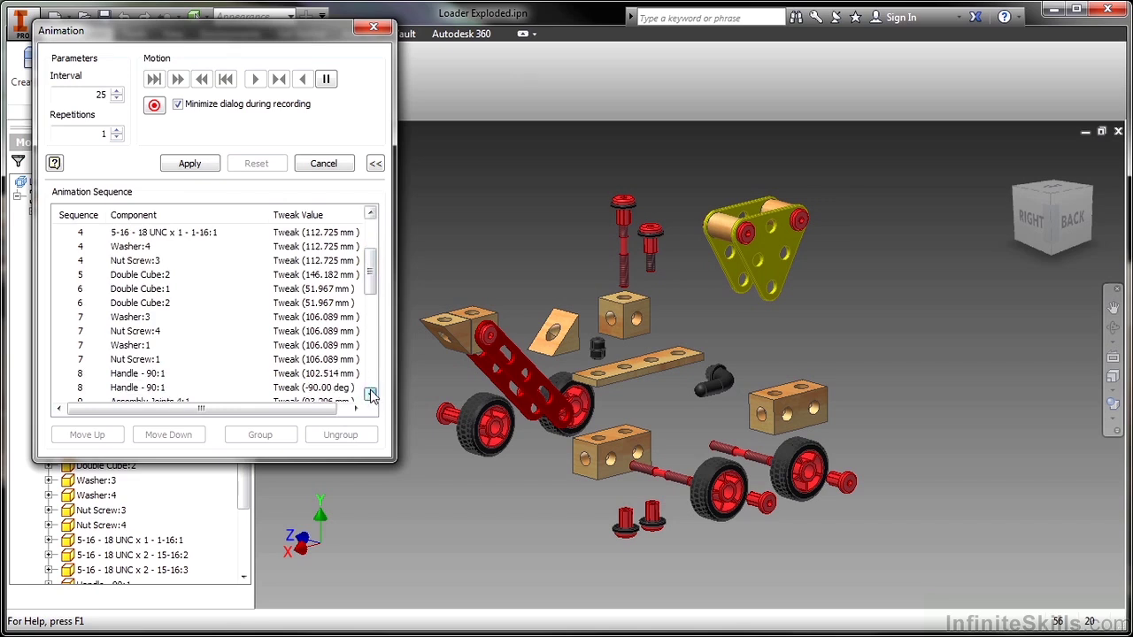
click(371, 395)
click(371, 395)
click(370, 395)
click(371, 395)
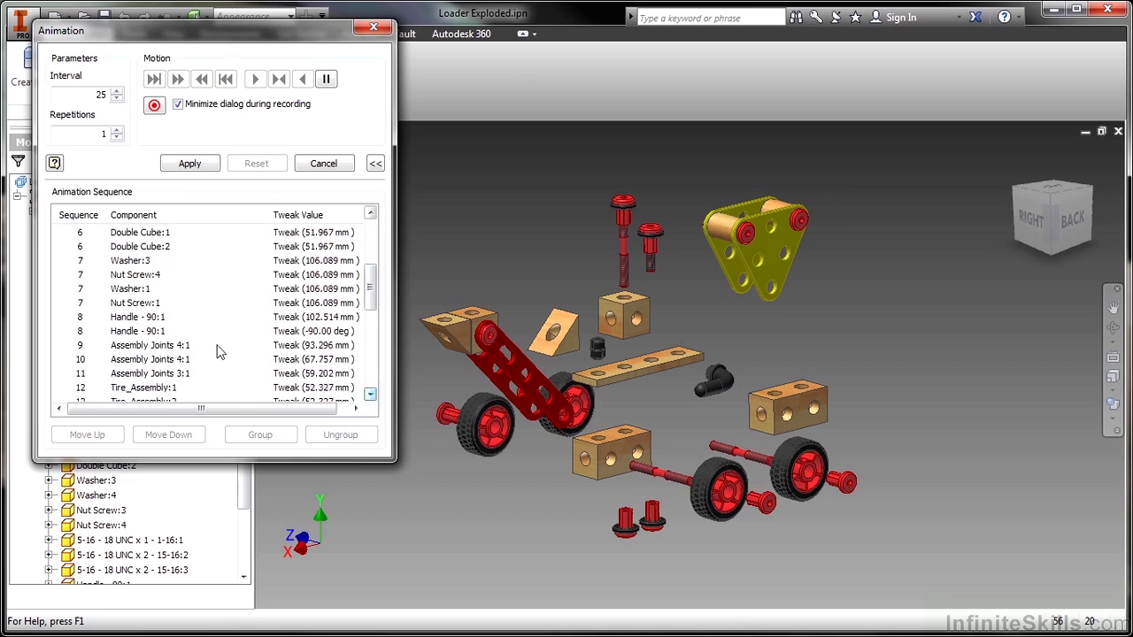
click(170, 351)
click(177, 360)
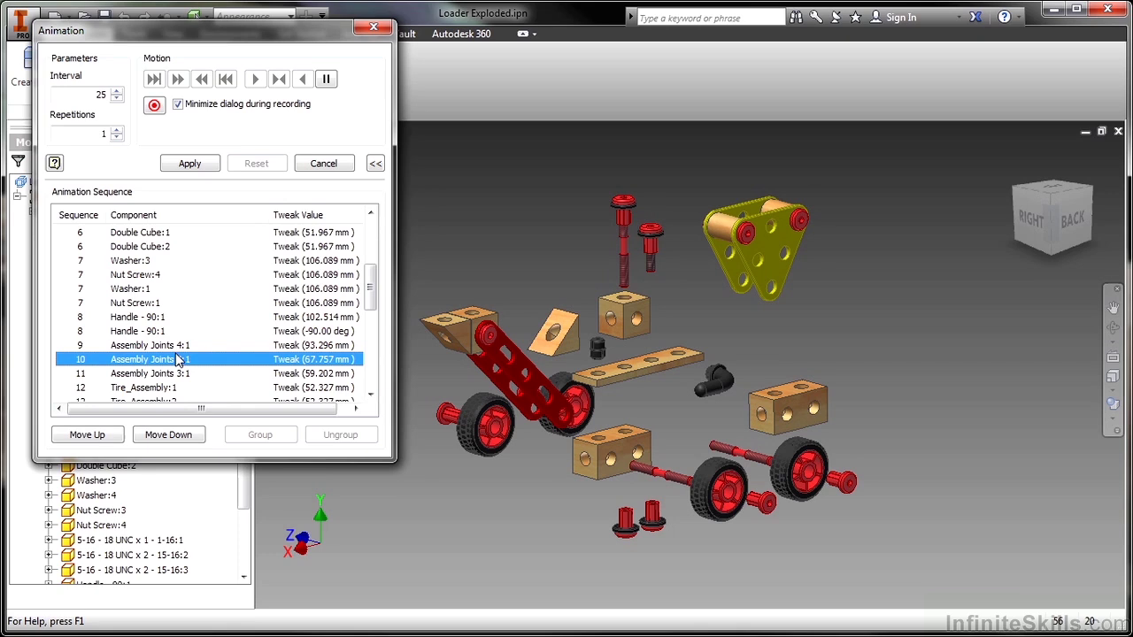
shift+click(174, 346)
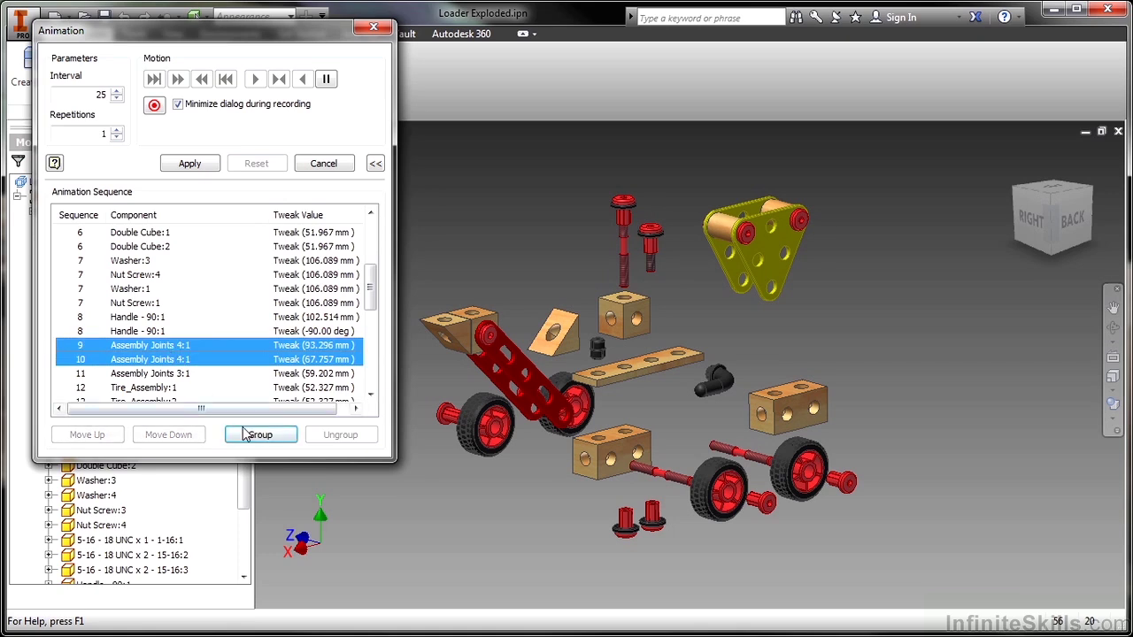
click(248, 434)
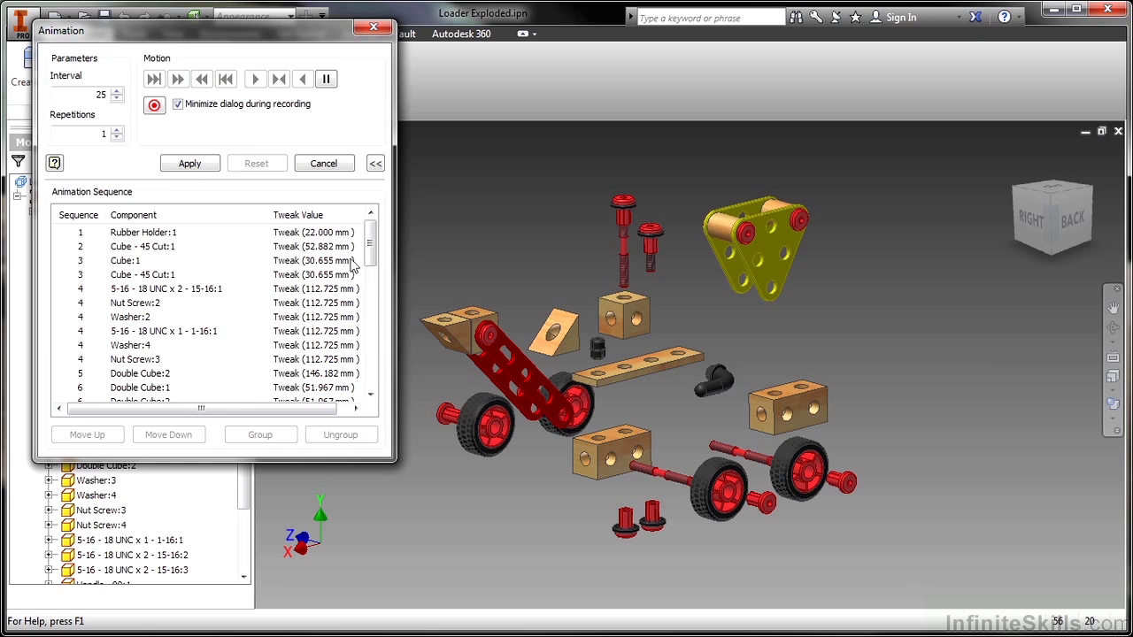
Group the 122.033 mm tweaks of Tire_Assembly:1 and :4 with the 170.000 mm tweaks of Nut Screw:7 and :8.
scroll(352, 264, down, 6)
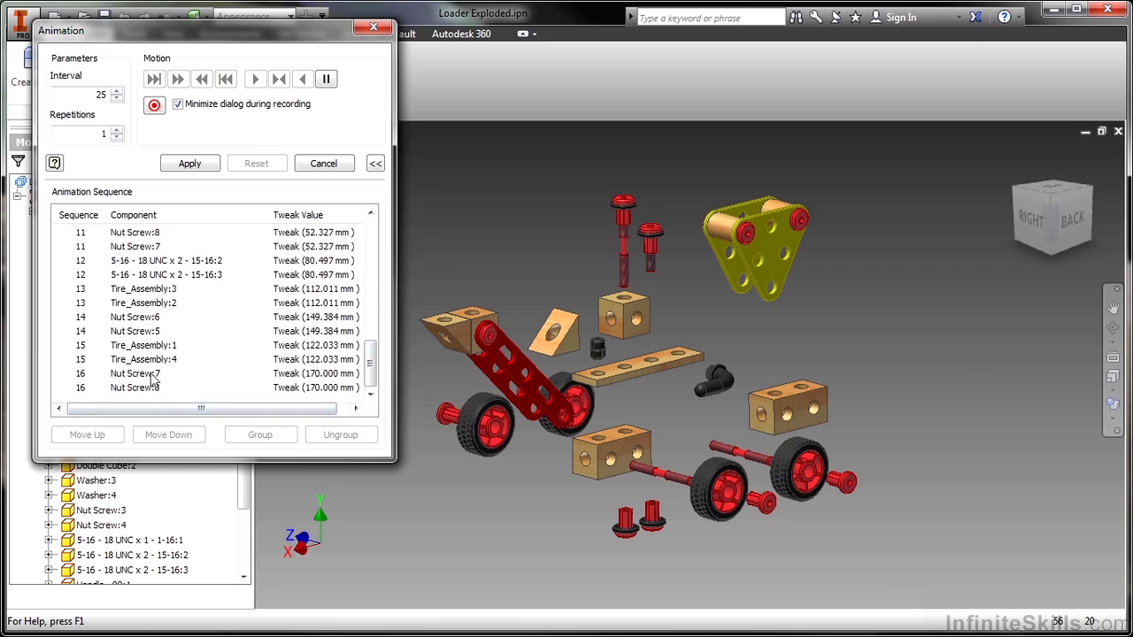
click(148, 347)
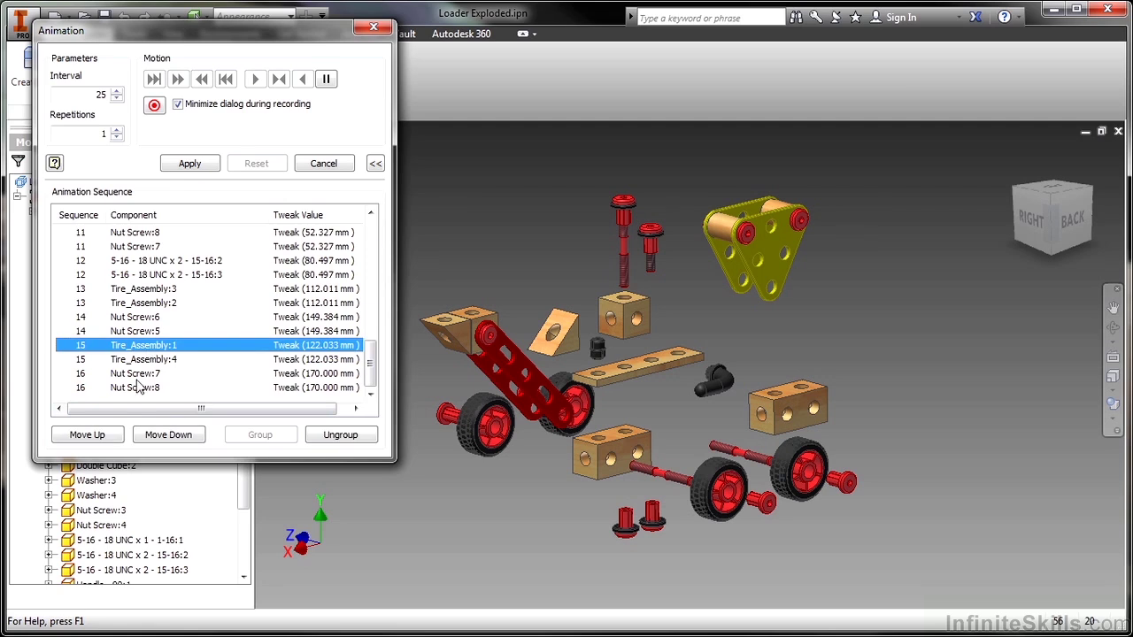
shift+click(138, 390)
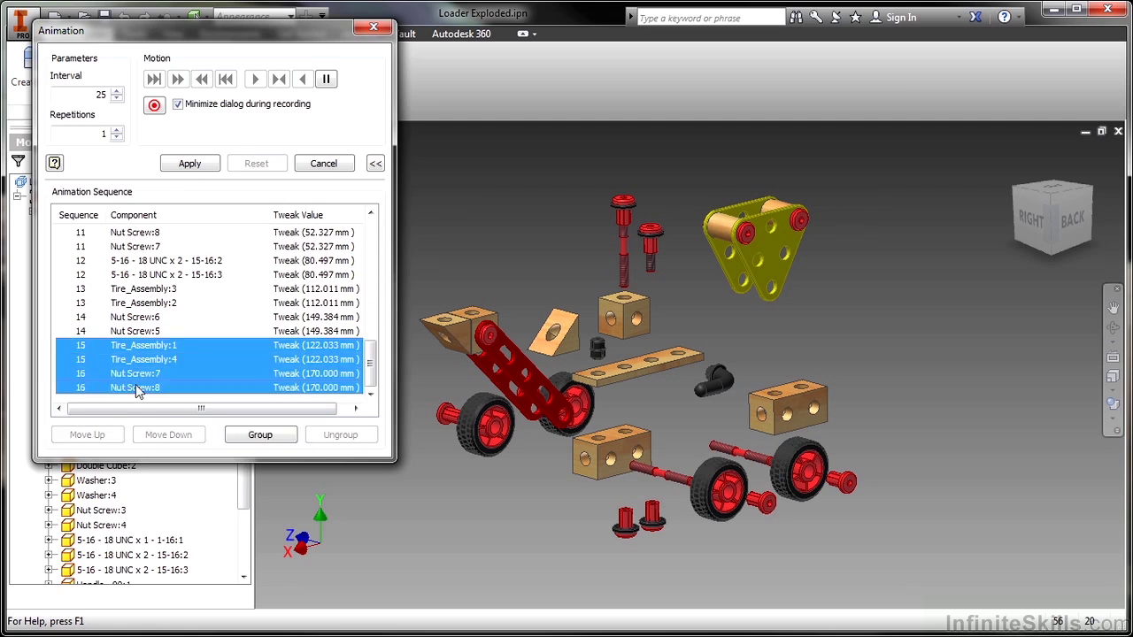
click(241, 437)
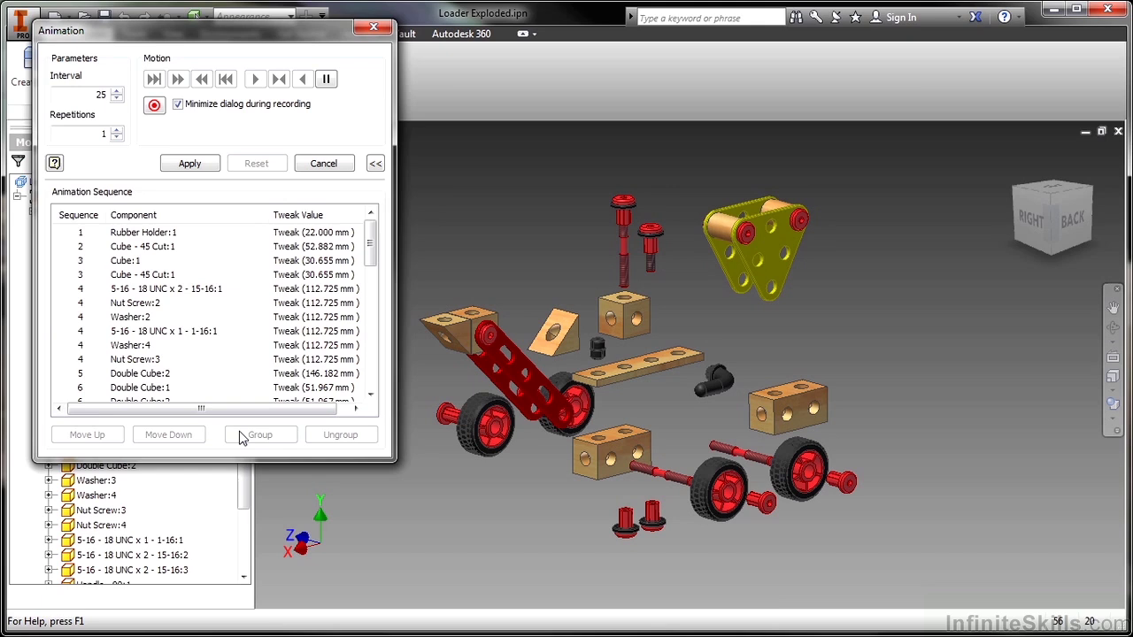
Group the 112.011 mm tweaks of Tire_Assembly:3 and :2 with the 149.384 mm tweaks of Nut Screw:6 and :5.
drag(370, 239, 370, 367)
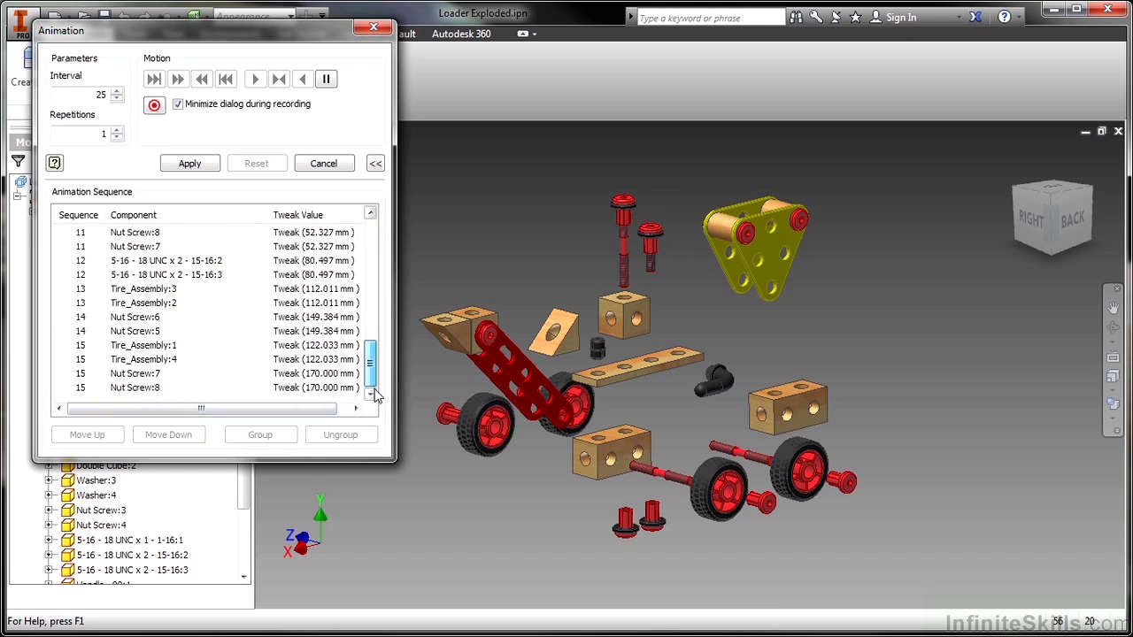
click(146, 291)
shift+click(138, 333)
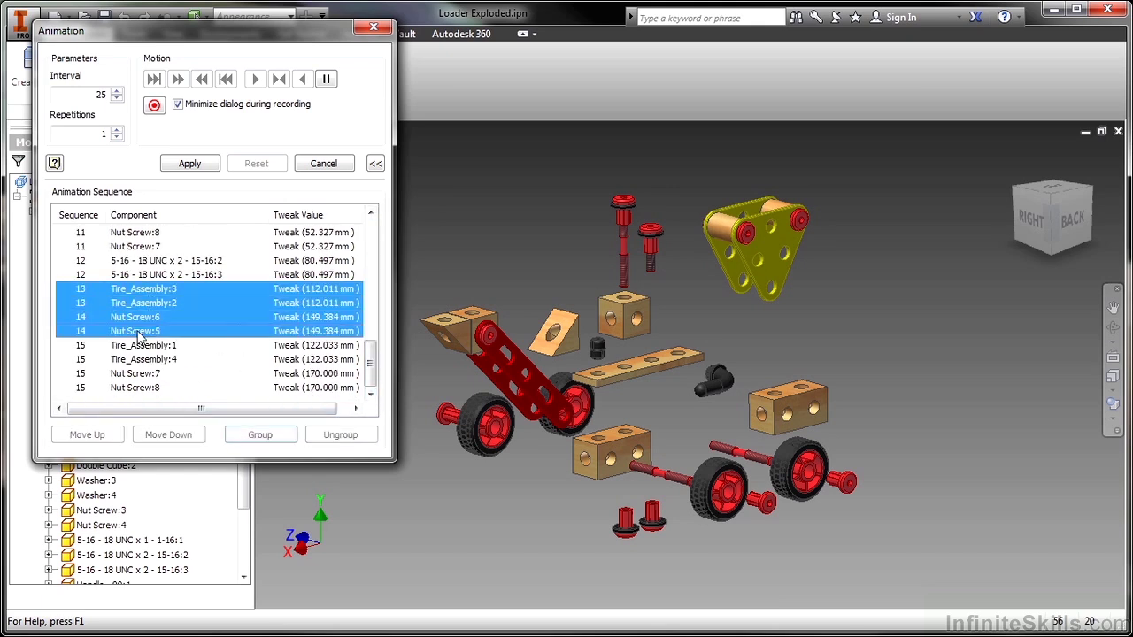
click(249, 435)
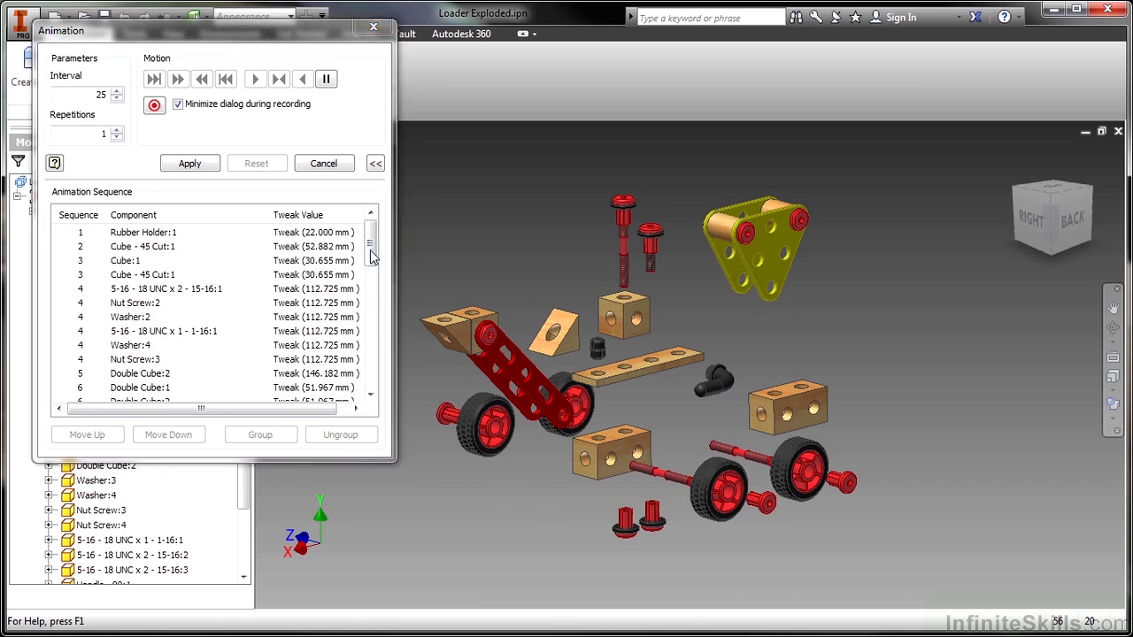
Apply the regrouped animation sequence, then collapse the sequence list and preview the animation before resetting it.
drag(372, 257, 382, 226)
click(199, 167)
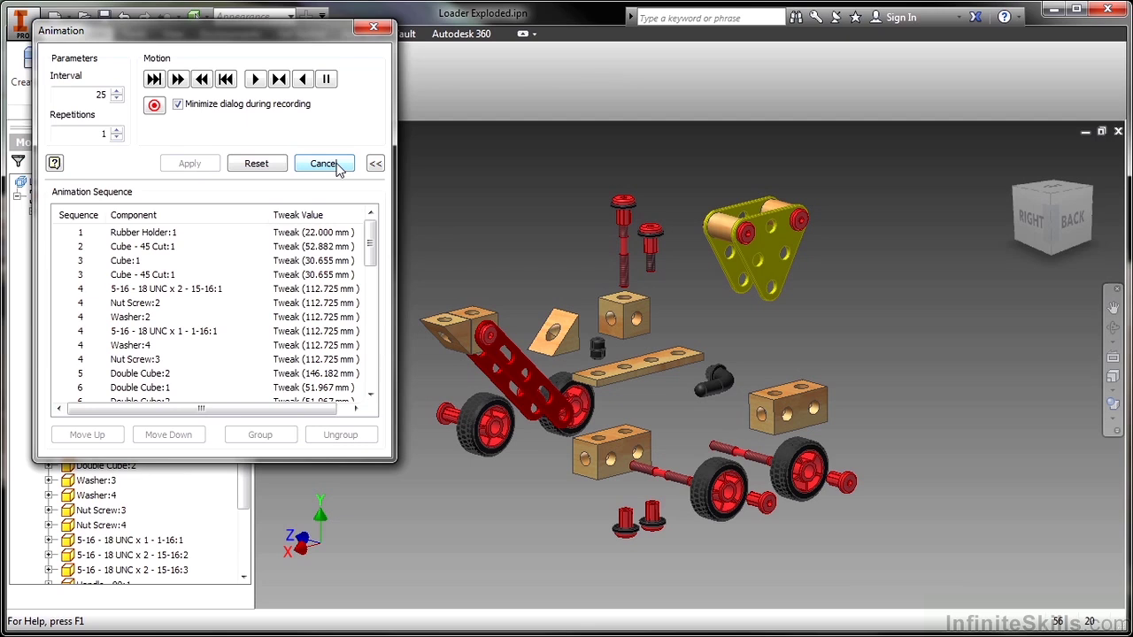
click(375, 164)
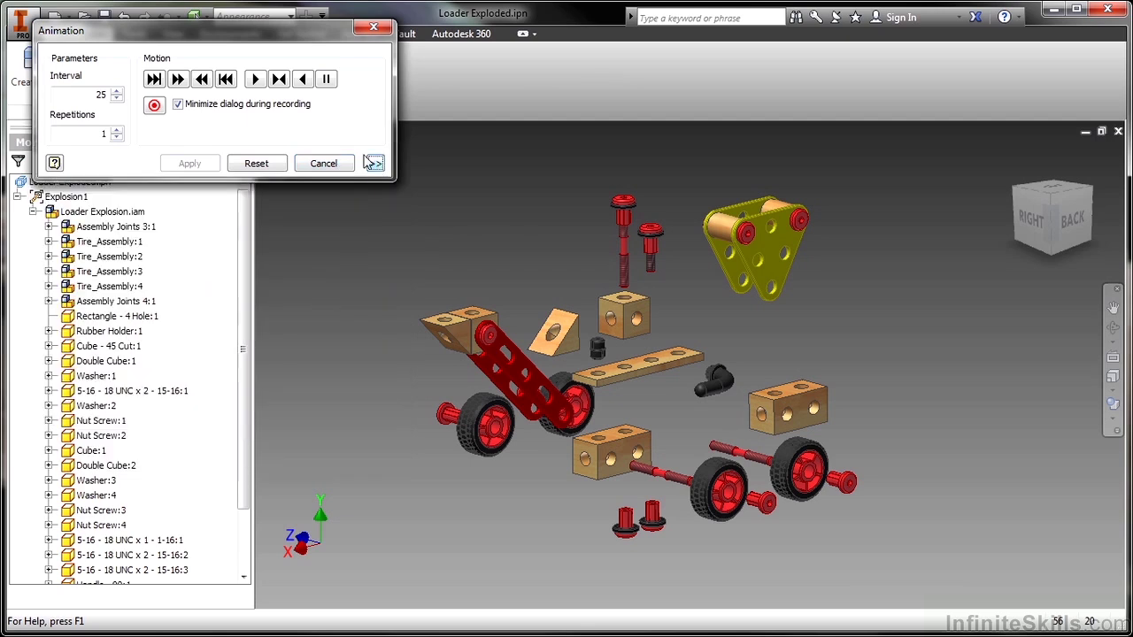
click(255, 81)
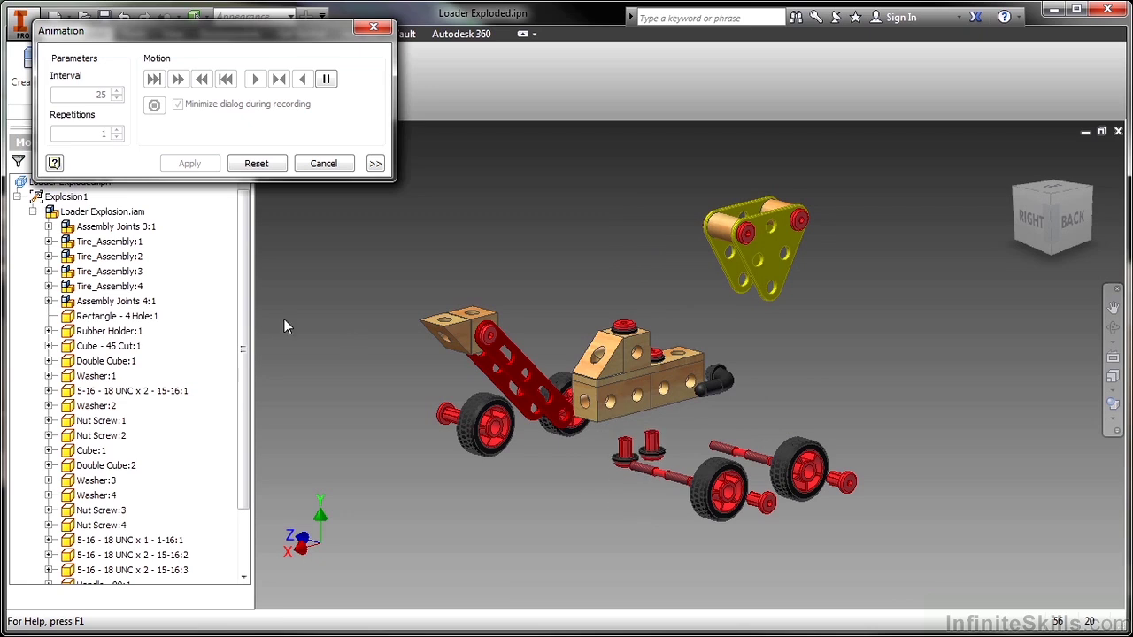
click(269, 168)
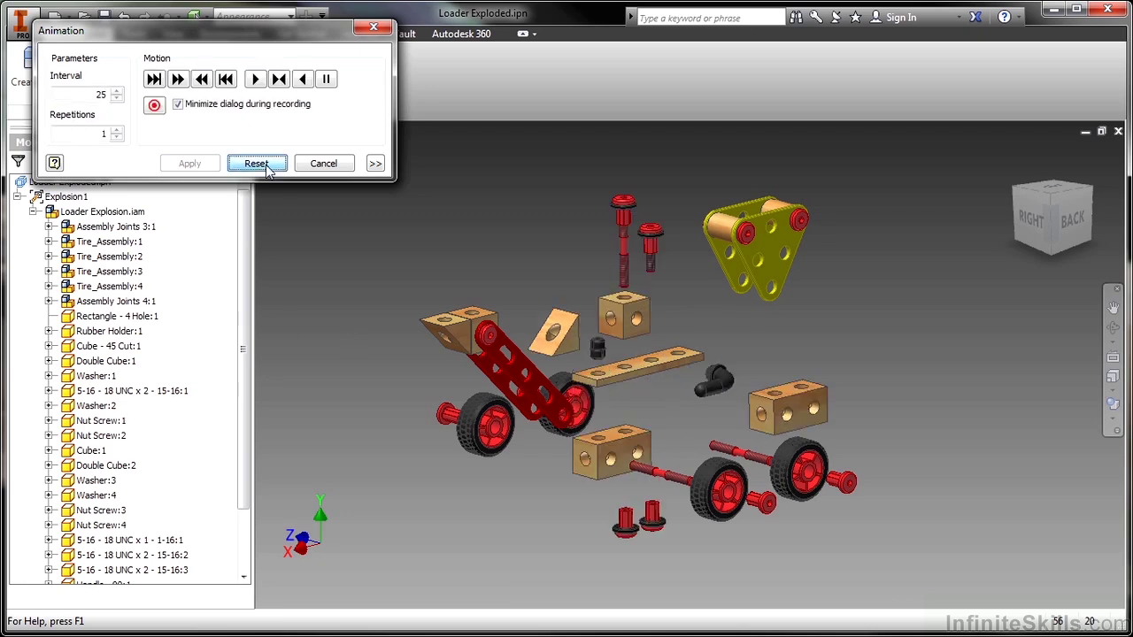
Move the 112.725 mm screw, nut and washer tweak group below the 146.182 mm Double Cube:2 tweak in the animation sequence.
click(376, 163)
drag(375, 225, 360, 269)
click(168, 290)
click(165, 303)
click(165, 317)
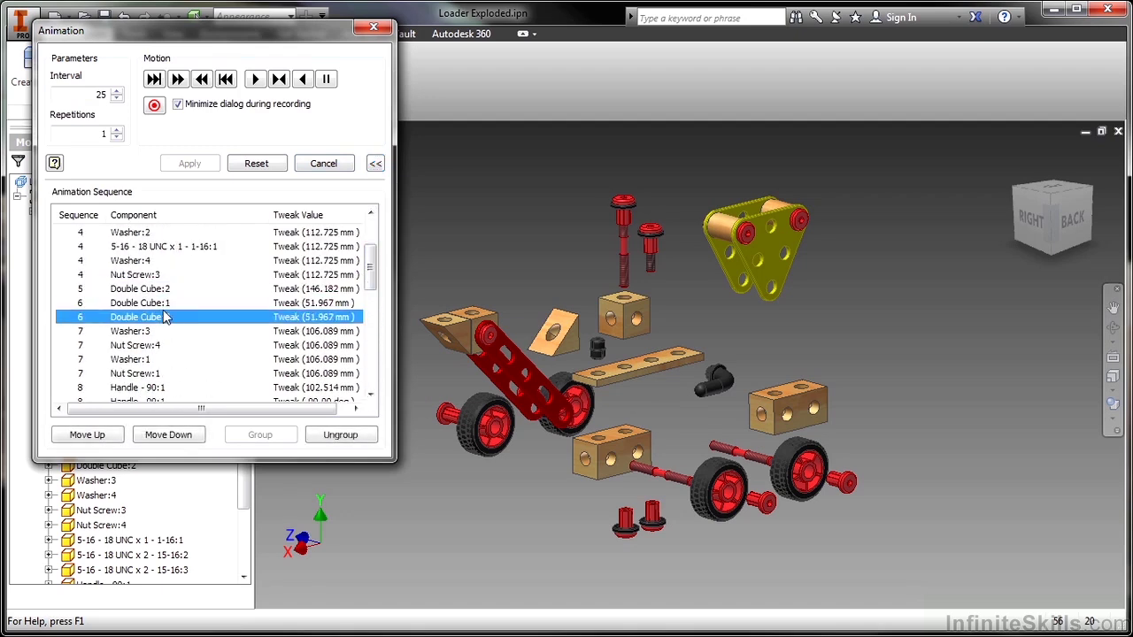
click(370, 215)
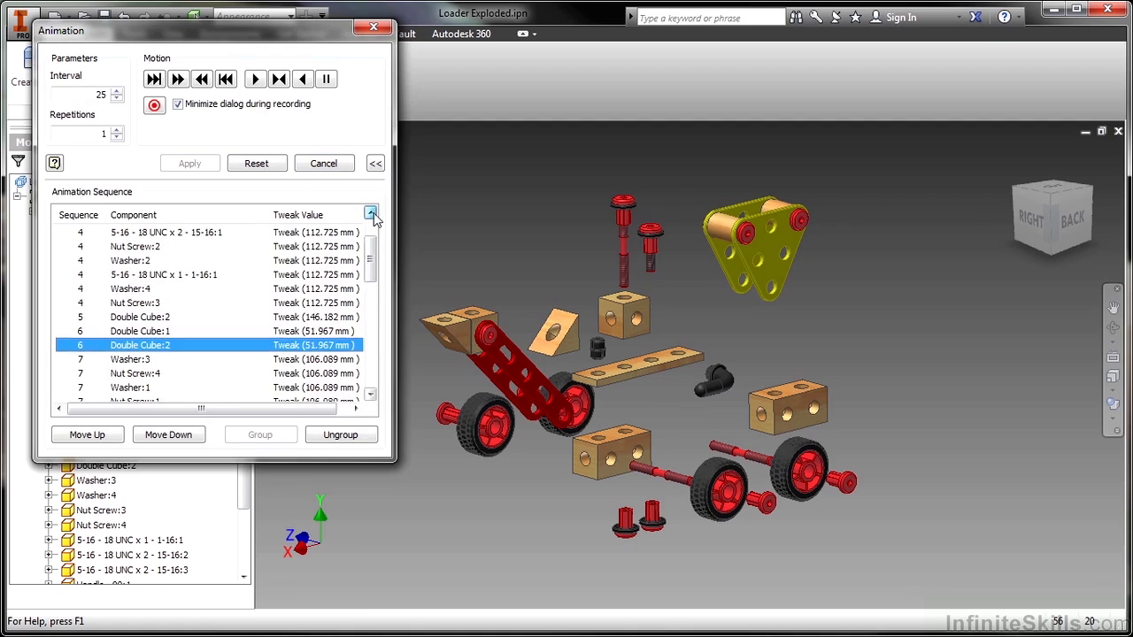
click(138, 263)
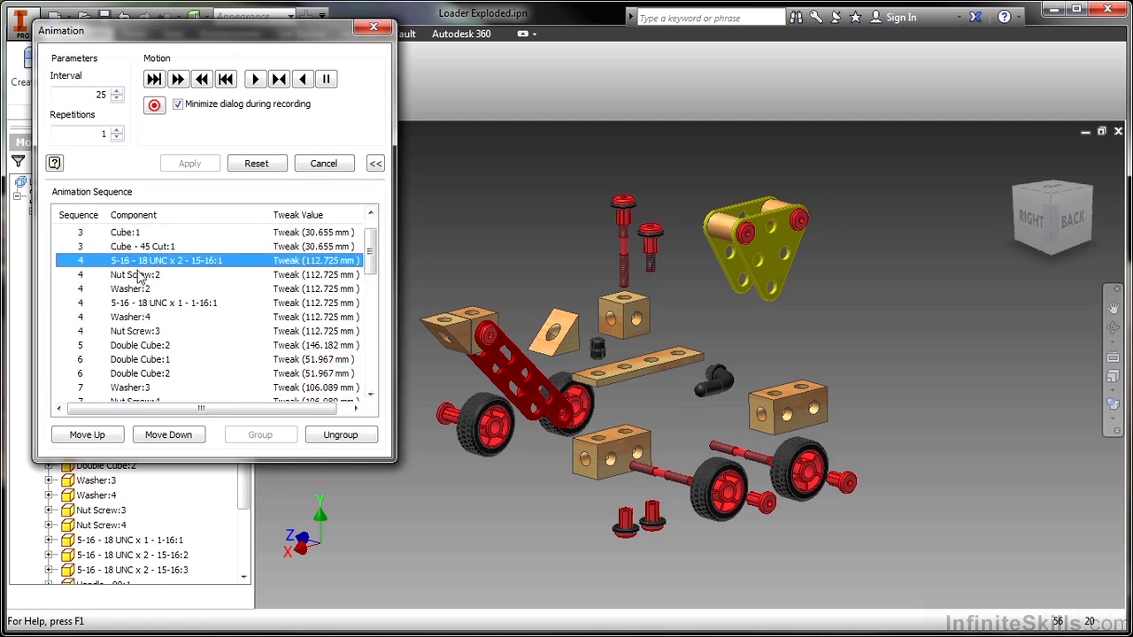
click(140, 275)
click(142, 289)
click(141, 303)
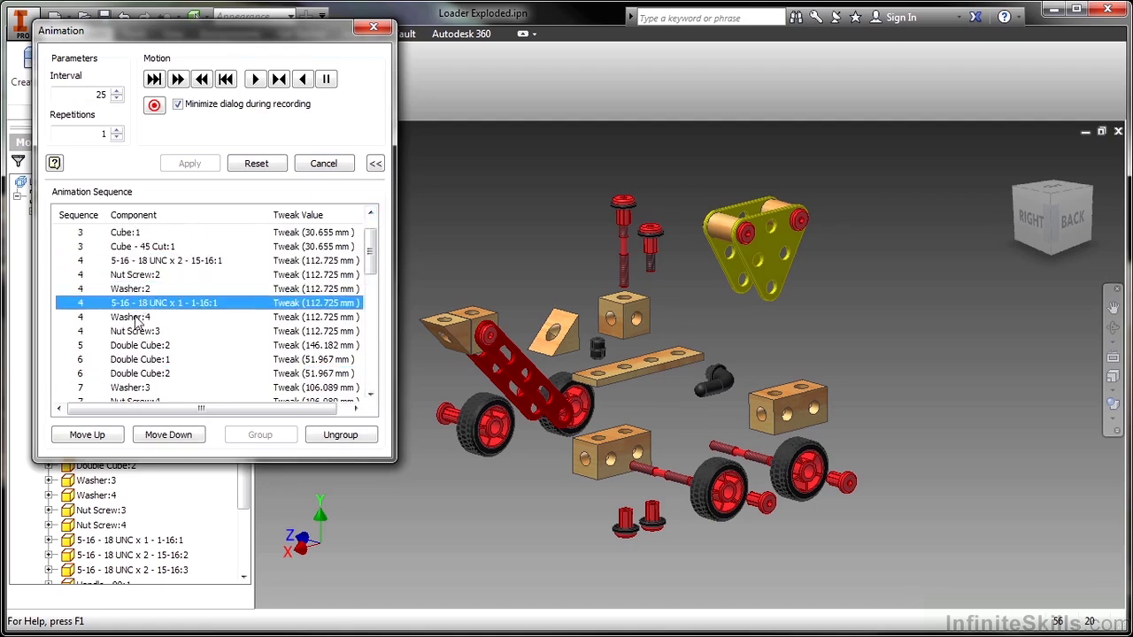
click(135, 318)
click(133, 262)
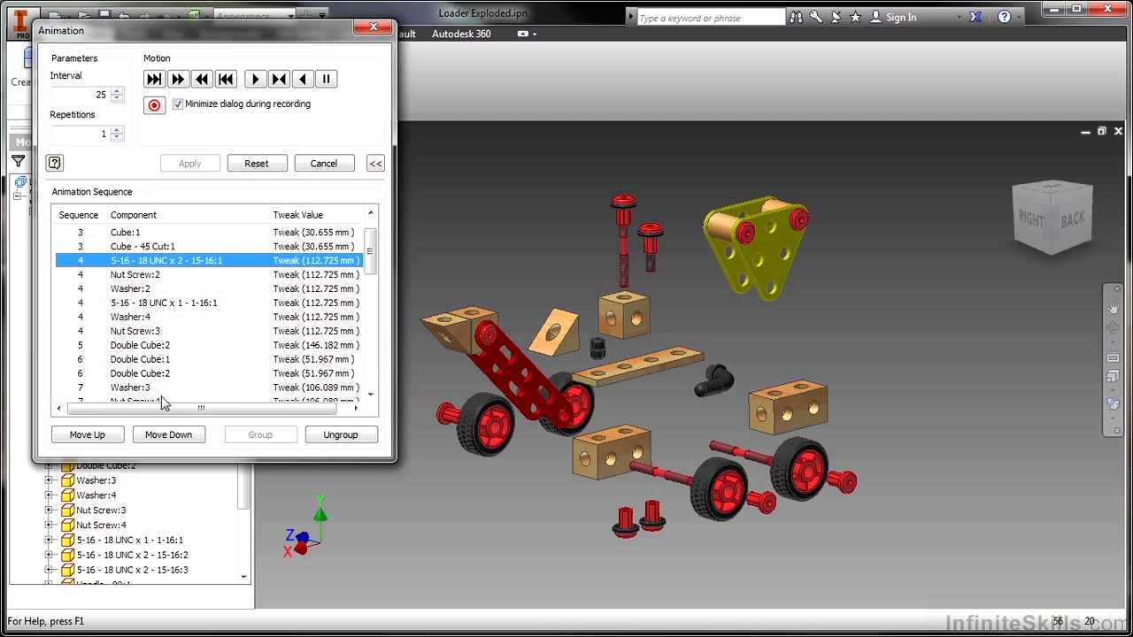
click(166, 435)
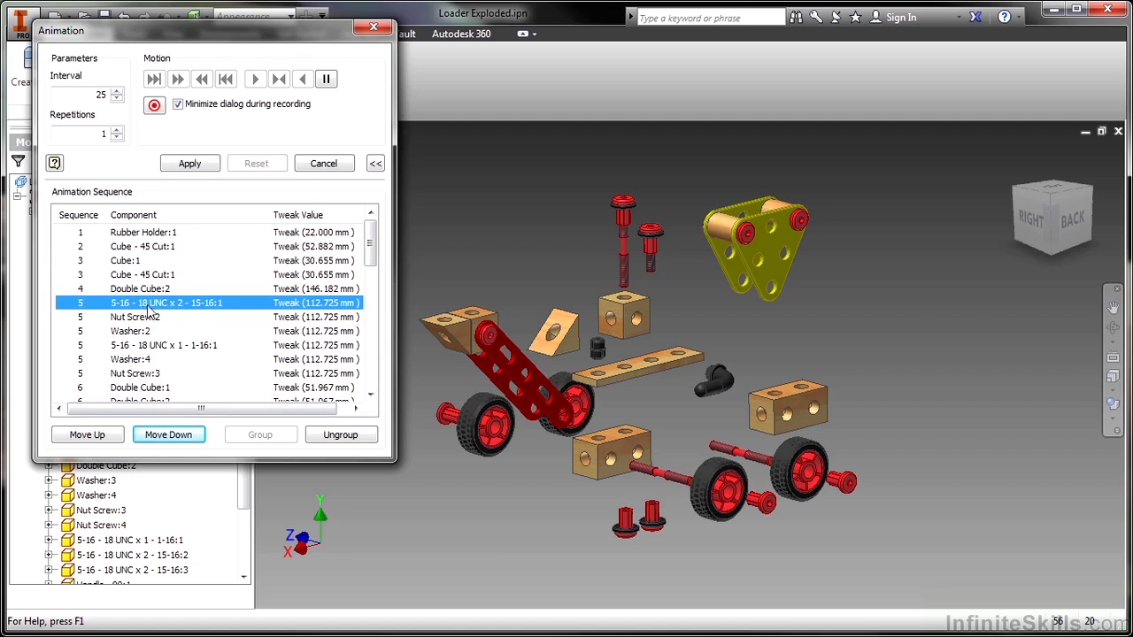
Move the 51.967 mm Double Cube:1 and Double Cube:2 tweak group ahead of the 112.725 mm group and apply the new order.
click(137, 391)
click(98, 439)
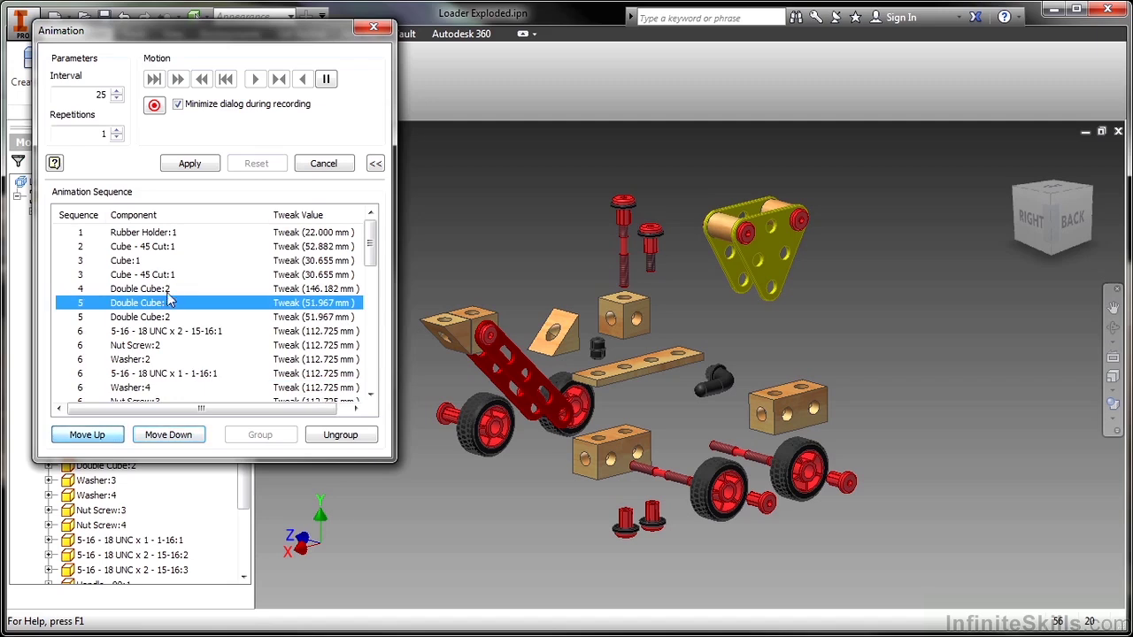
click(366, 395)
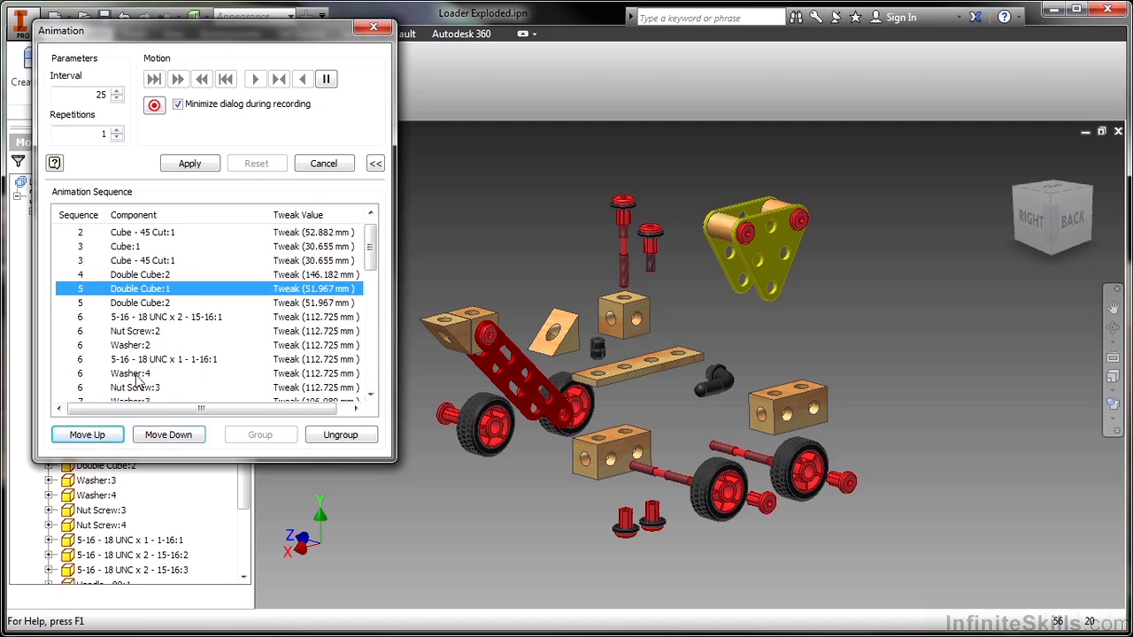
click(370, 395)
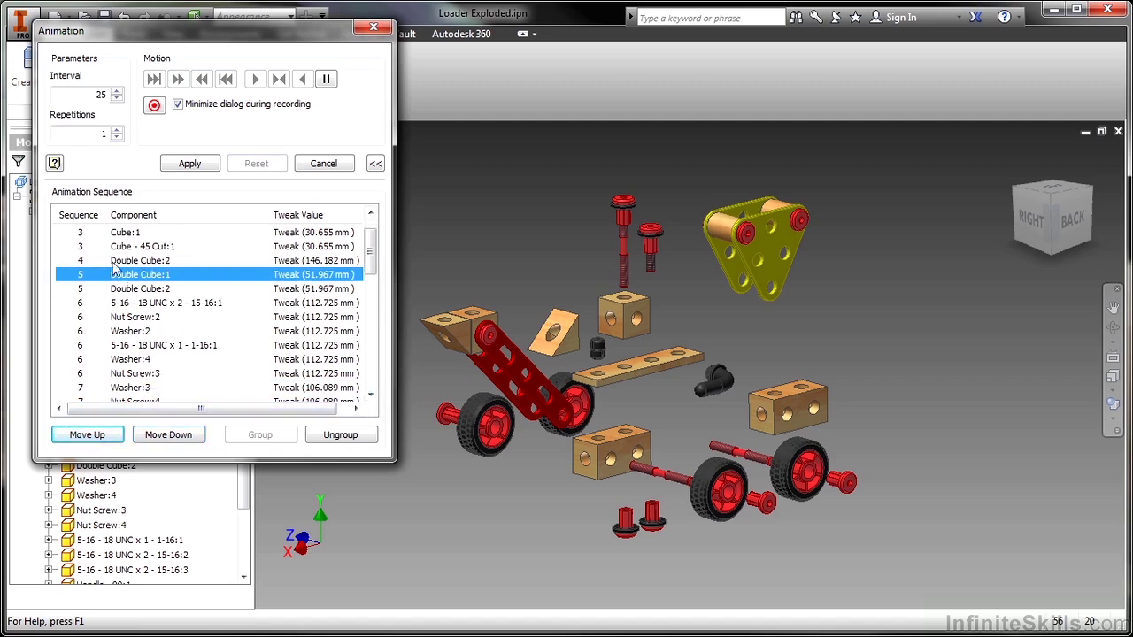
click(191, 163)
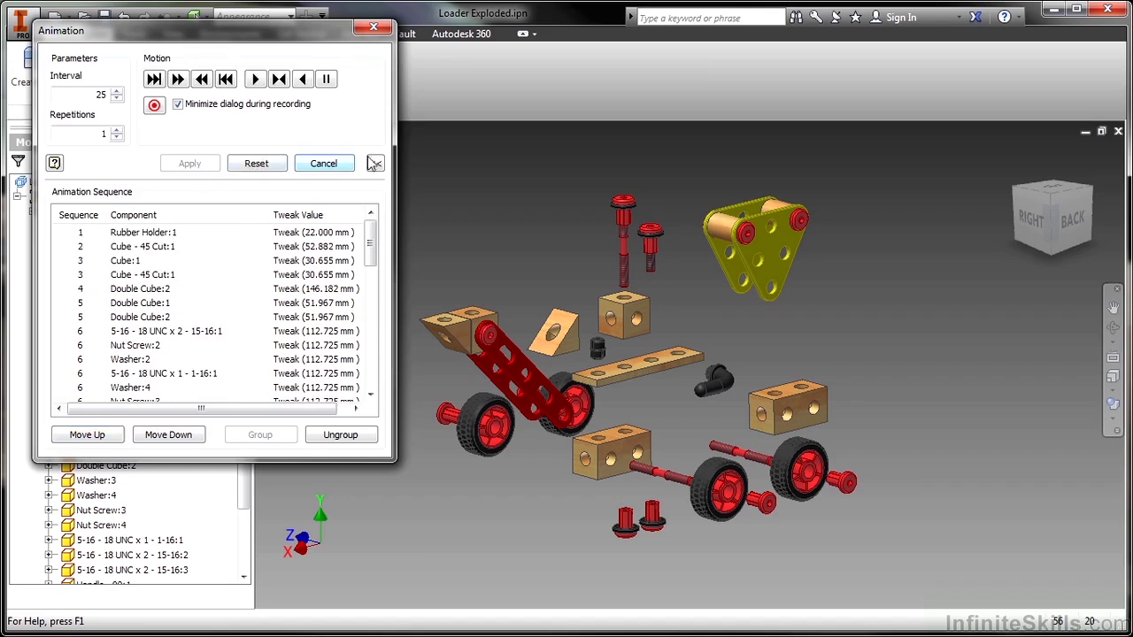
Collapse the sequence list, play the reordered assembly animation, reset it and close the animation settings.
click(375, 163)
click(259, 81)
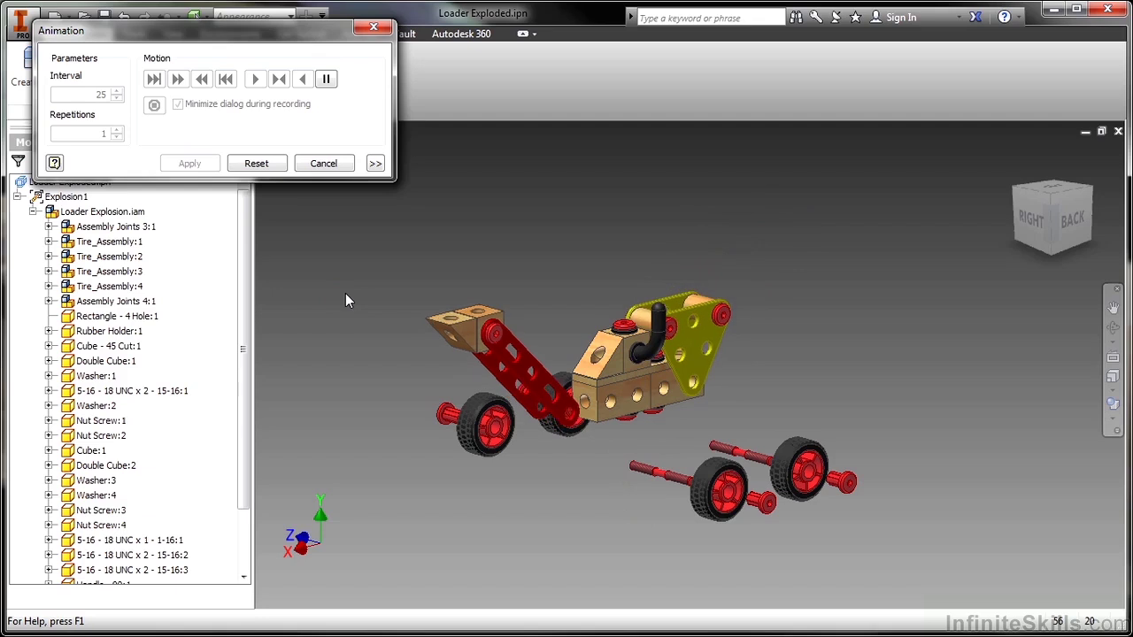
click(275, 167)
click(324, 164)
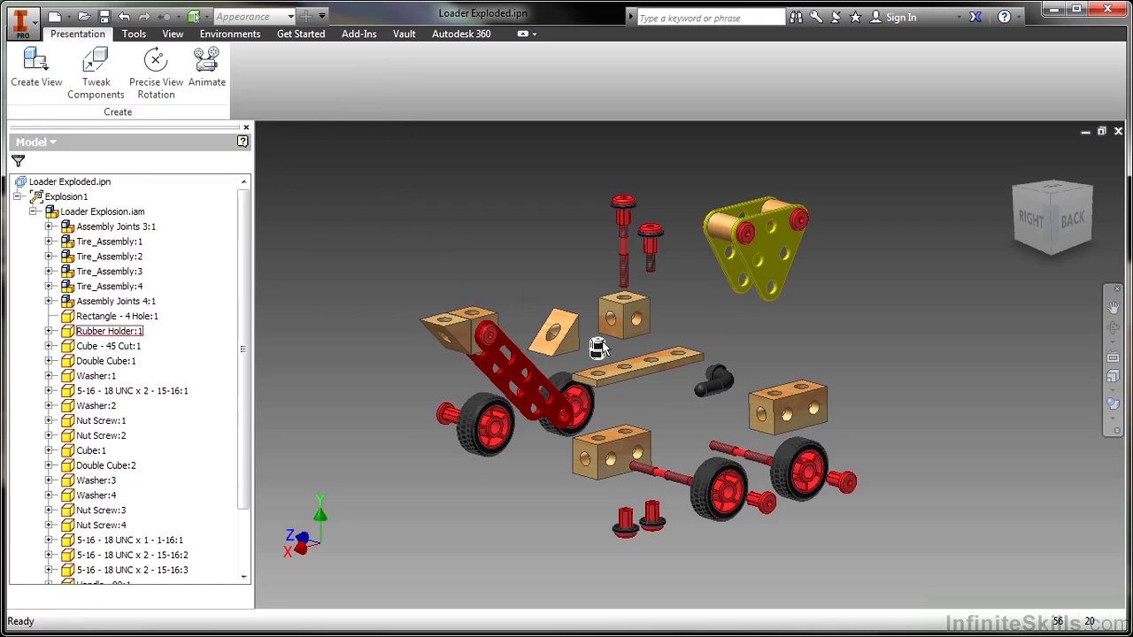
Switch the model browser to Sequence View, collapse Loader Explosion.iam and expand Task1 to list its sequences.
scroll(600, 354, up, 5)
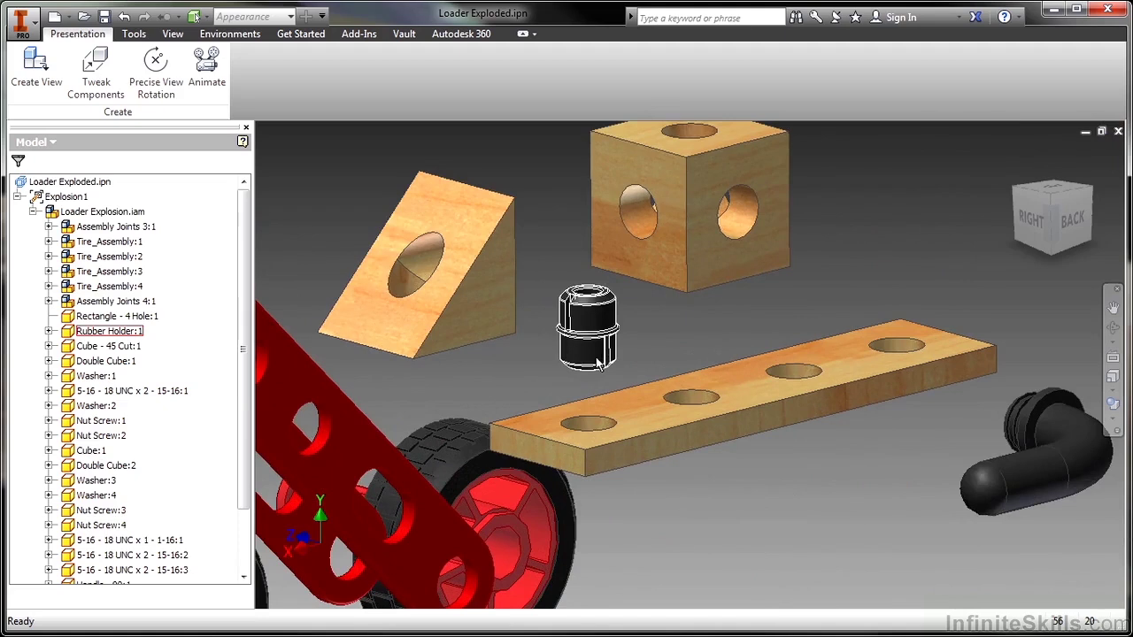
scroll(600, 363, down, 3)
scroll(595, 356, up, 3)
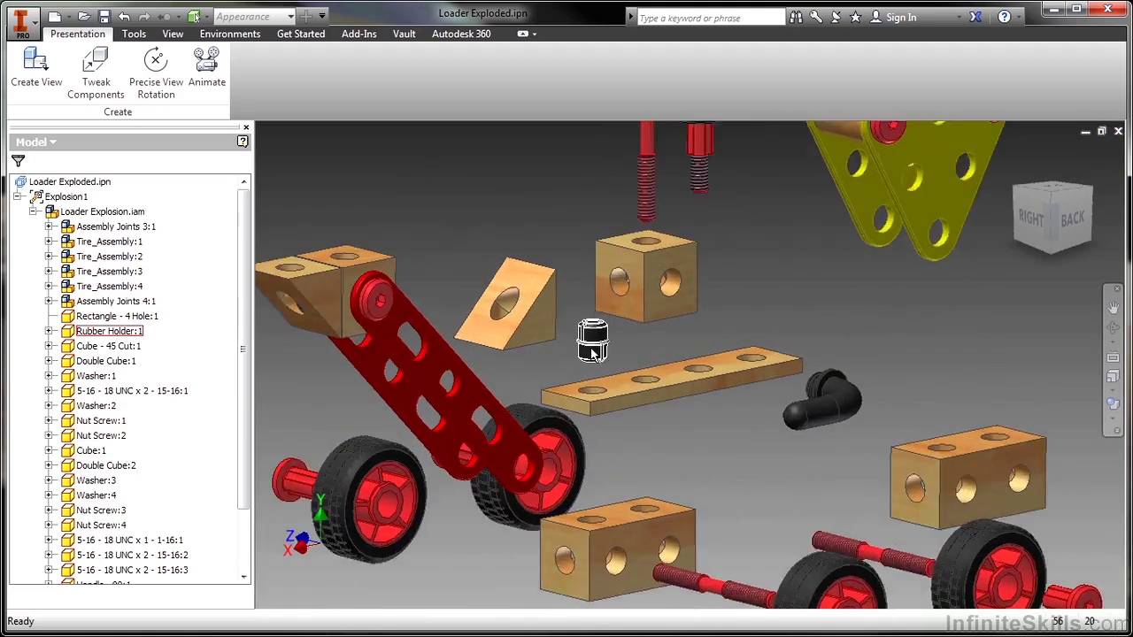
scroll(592, 354, up, 1)
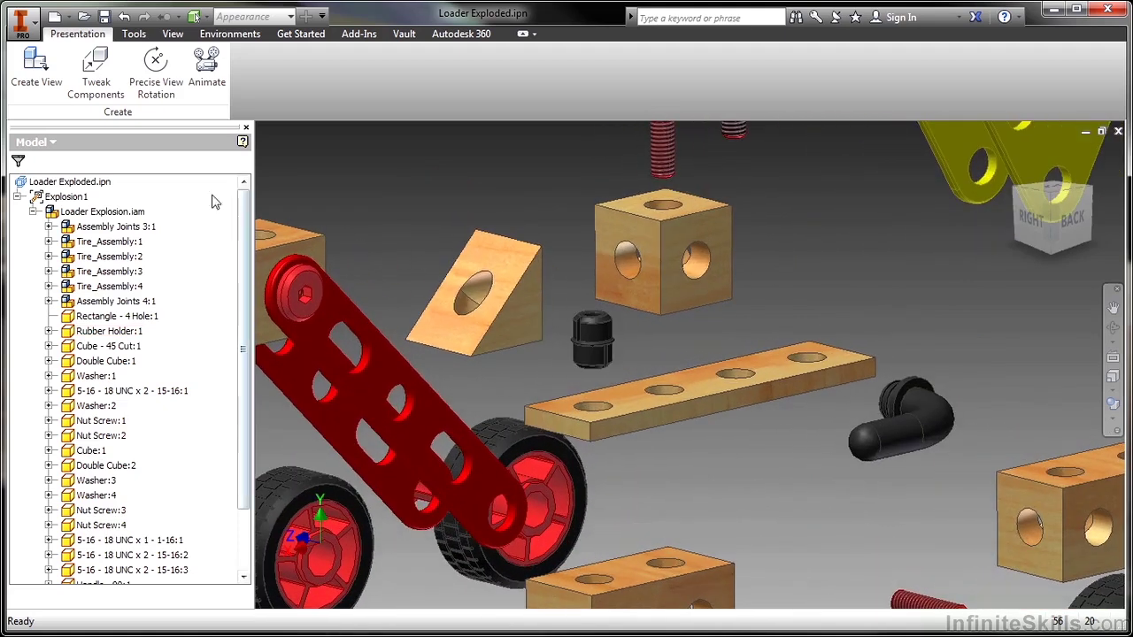
click(19, 162)
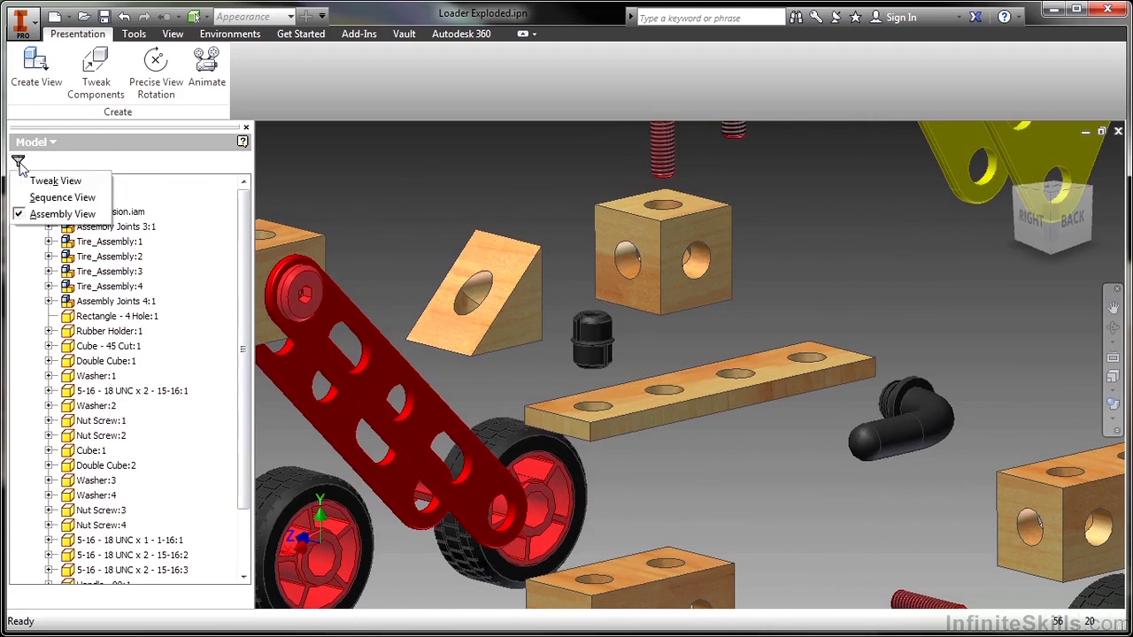
click(84, 199)
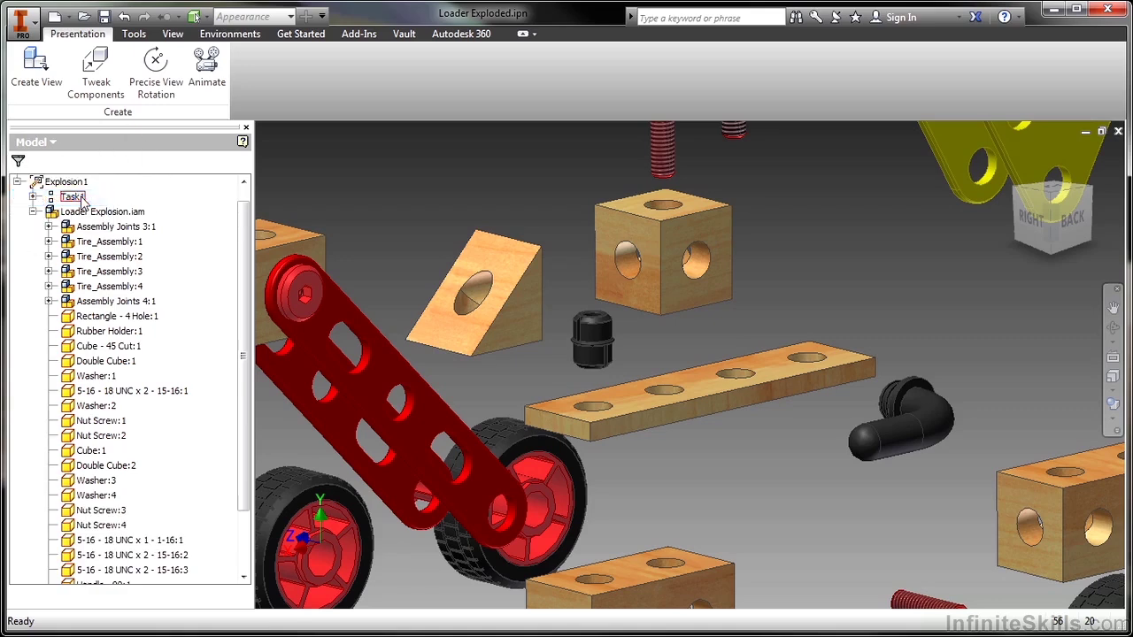
click(33, 212)
double_click(73, 211)
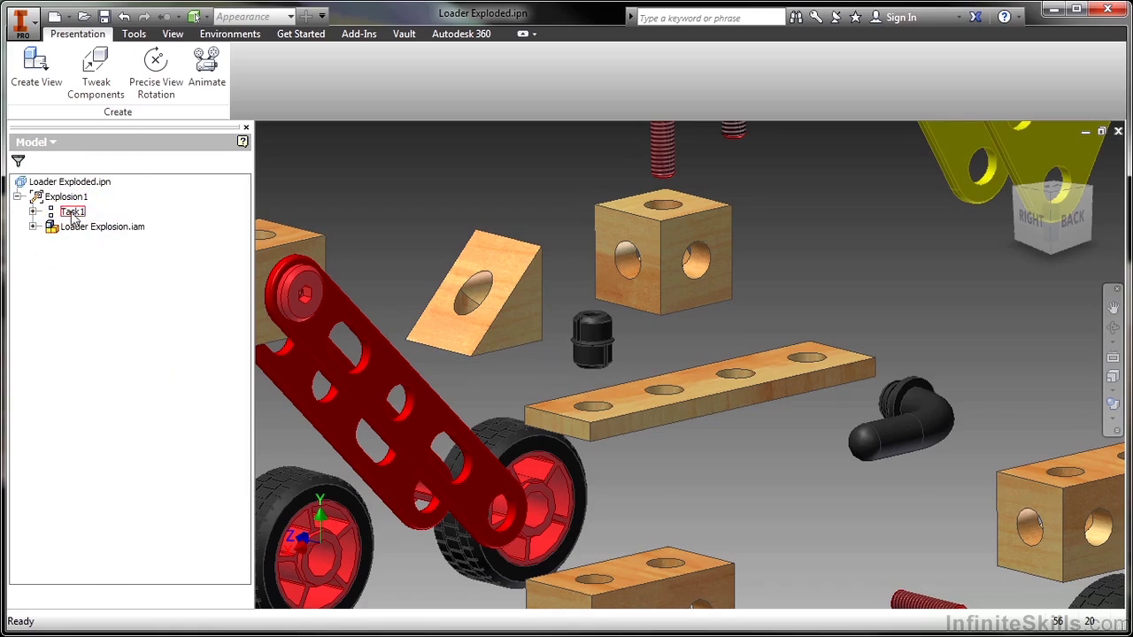
click(32, 213)
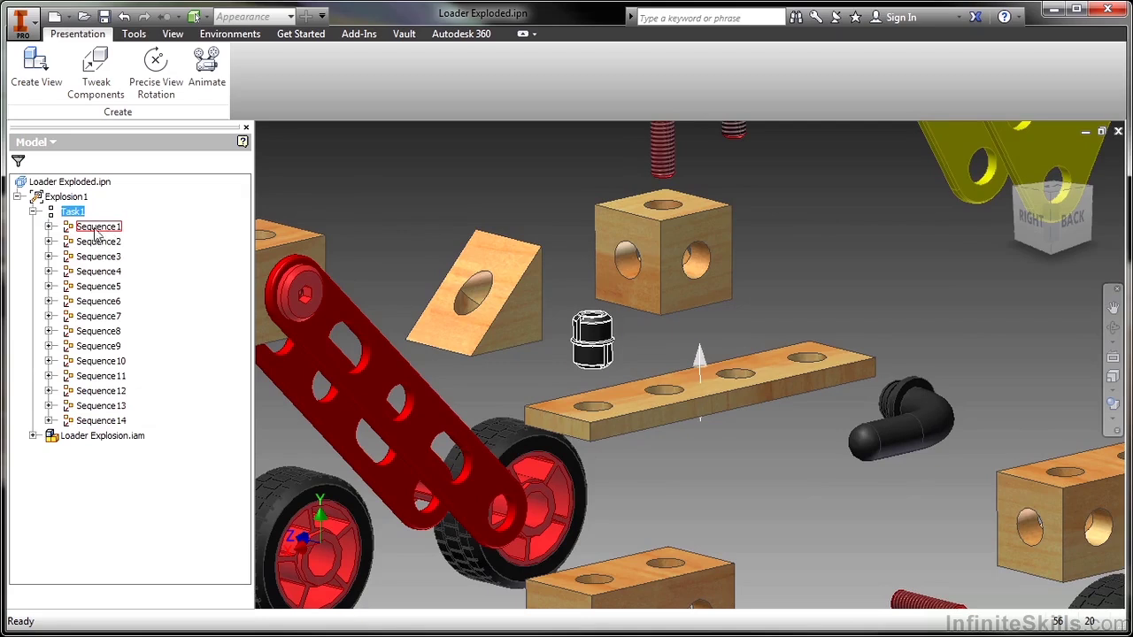
Edit Task1 and store the current zoomed view around the rubber holder as the camera for Sequence1.
right_click(76, 212)
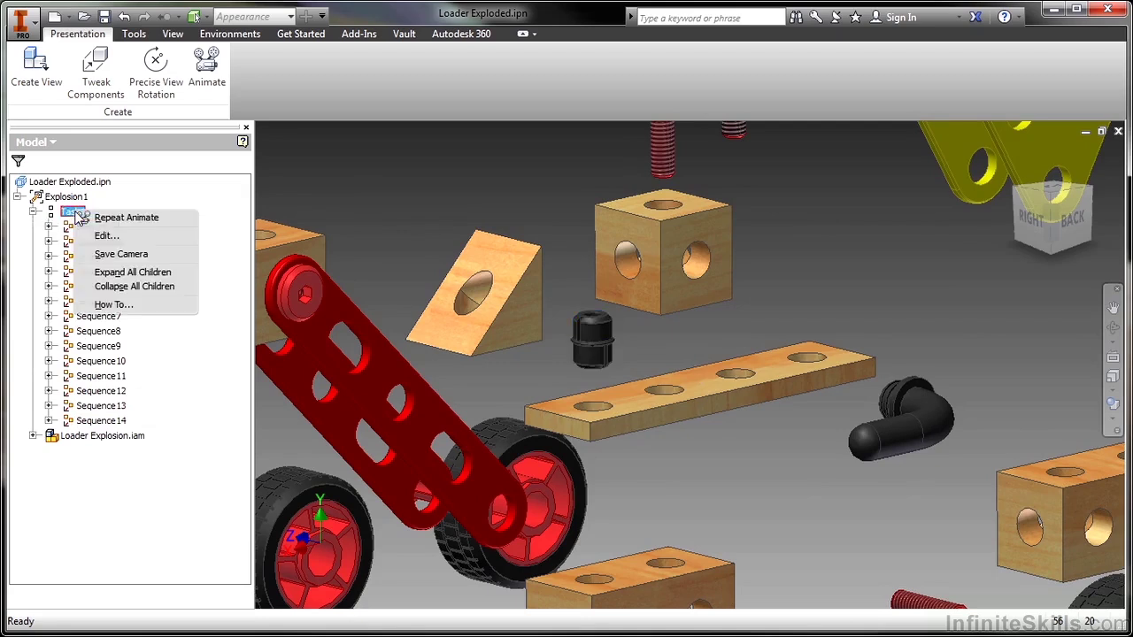
click(128, 244)
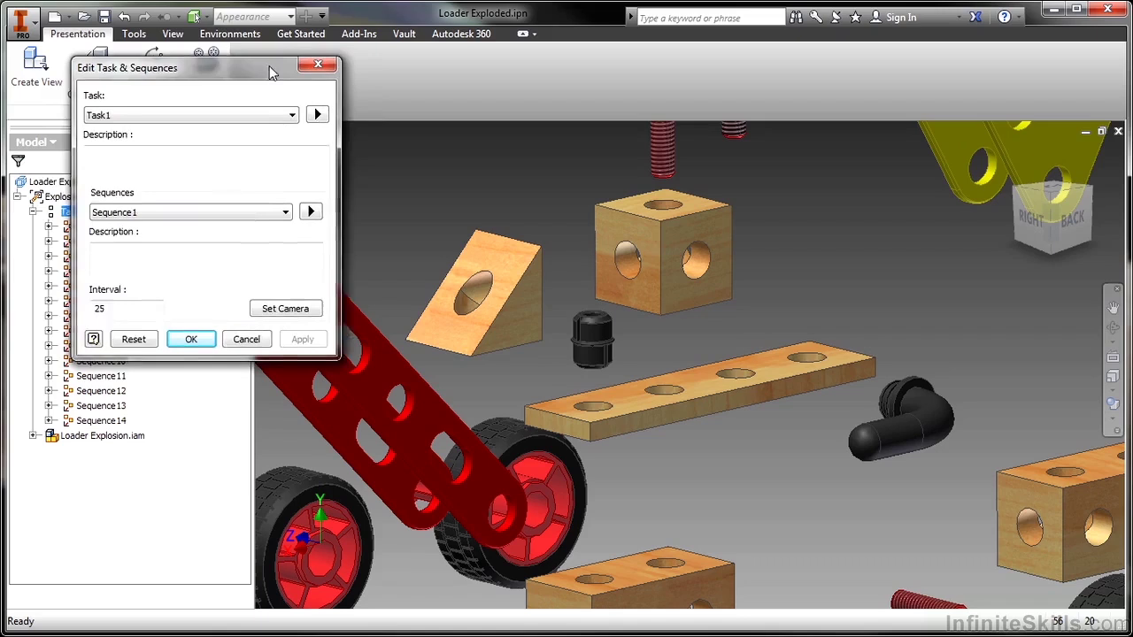
drag(273, 68, 345, 62)
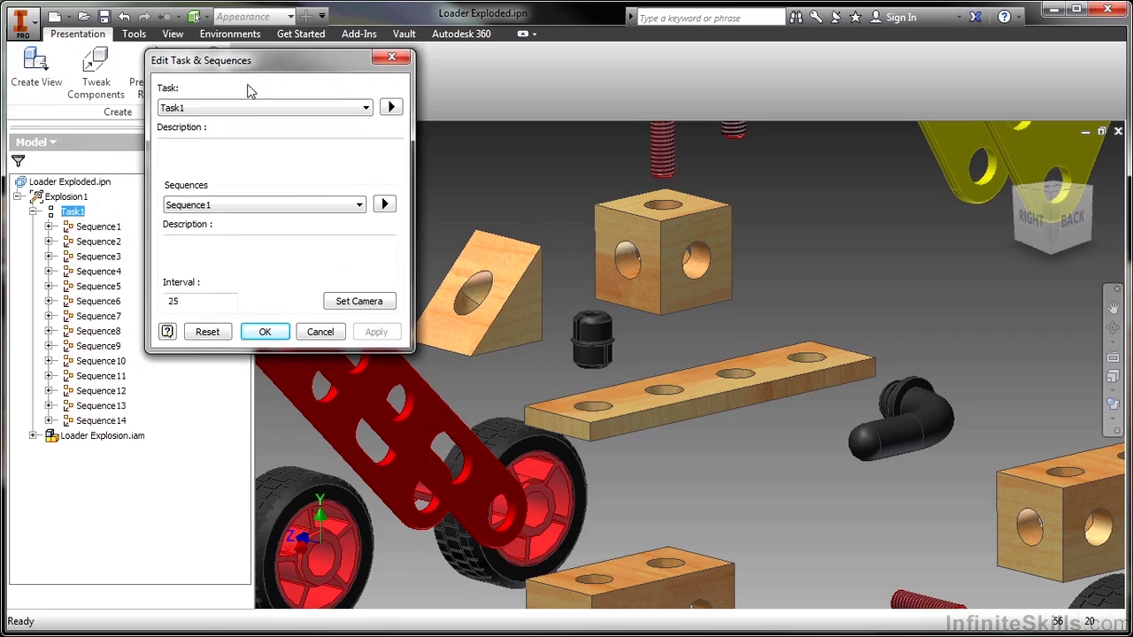
drag(257, 73, 223, 76)
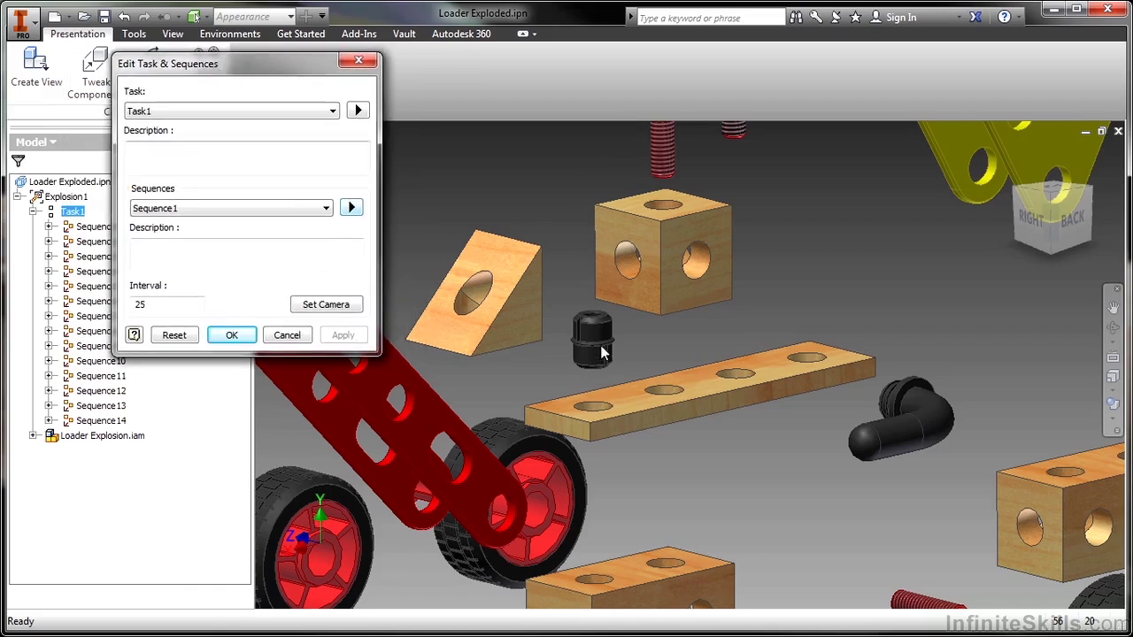
click(348, 306)
double_click(135, 305)
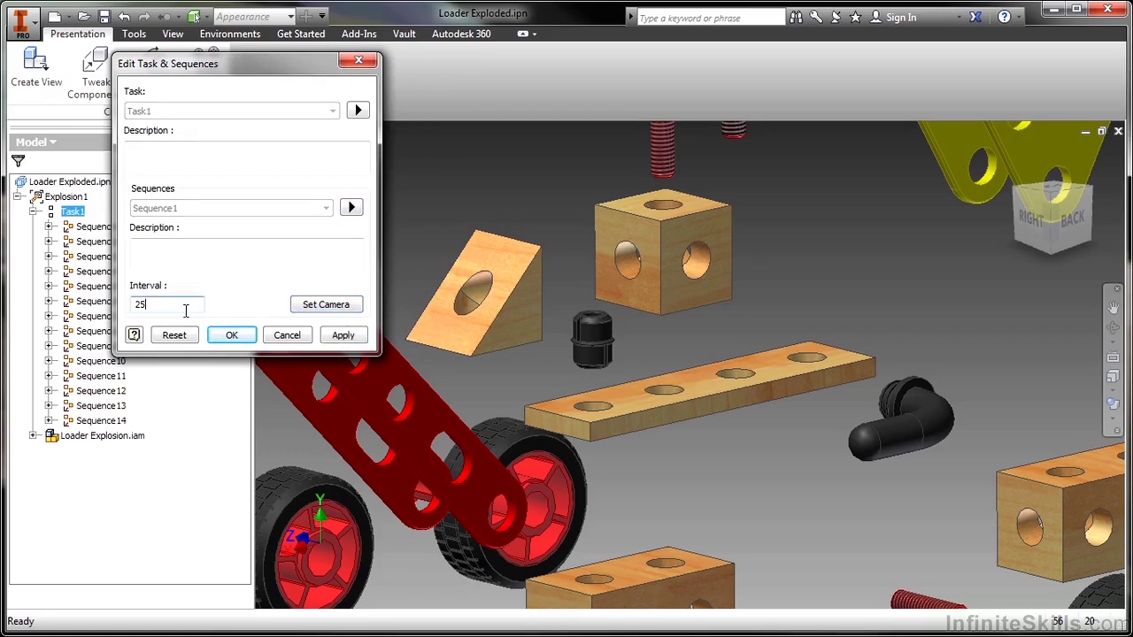
click(329, 338)
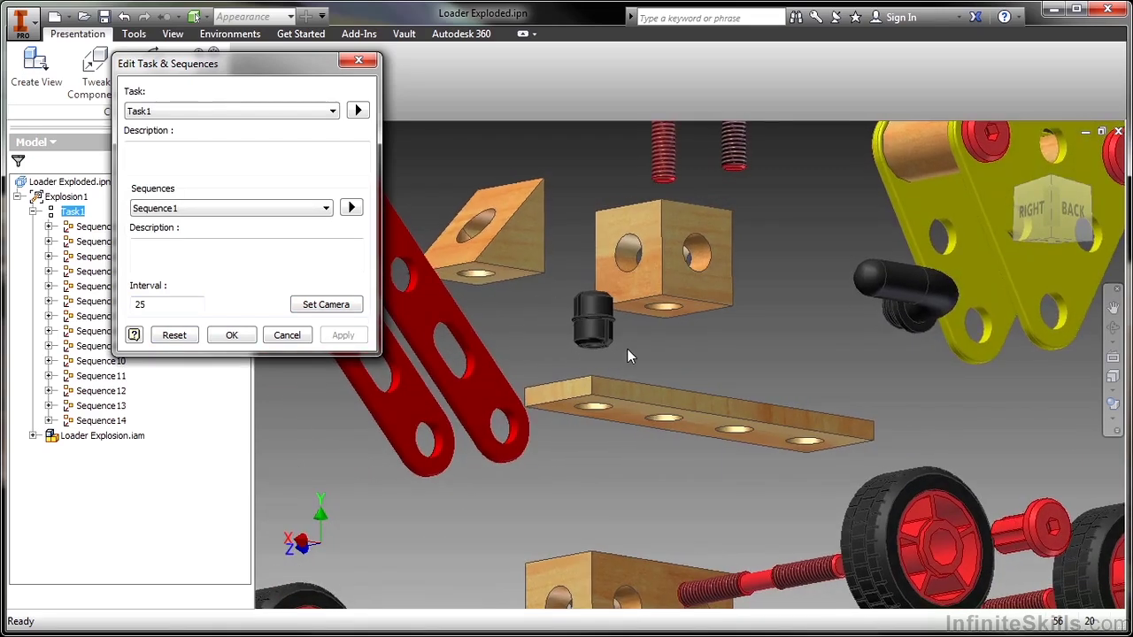
Frame a close-up of the rubber holder and cubes from below and store it as the camera for Sequence2.
scroll(586, 336, up, 2)
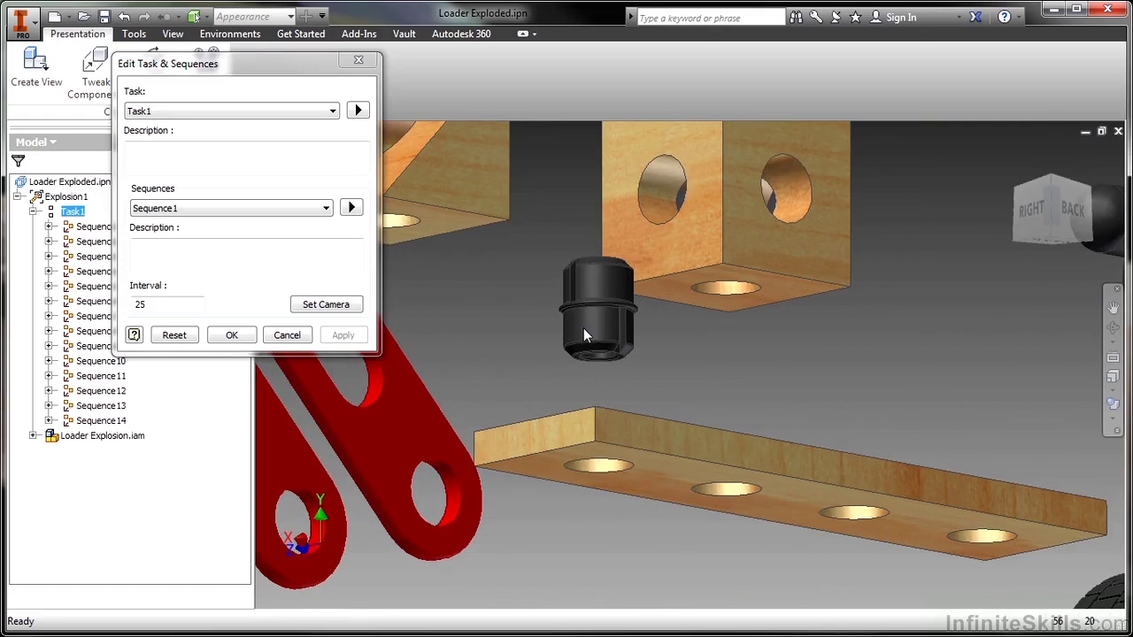
key(F2)
drag(535, 309, 563, 399)
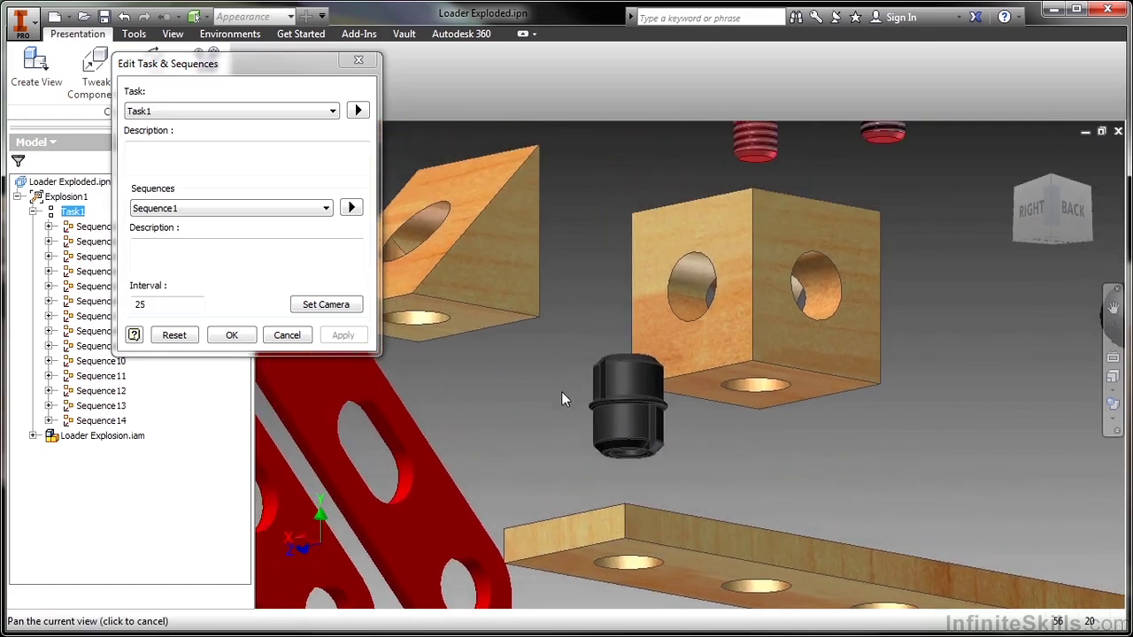
click(312, 210)
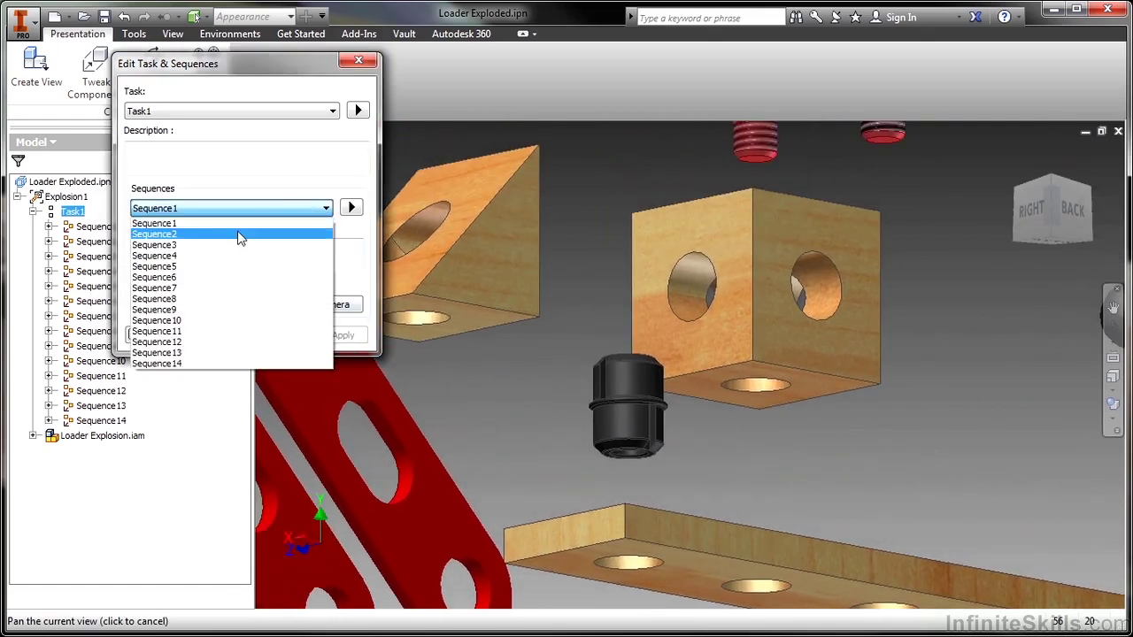
click(239, 236)
click(317, 307)
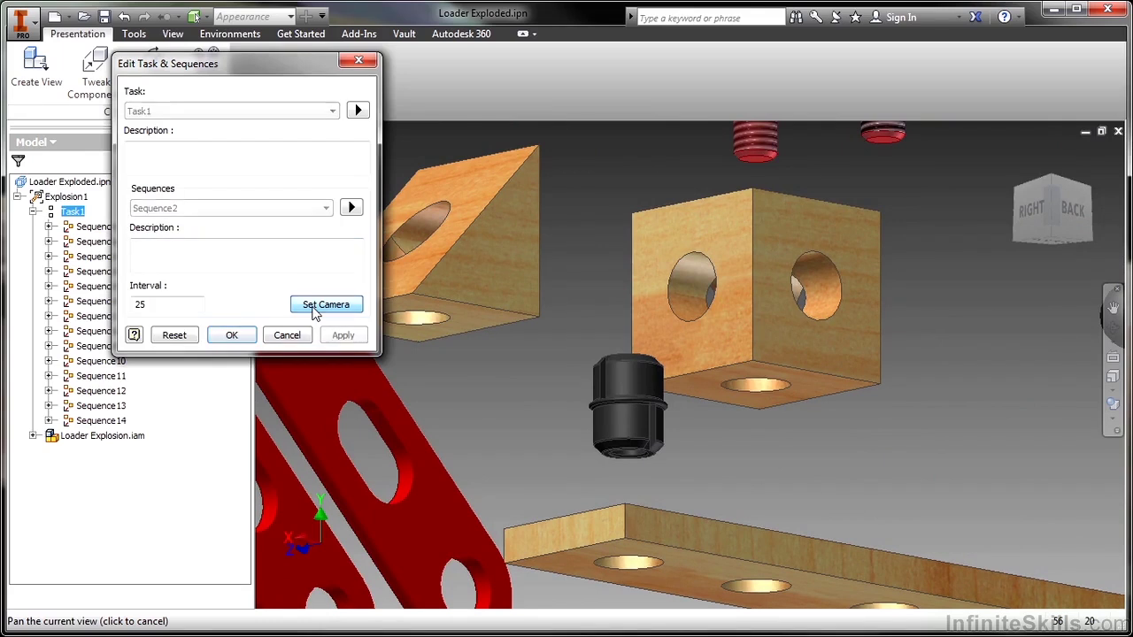
click(342, 336)
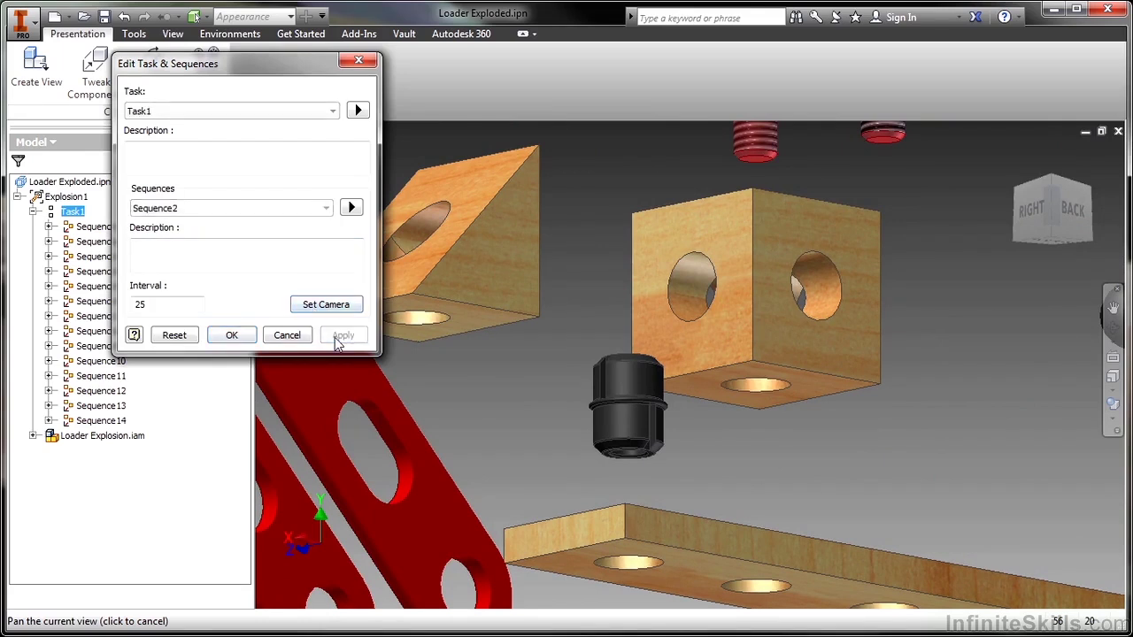
click(258, 209)
click(223, 245)
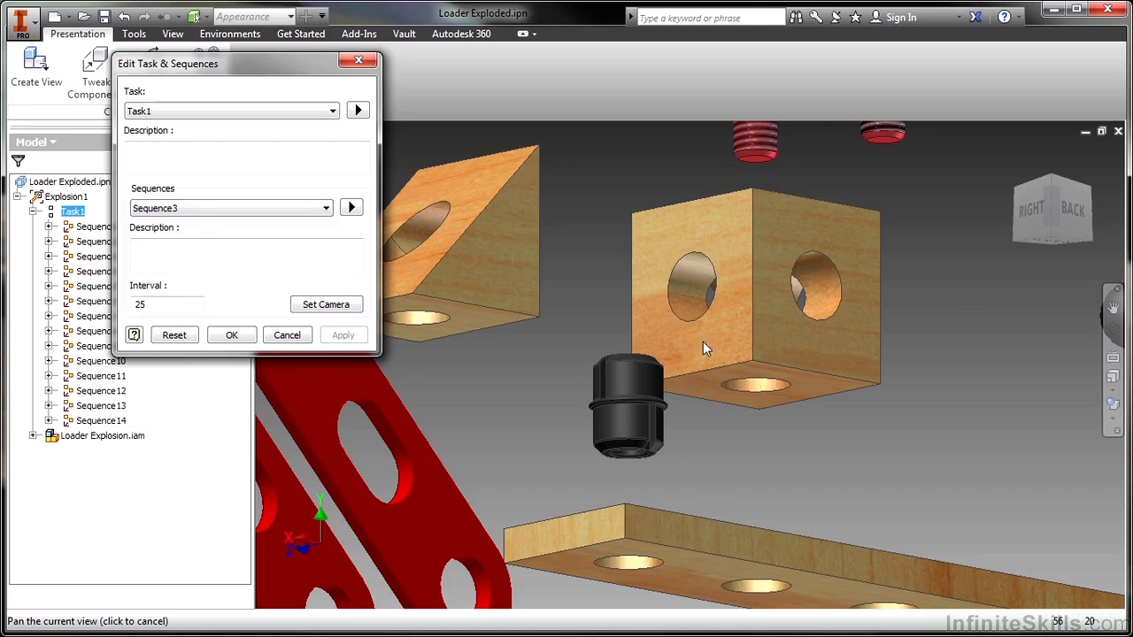
click(282, 213)
click(213, 256)
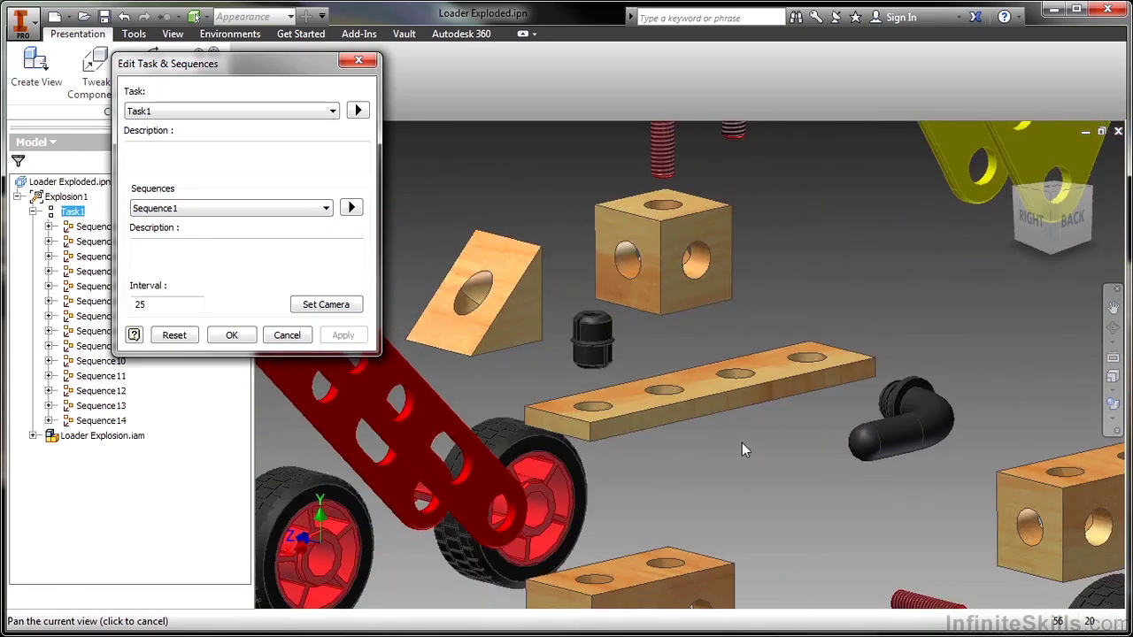
Frame the wooden blocks, plank and threaded rods from the right-back and store that view as the camera for Sequence4.
drag(742, 443, 489, 281)
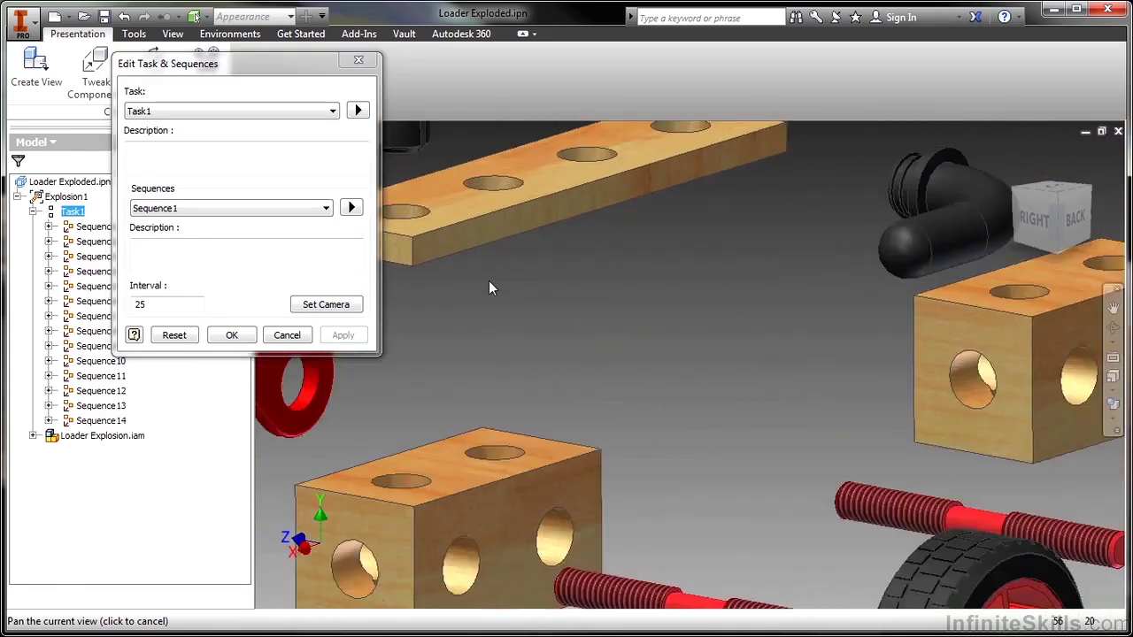
scroll(488, 281, up, 2)
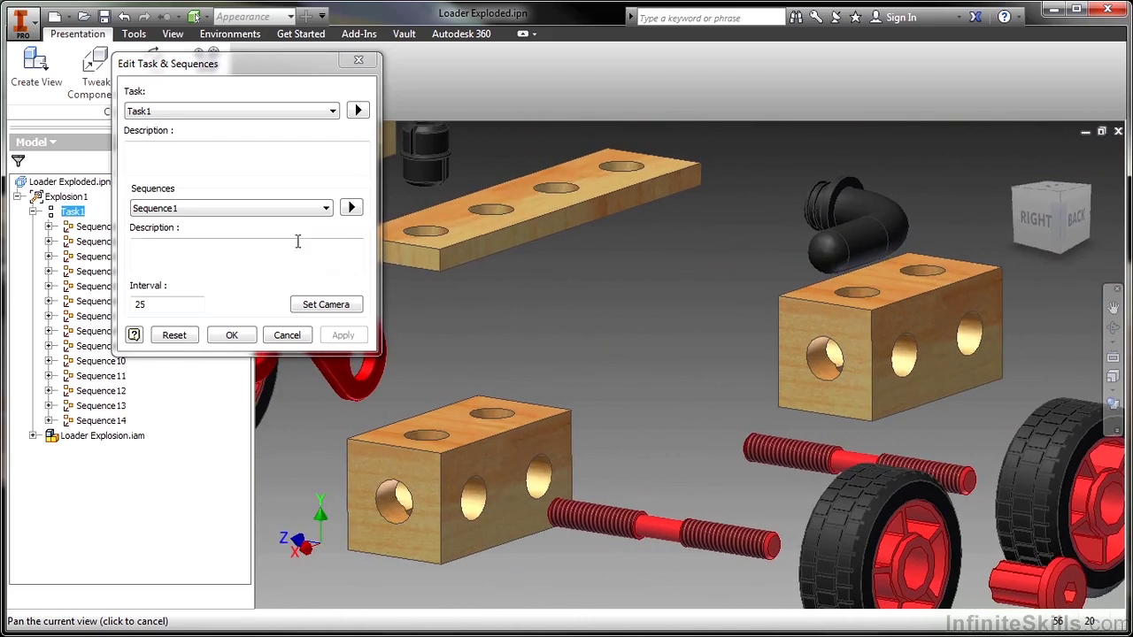
click(231, 208)
click(226, 254)
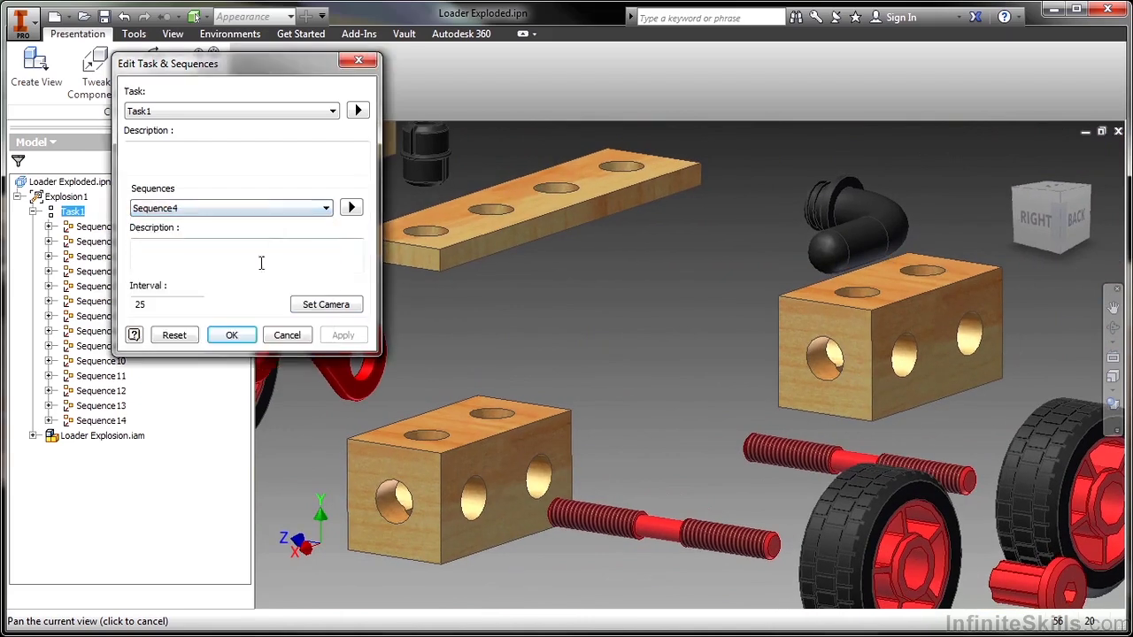
click(280, 210)
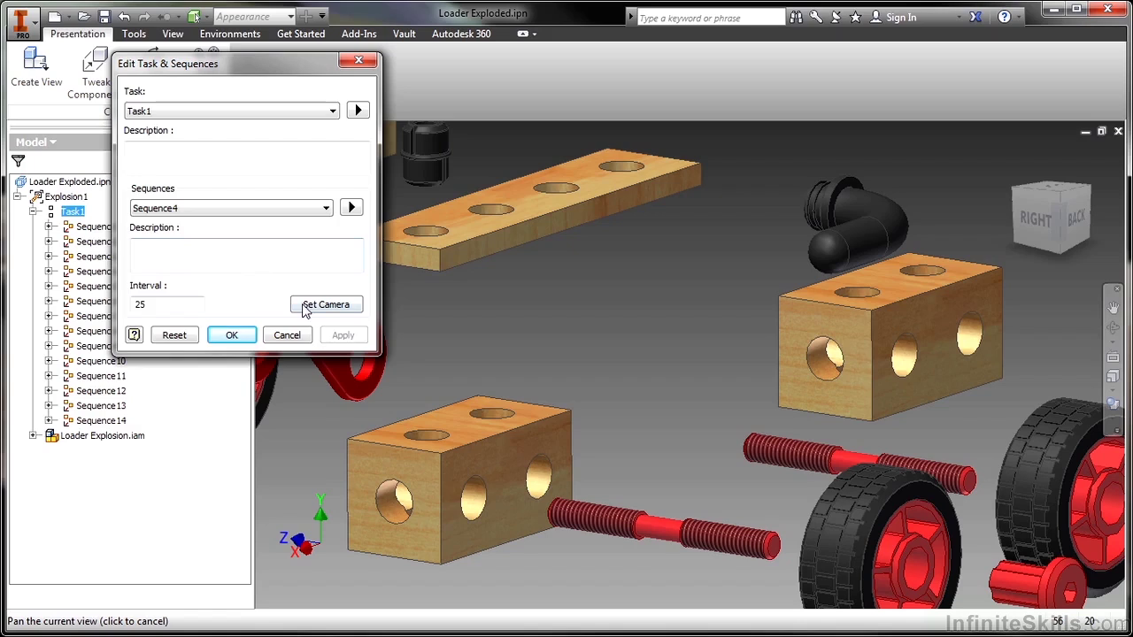
click(306, 307)
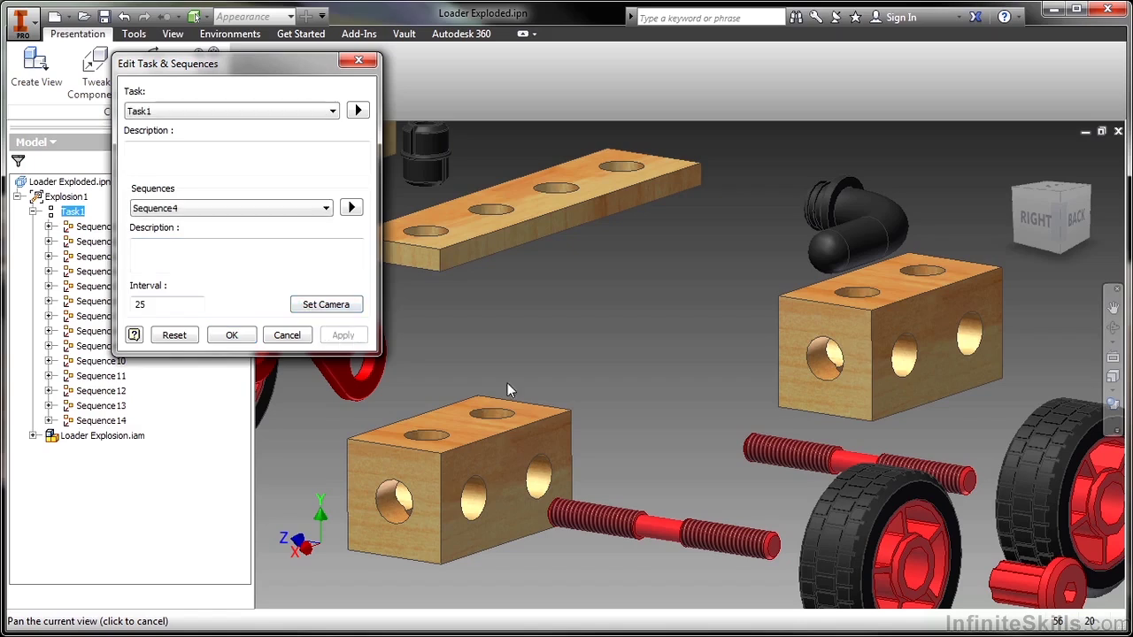
Return to the home view, frame a close-up of the four-hole plank and cube, and store it as the camera for Sequence5.
scroll(851, 345, down, 2)
key(F6)
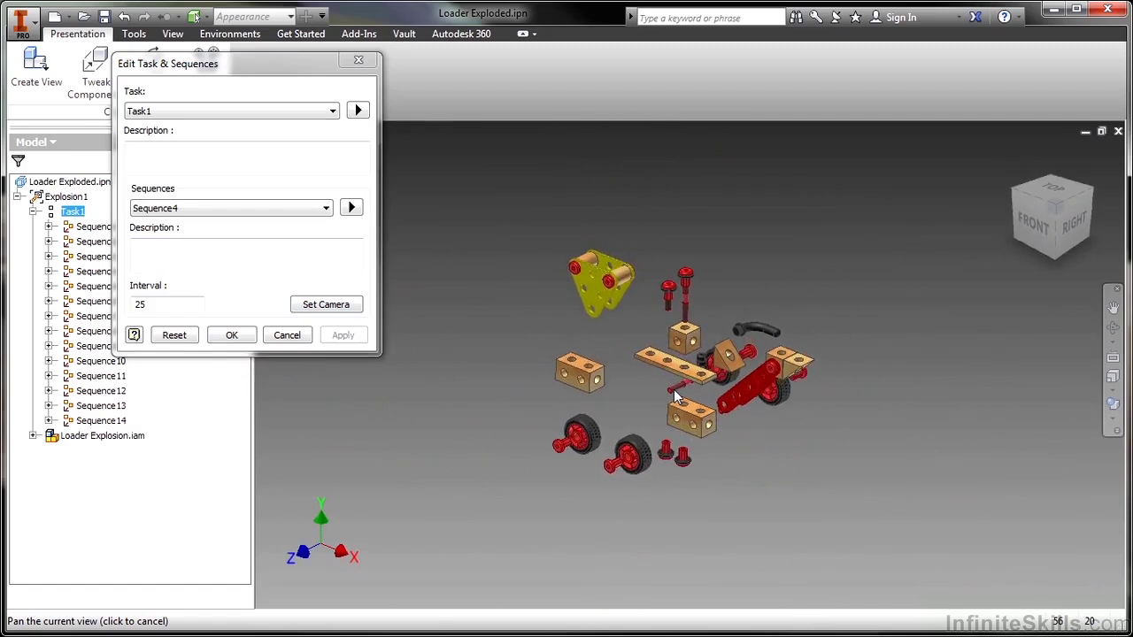
scroll(678, 394, up, 5)
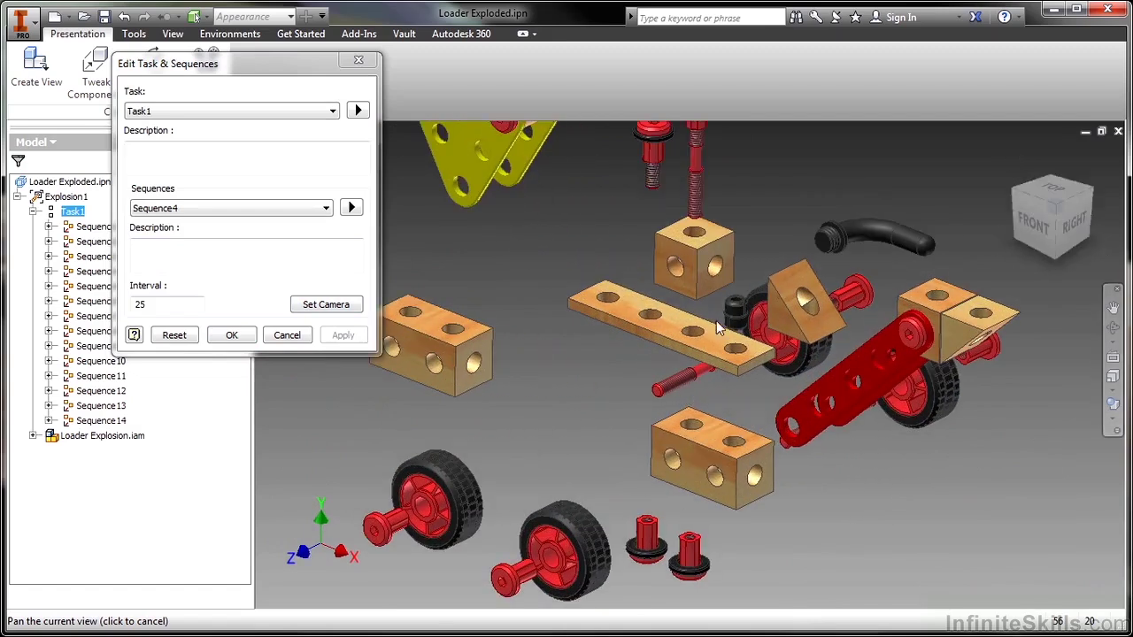
scroll(686, 337, up, 4)
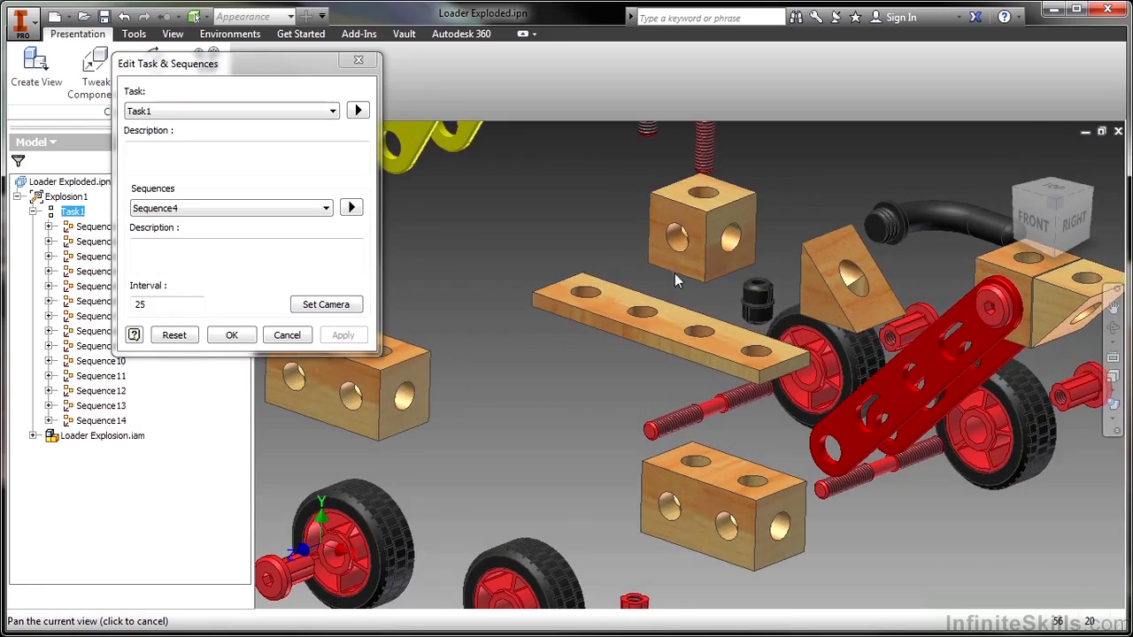
click(1113, 306)
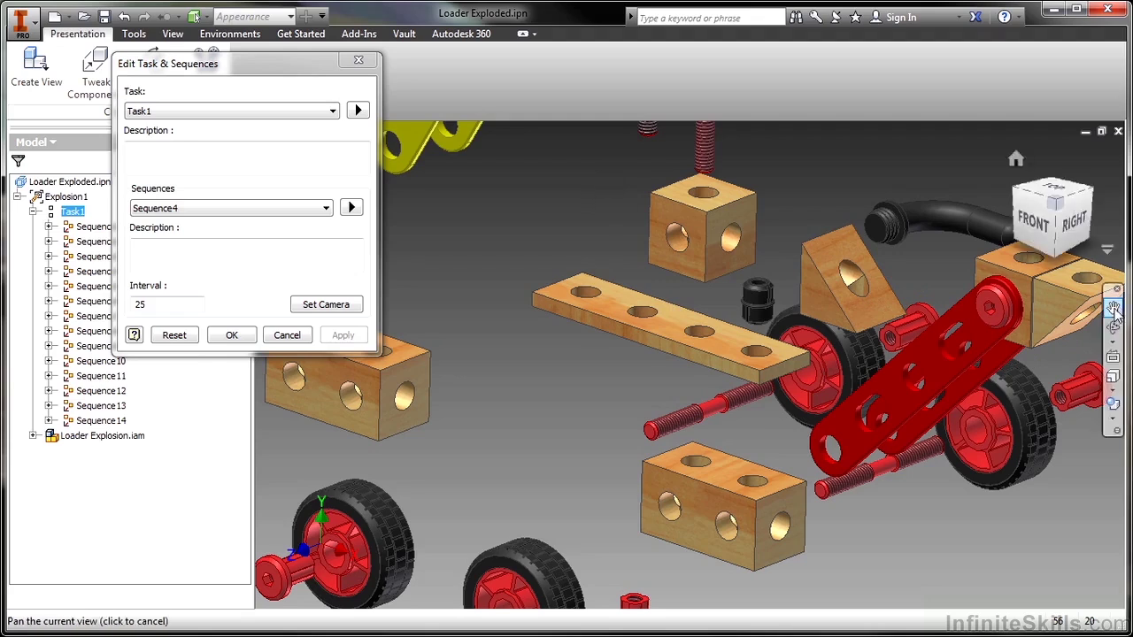
drag(572, 232, 572, 274)
right_click(575, 280)
click(634, 307)
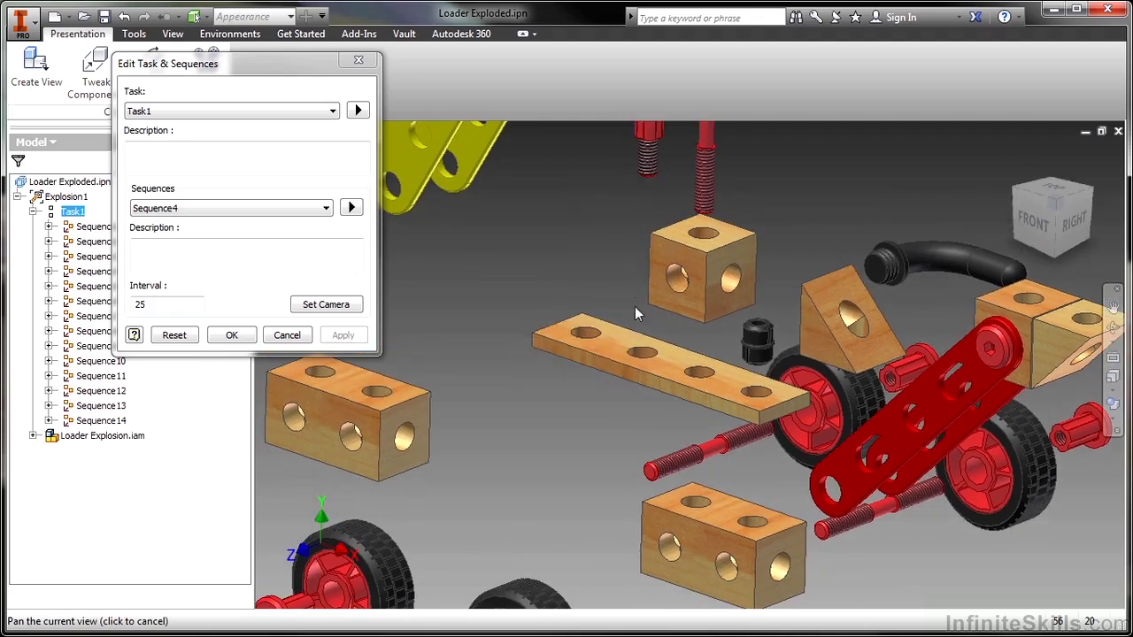
scroll(631, 331, up, 2)
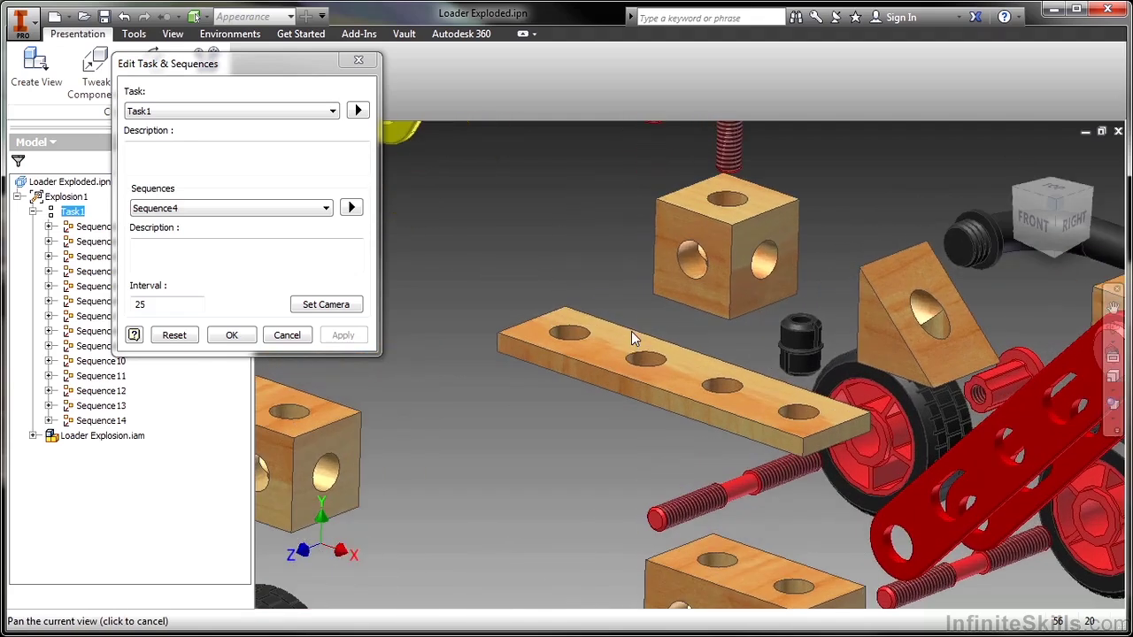
click(325, 214)
click(206, 263)
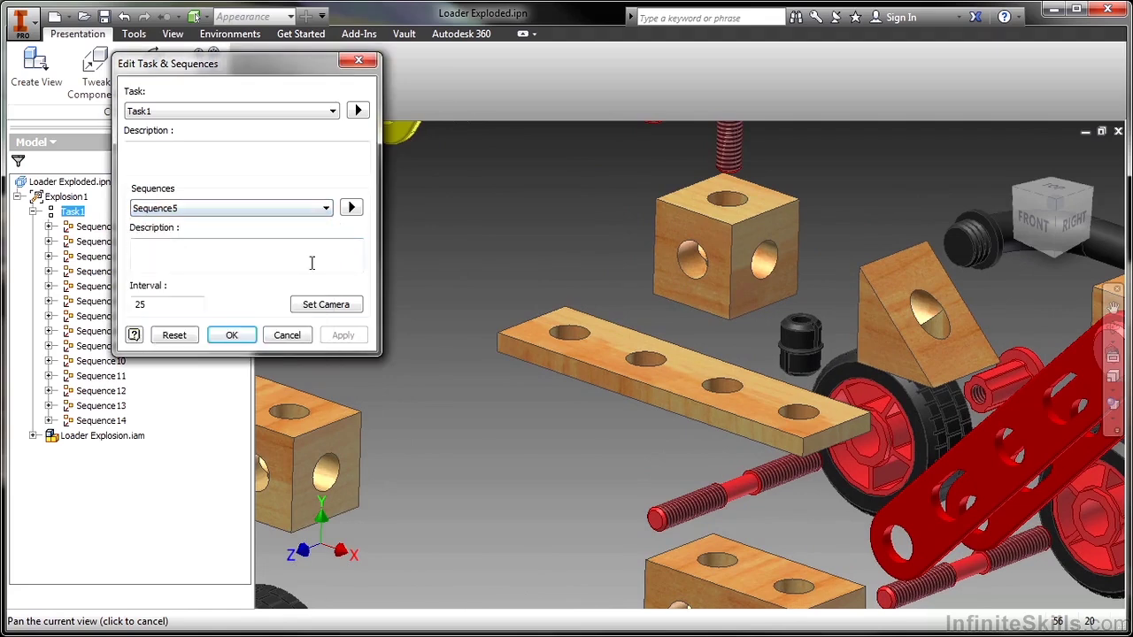
click(310, 307)
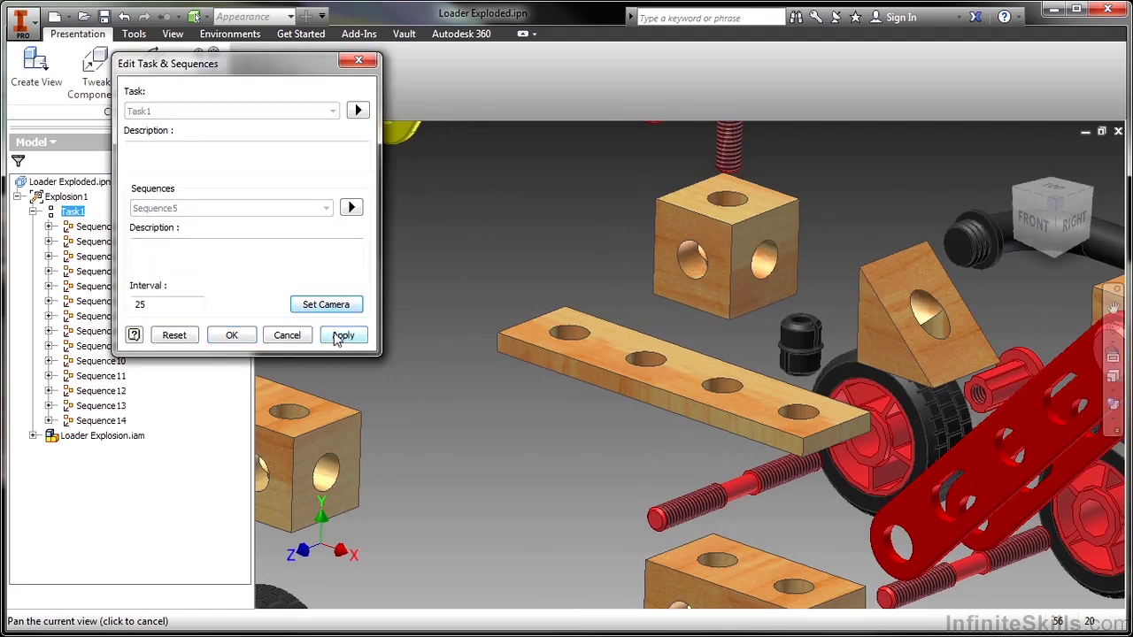
Frame the plank and wooden block from the lower front-right corner and store that view as the camera for Sequence6.
click(1020, 180)
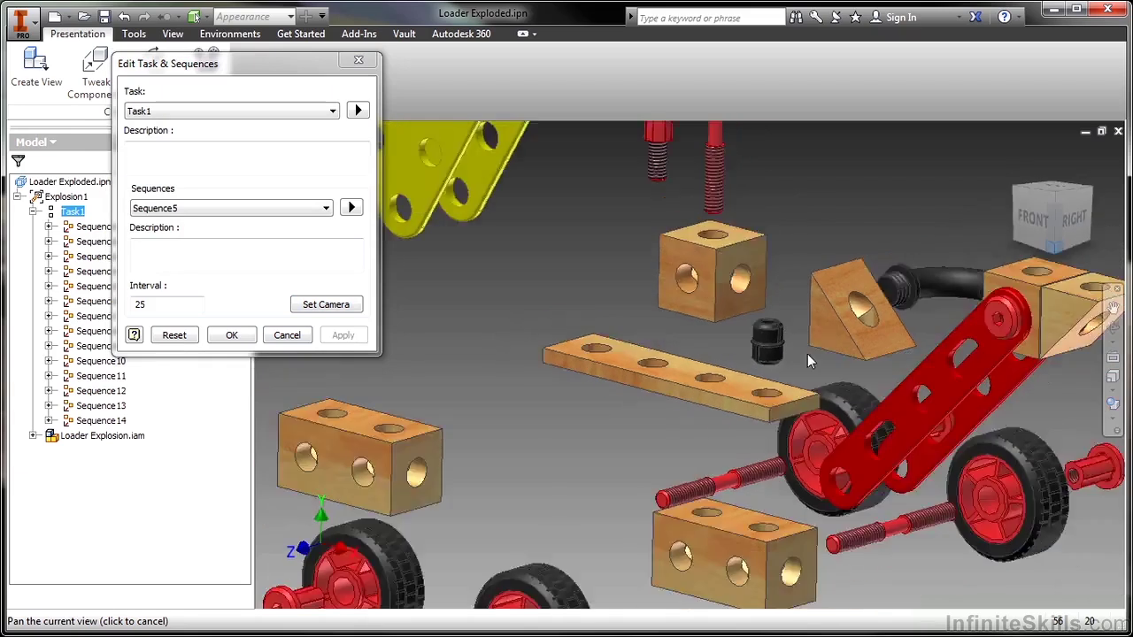
scroll(711, 418, up, 6)
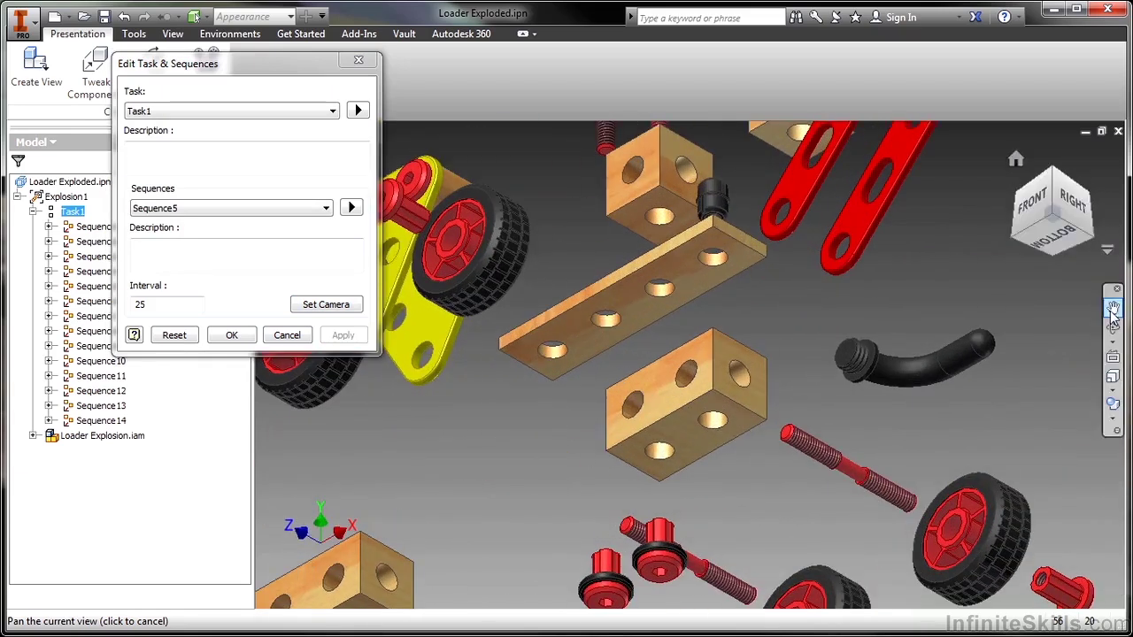
drag(700, 469, 609, 397)
right_click(611, 398)
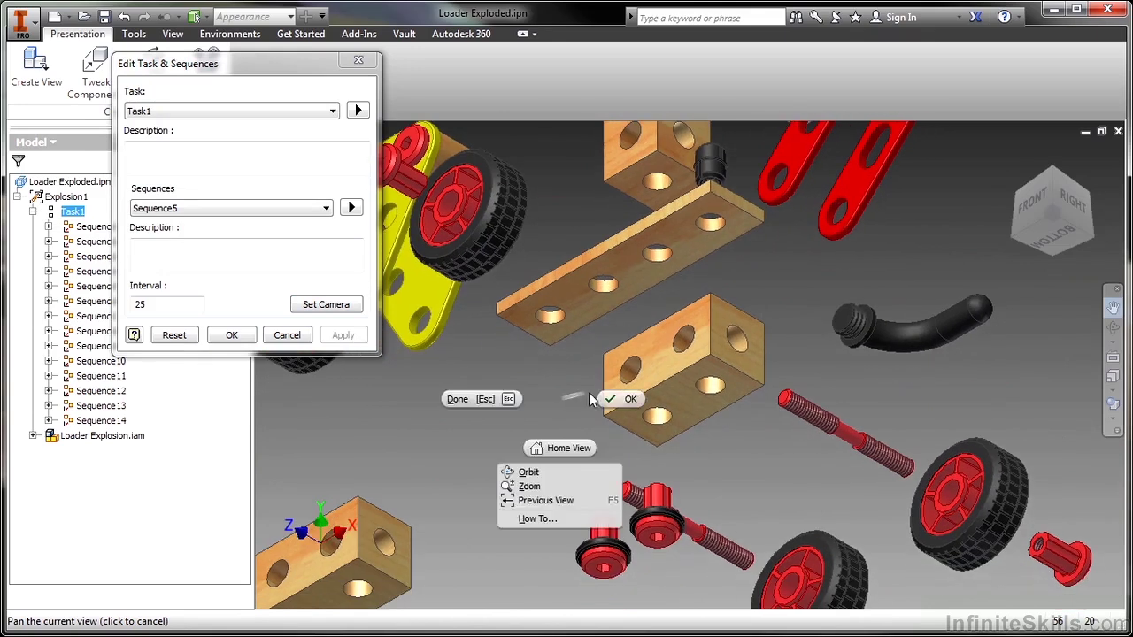
click(259, 209)
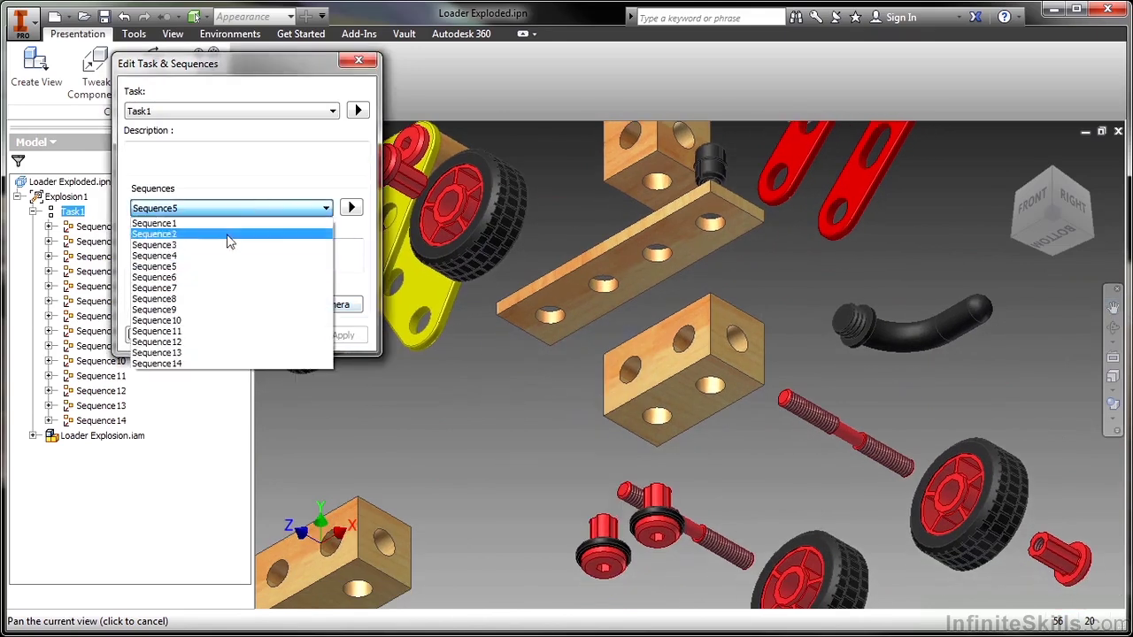
click(198, 281)
click(306, 306)
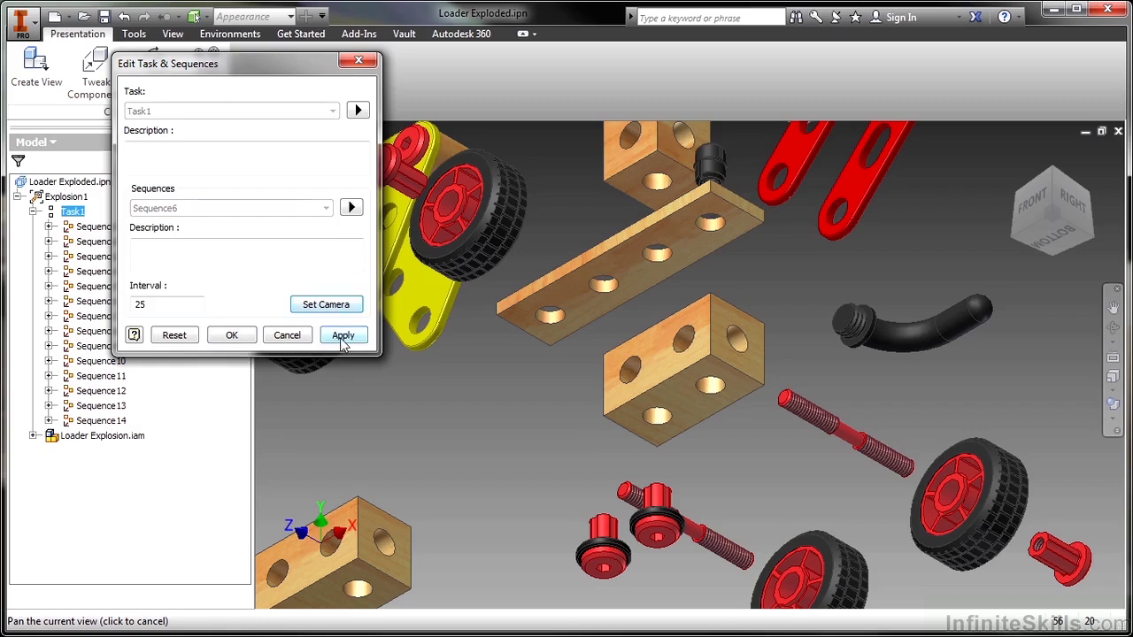
click(342, 337)
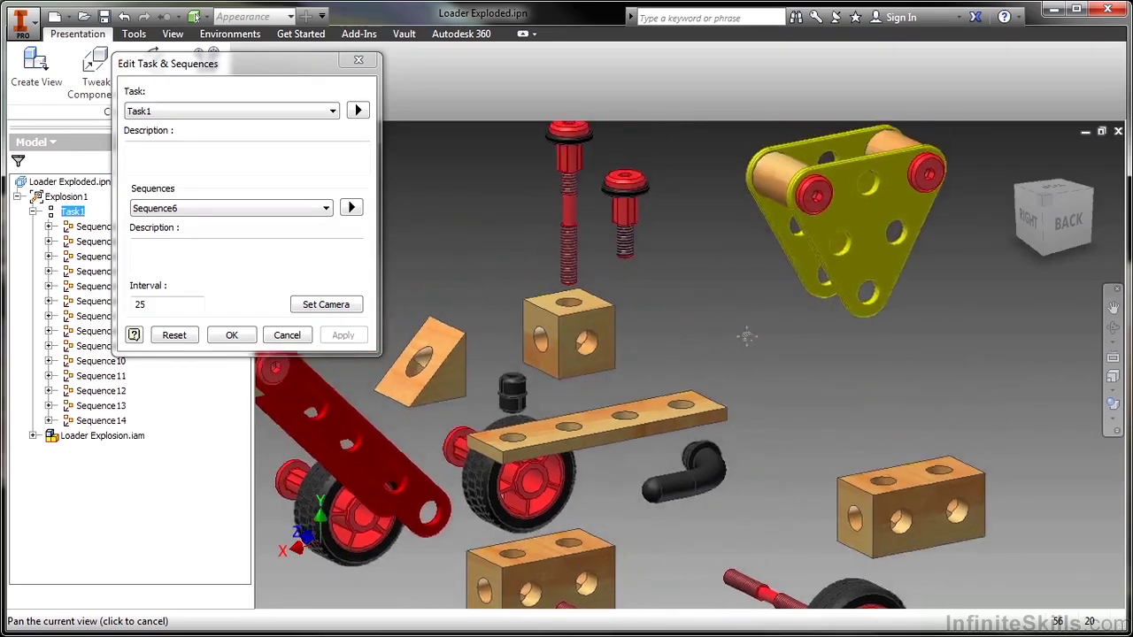
Store the current right-back view of the exploded loader as the camera for both Sequence7 and Sequence8.
click(259, 214)
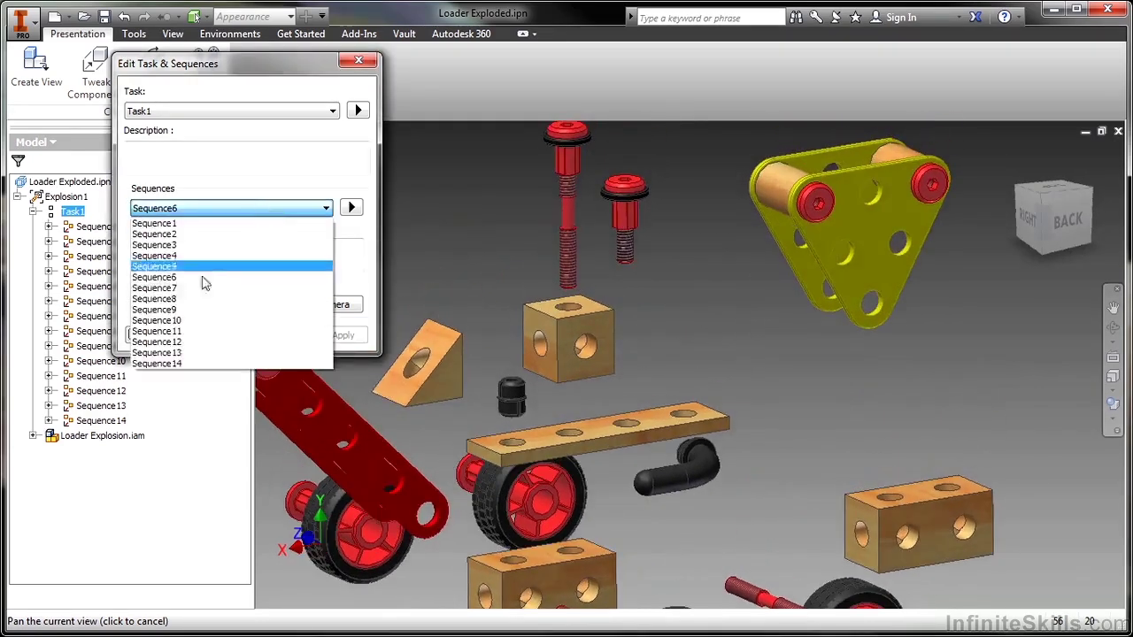
click(200, 294)
click(313, 308)
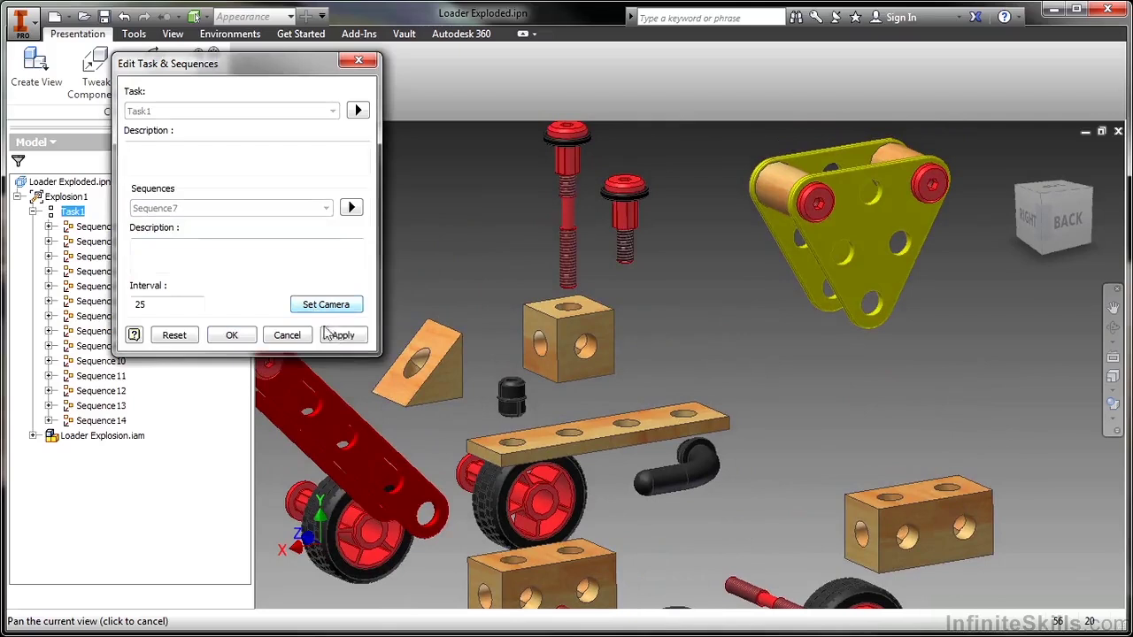
click(263, 210)
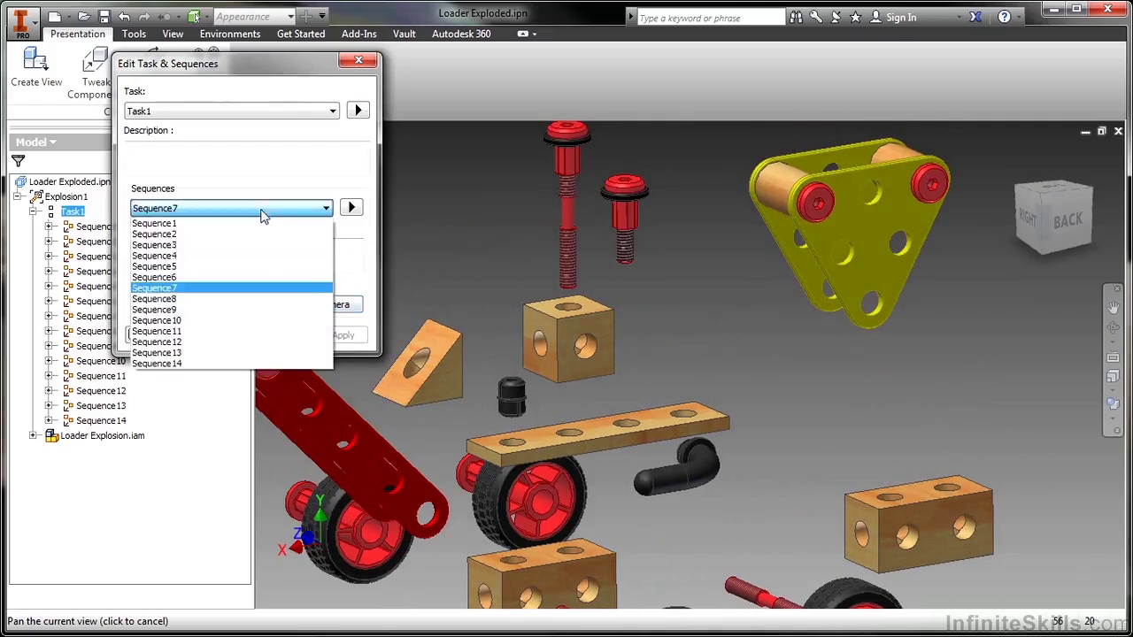
click(202, 307)
click(335, 312)
click(345, 337)
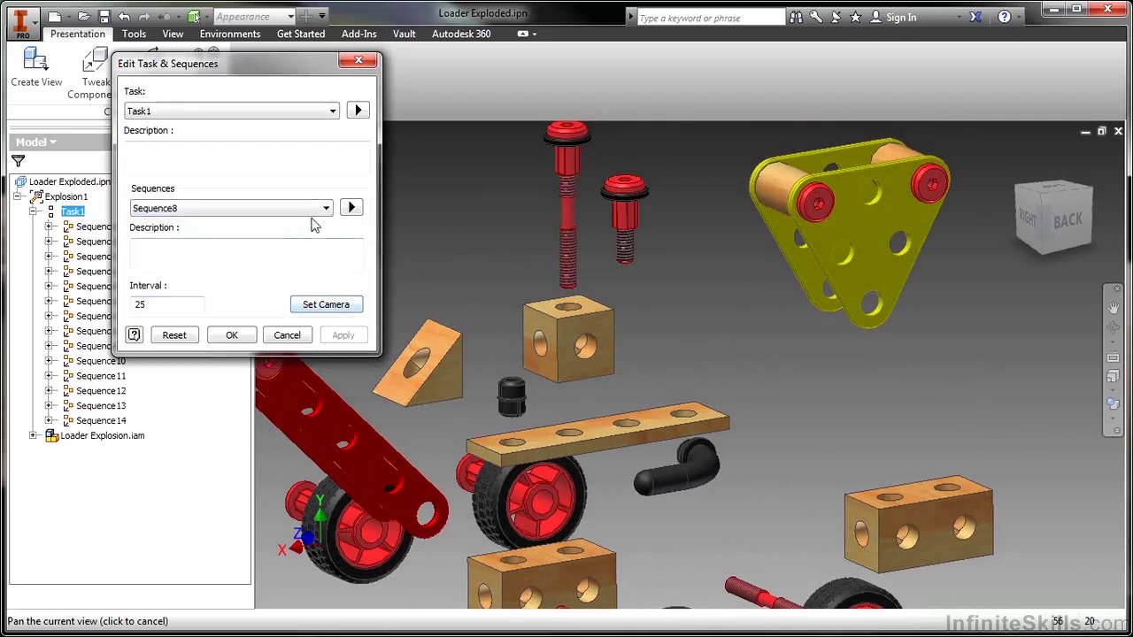
Select Sequence9, orbit to a front-right view of the loader, play the sequence and reset it.
click(305, 213)
click(200, 308)
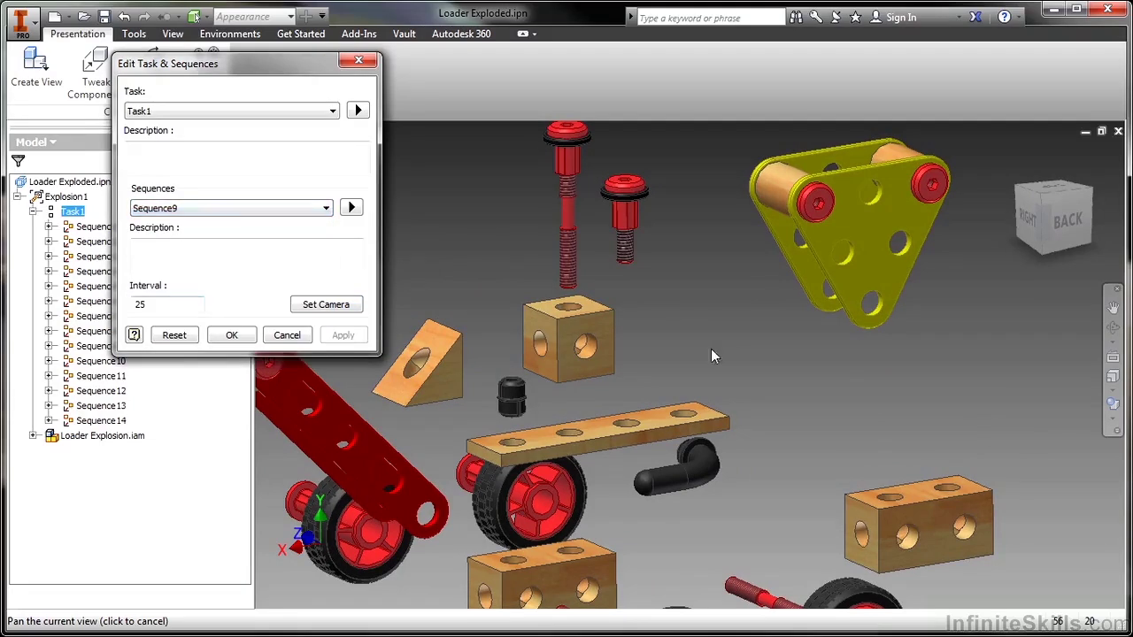
shift+middle_drag(711, 349, 719, 290)
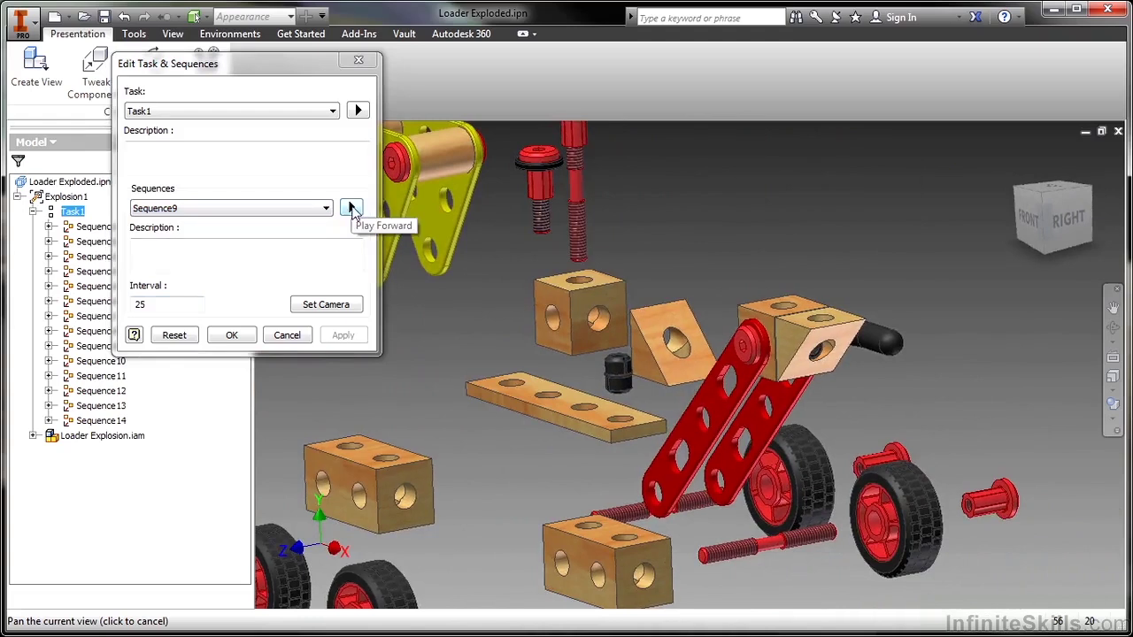
click(352, 209)
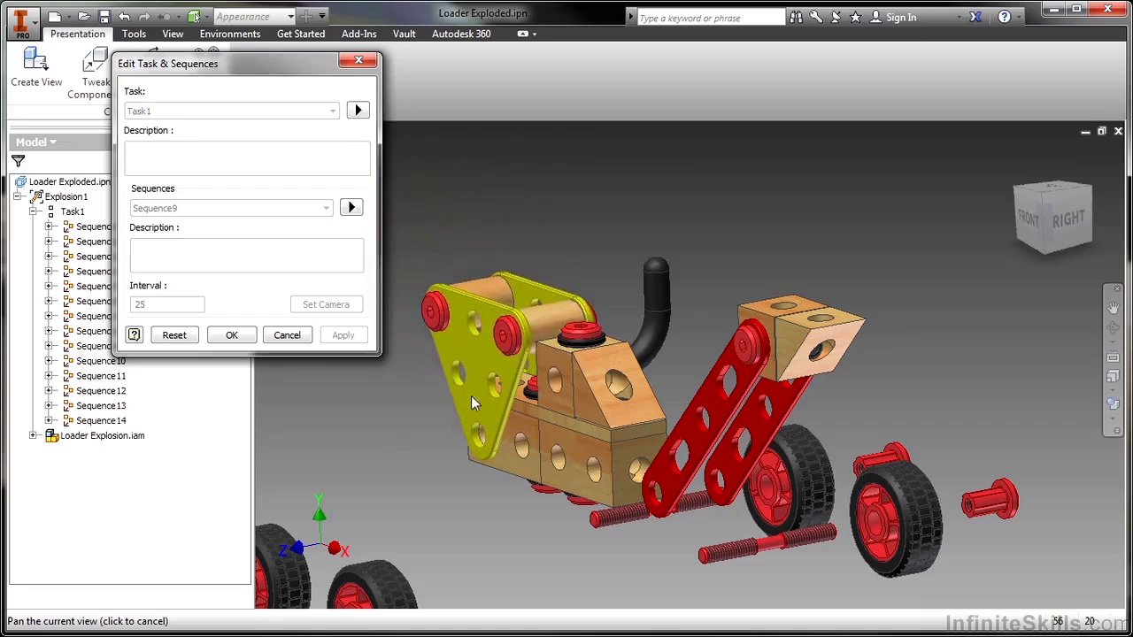
click(181, 341)
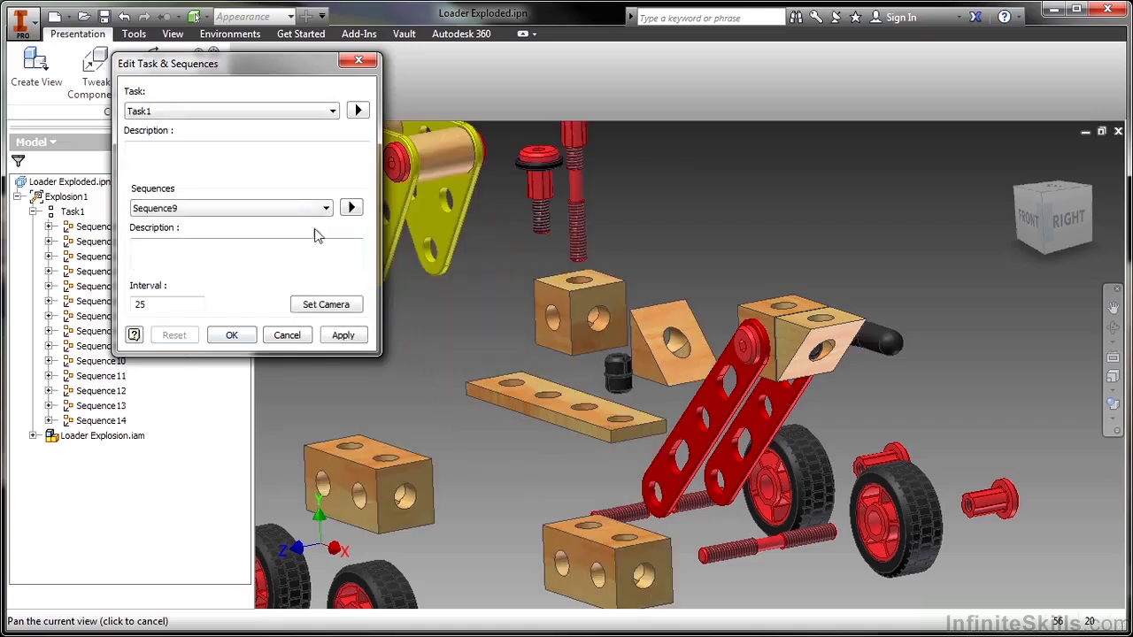
Play Sequence5 to check its stored camera view, and reset the animation.
click(311, 211)
click(281, 267)
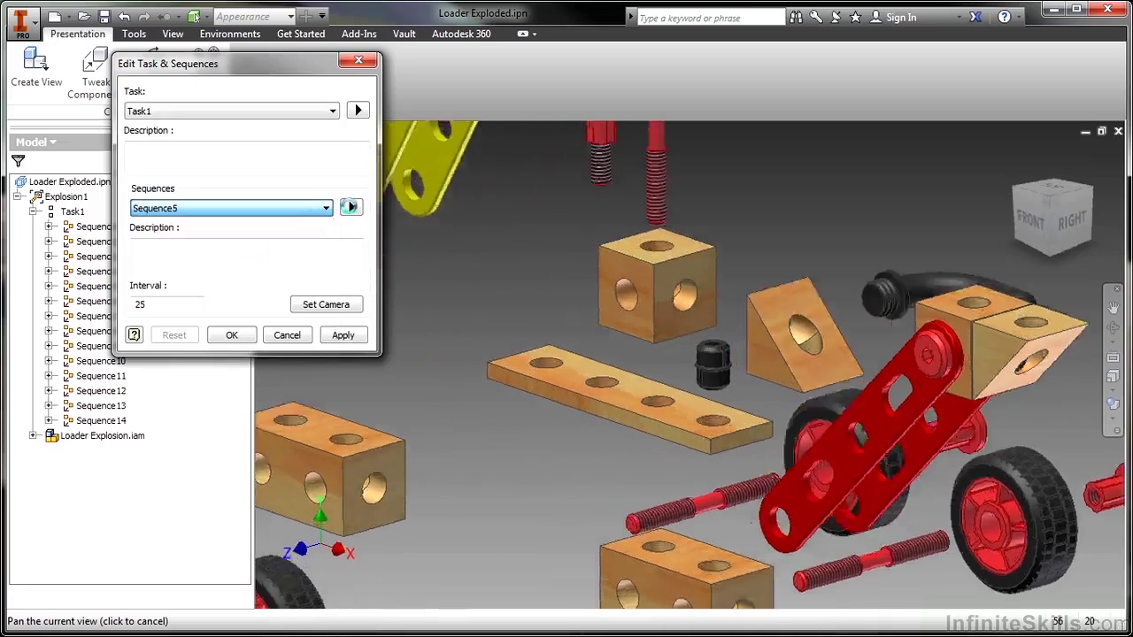
click(351, 213)
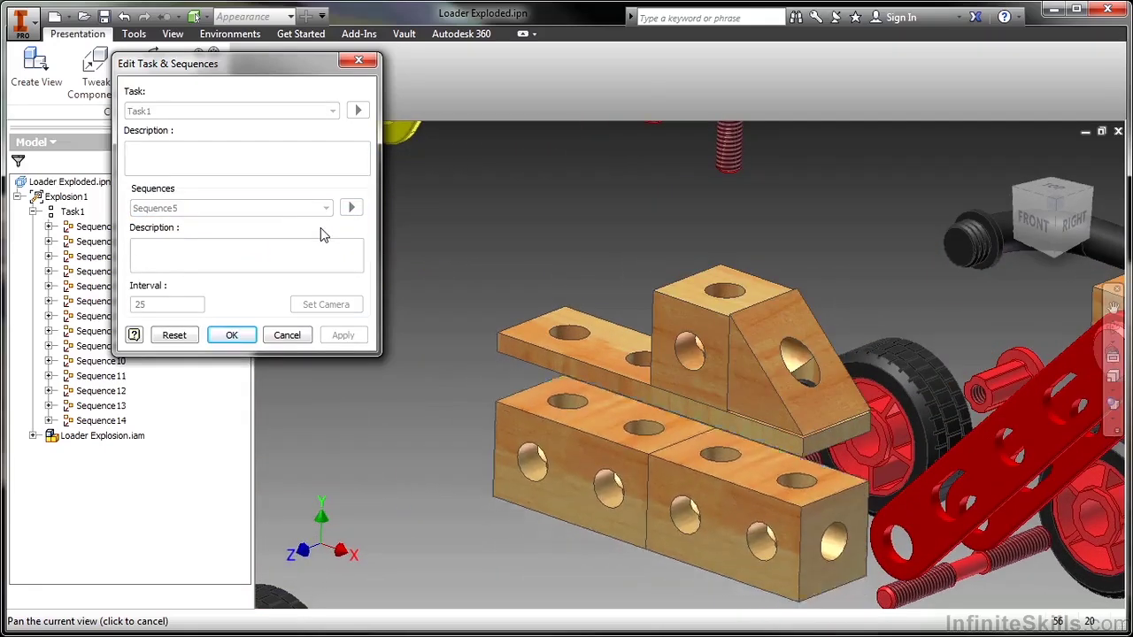
click(175, 334)
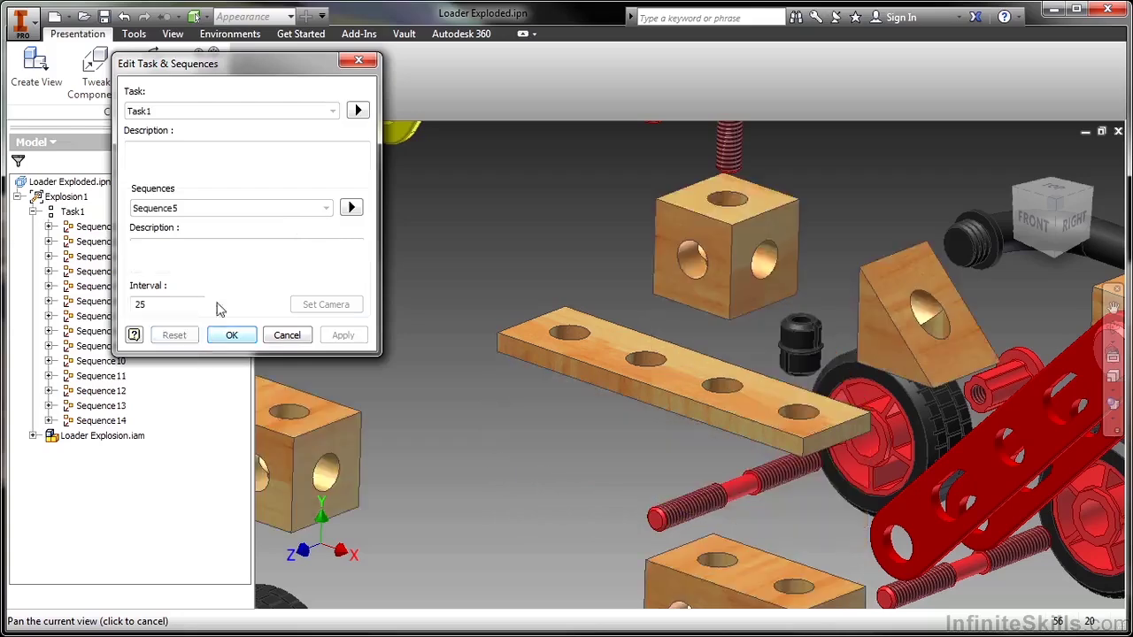
Play Sequence6 to check its view from below, and reset the animation.
click(292, 208)
click(215, 278)
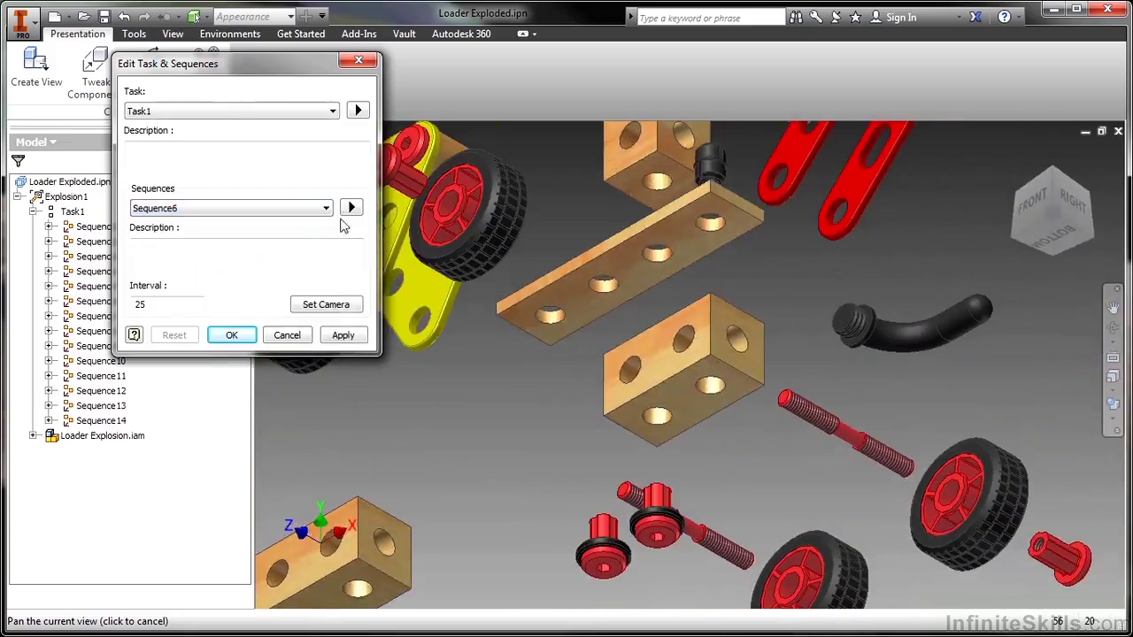
click(350, 207)
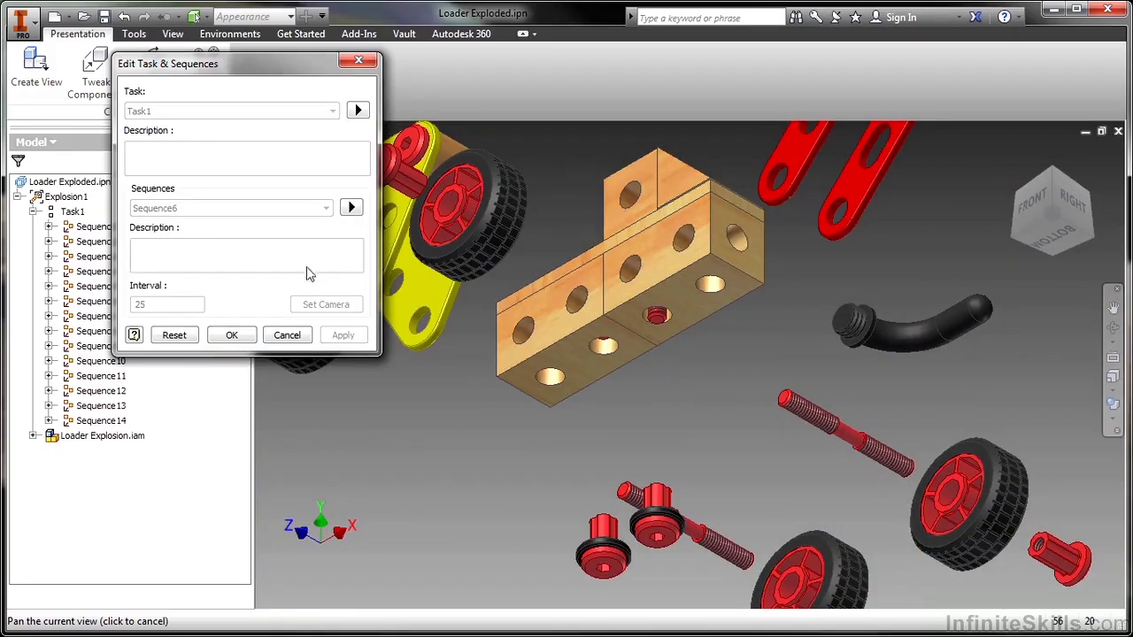
click(189, 337)
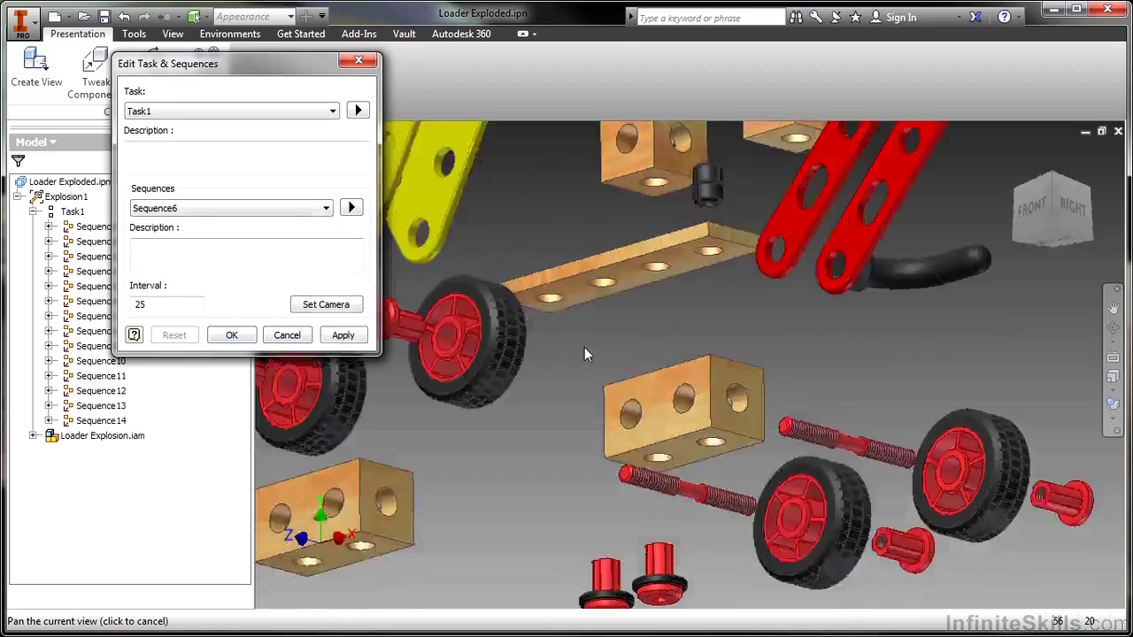
Reframe the plank and surrounding blocks from the upper front-right and store that view as the camera for Sequence6.
drag(549, 197, 542, 359)
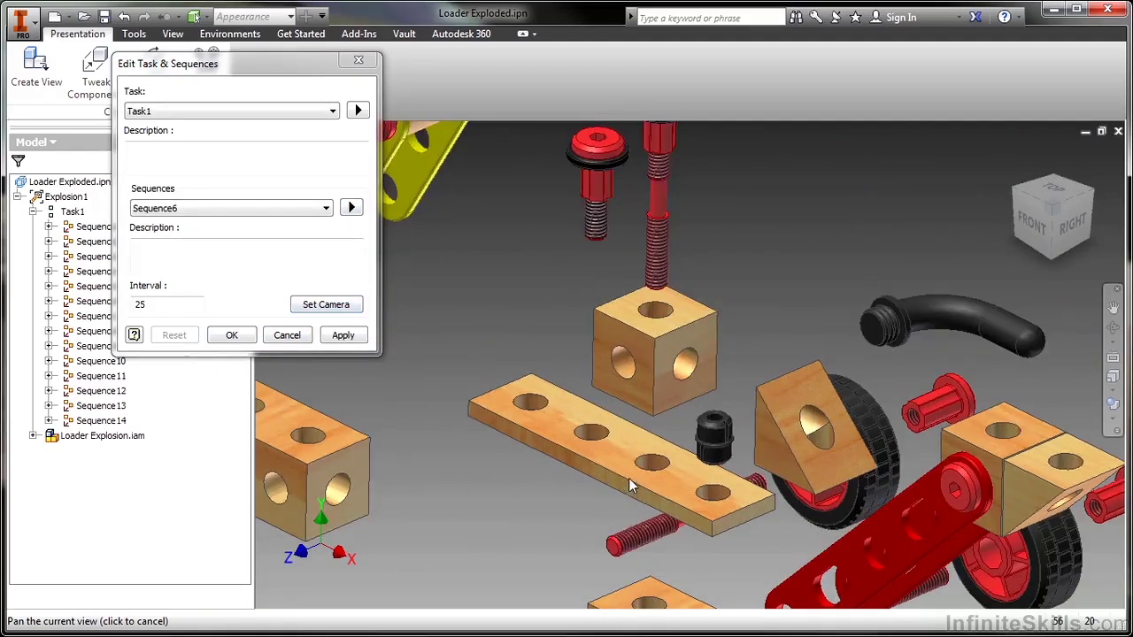
scroll(629, 478, down, 2)
click(350, 305)
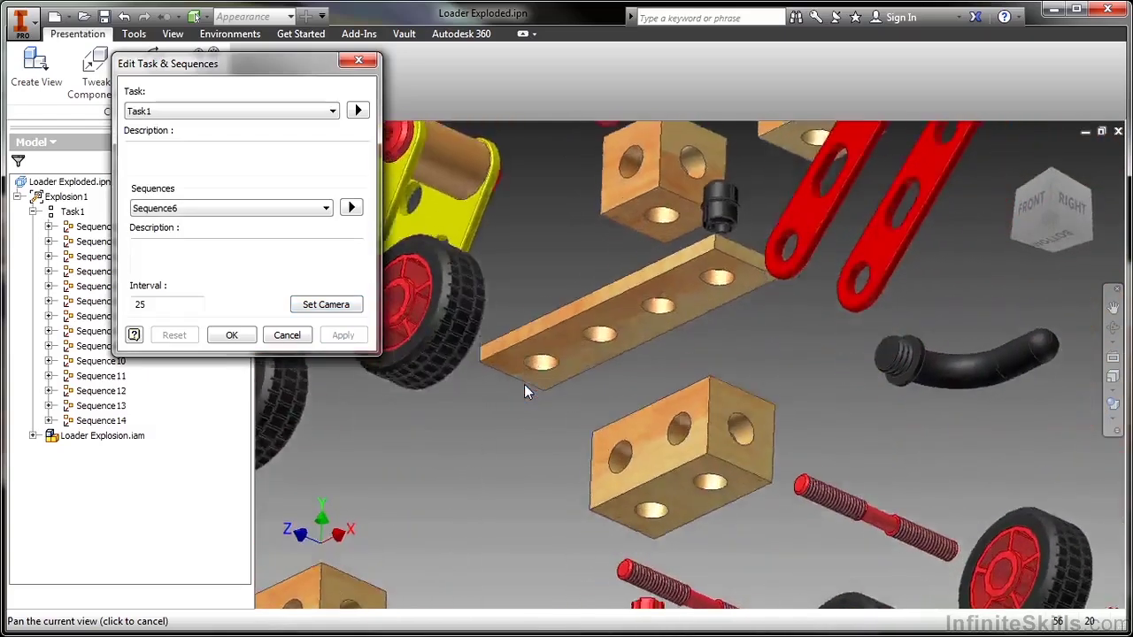
Frame the two-hole block and threaded axles from the lower front-right and store that view as the camera for Sequence7.
drag(554, 458, 551, 399)
click(272, 213)
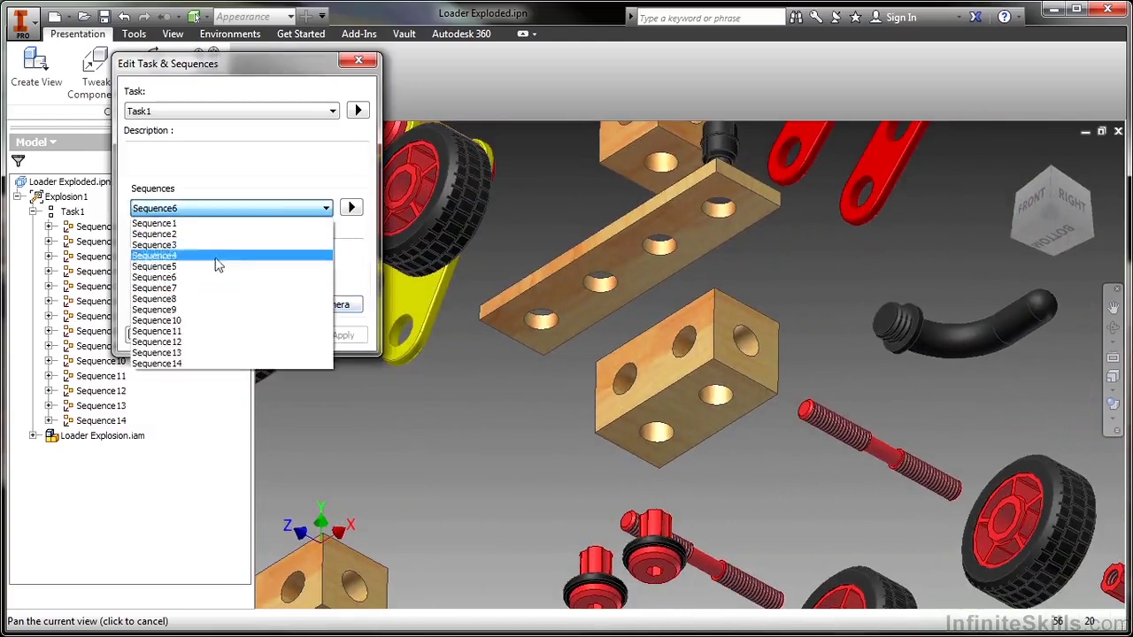
click(189, 286)
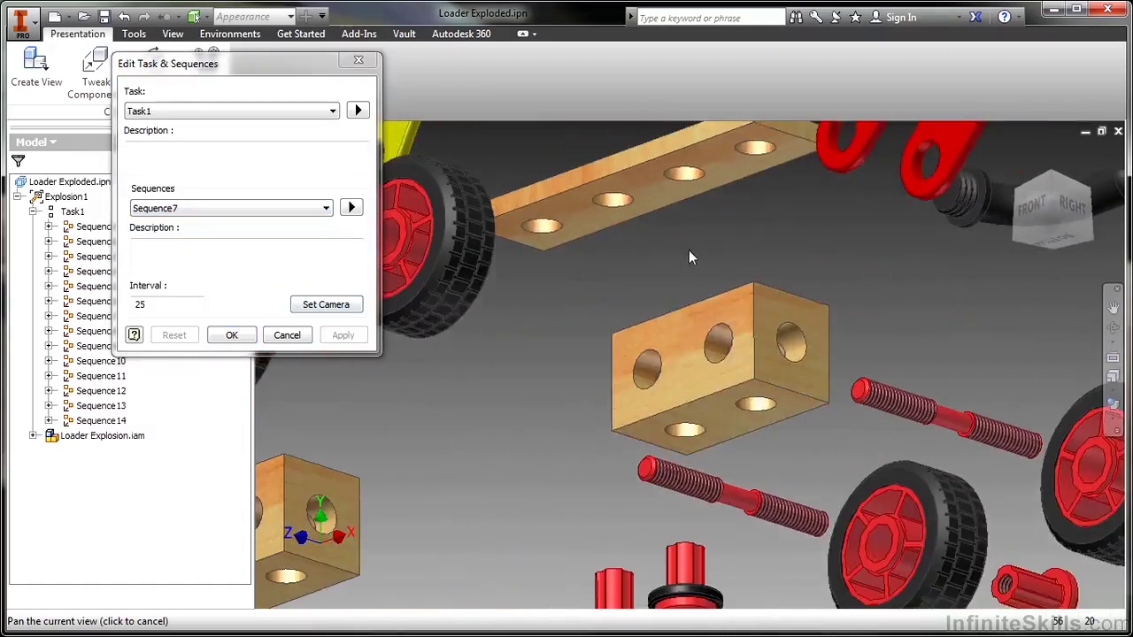
click(332, 306)
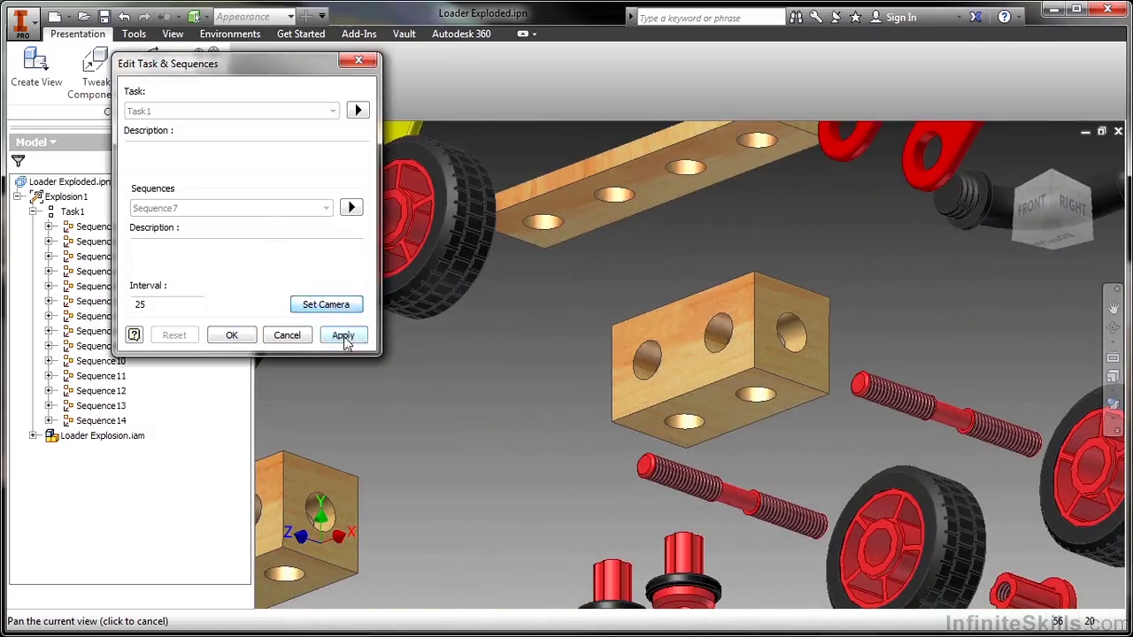
click(345, 343)
Turn the exploded loader to a right-back view and store it as the camera for Sequence8.
click(265, 209)
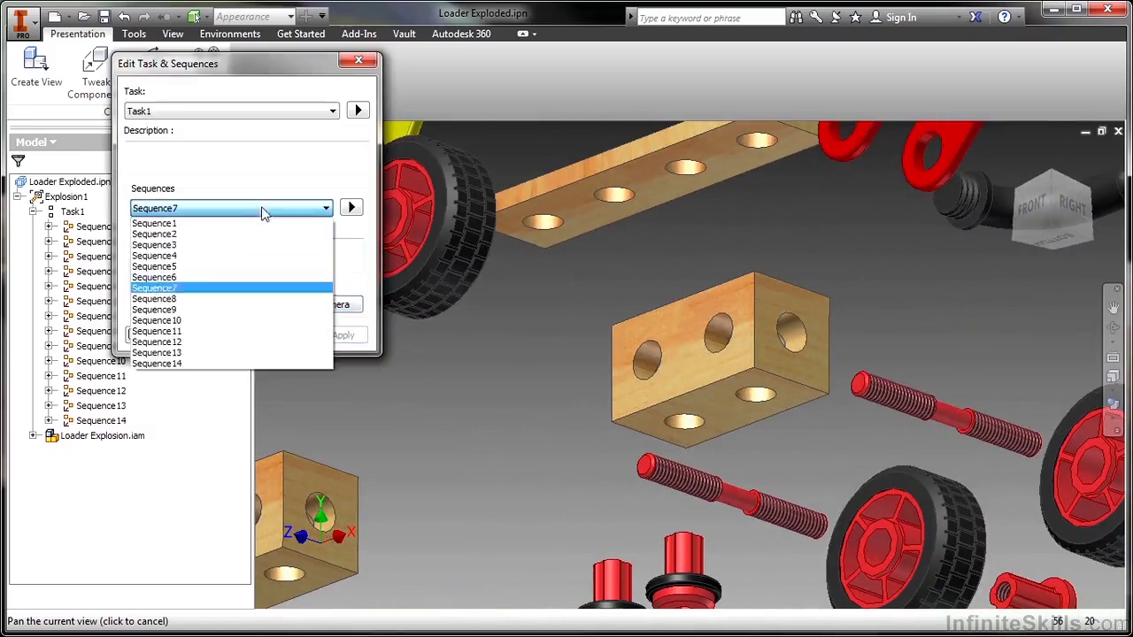
click(187, 299)
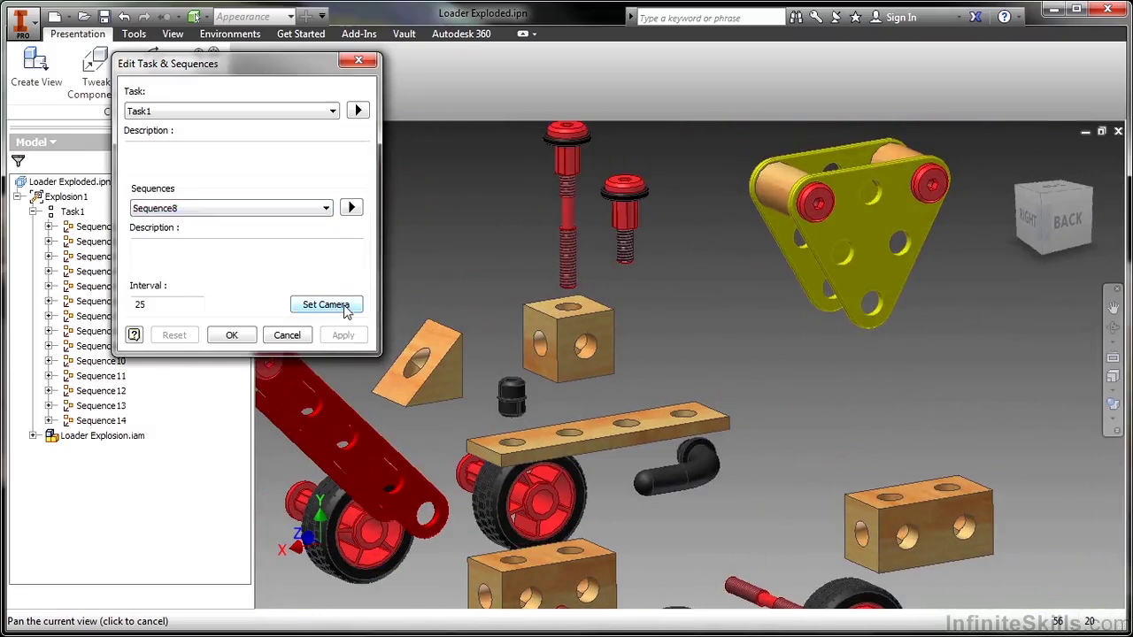
click(344, 307)
Store the same right-back view as the camera for Sequence9, play the sequence and reset the animation.
click(275, 210)
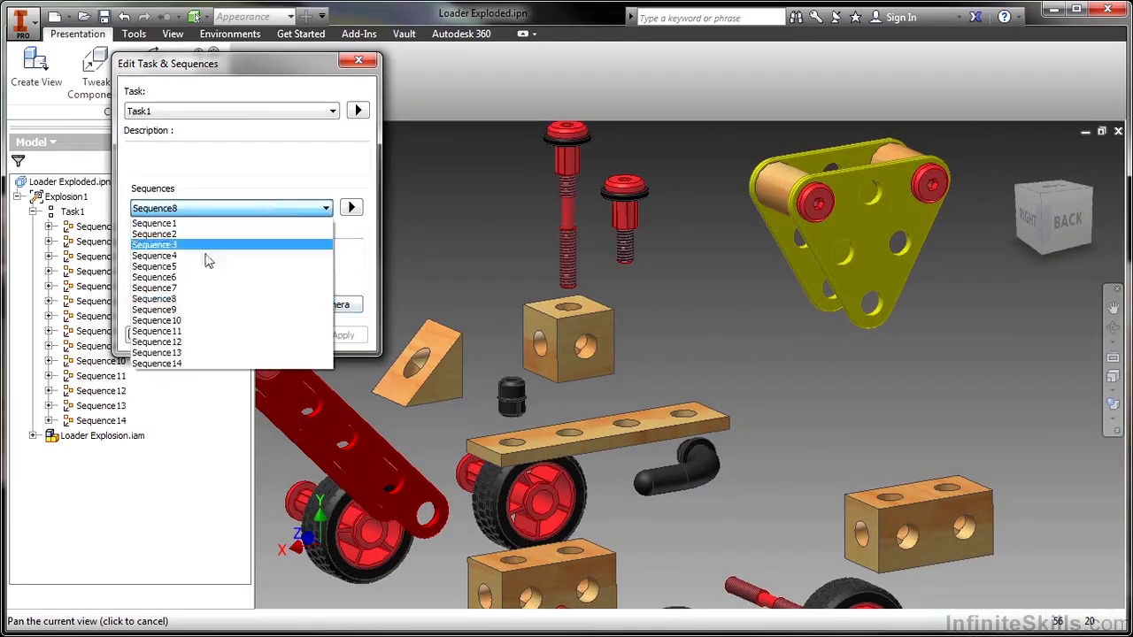
click(177, 308)
click(323, 306)
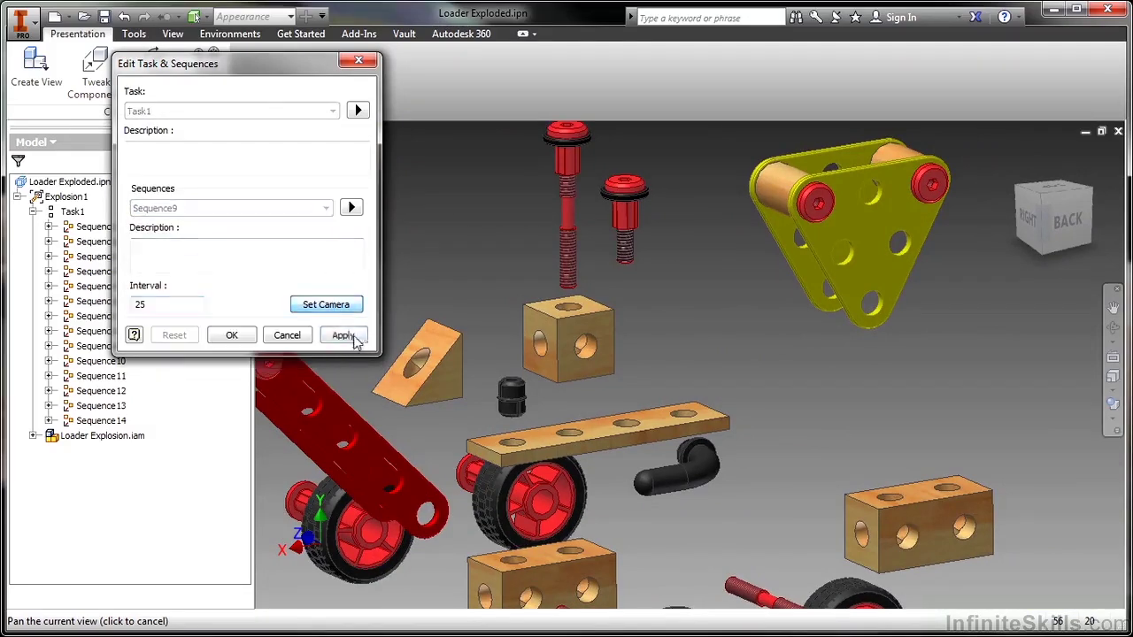
click(351, 207)
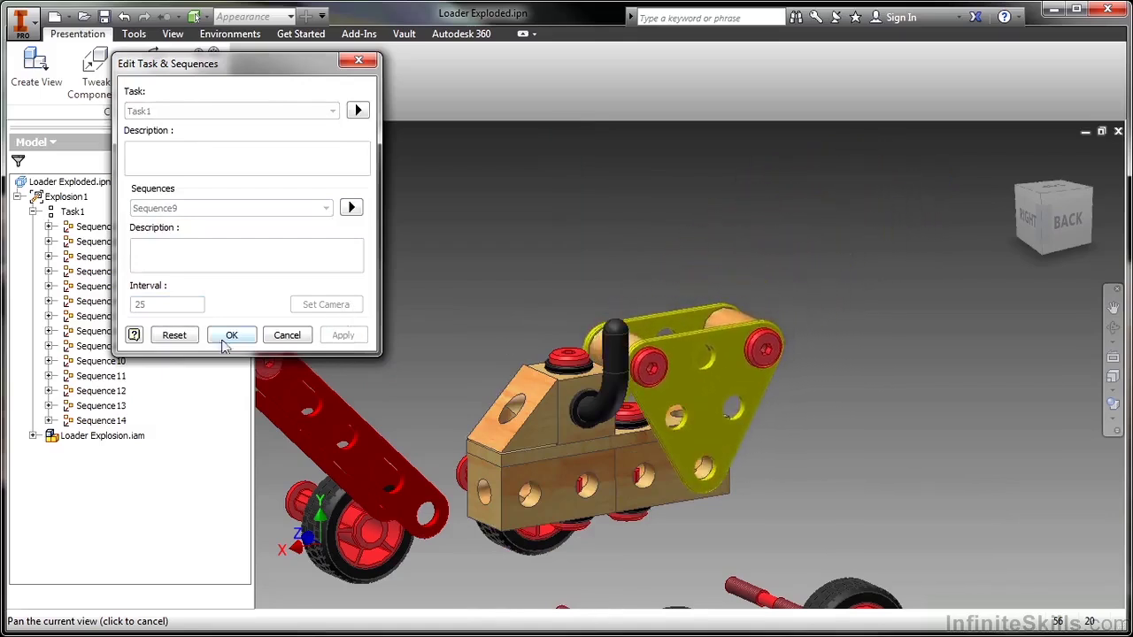
click(174, 335)
click(285, 209)
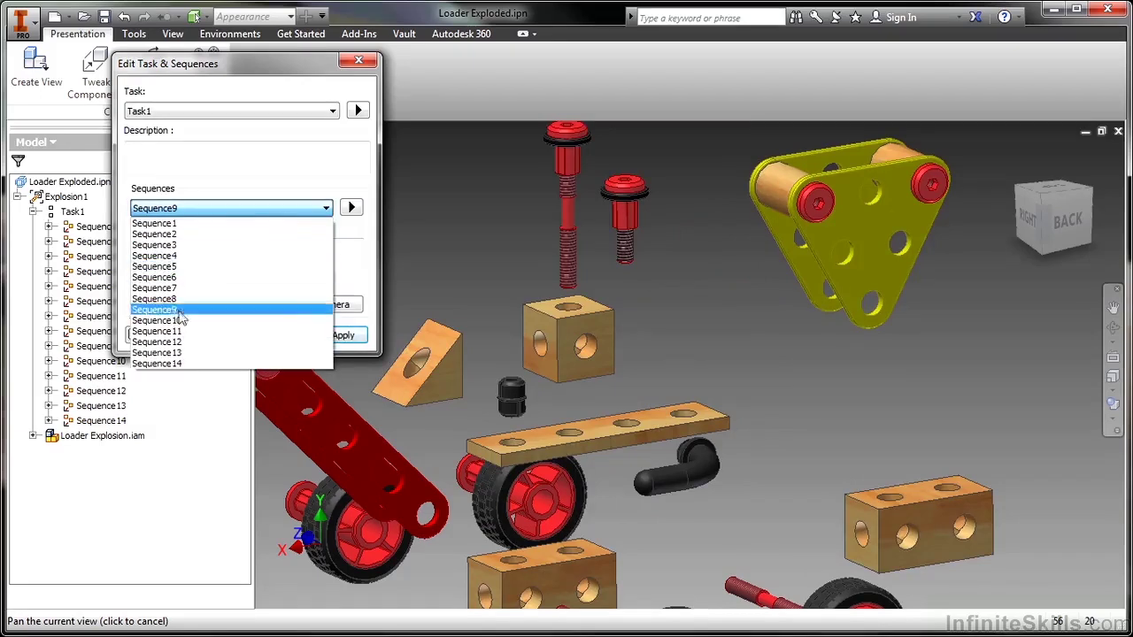
click(177, 306)
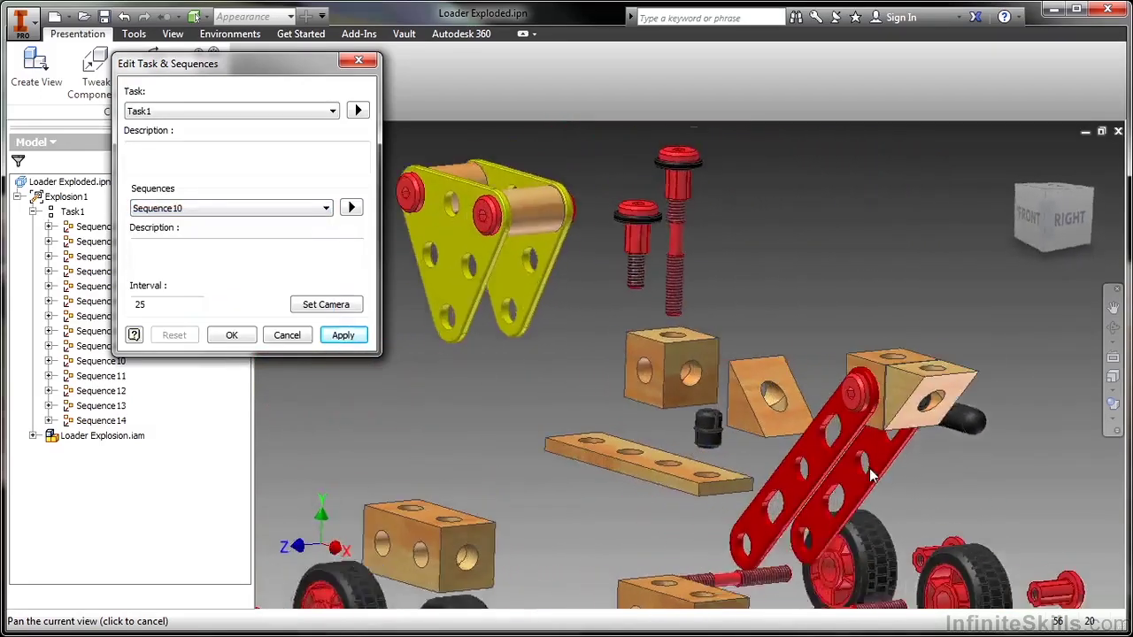
click(286, 210)
click(168, 309)
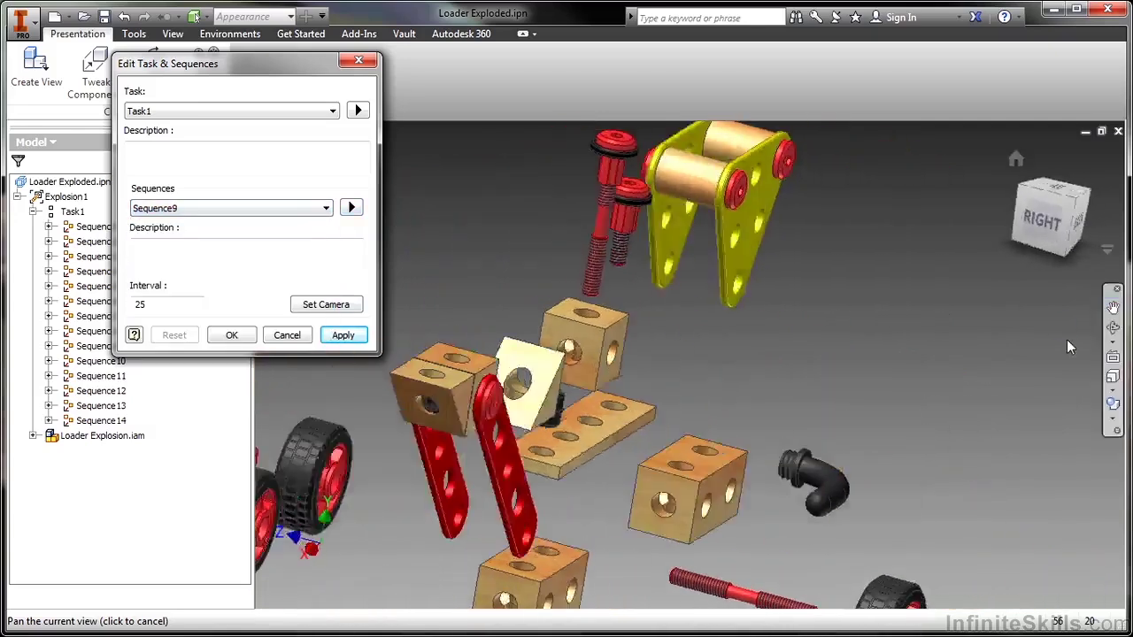
Set Sequence10's interval to 40 and store an upper front-right view of the red arms and blocks as its camera.
click(299, 210)
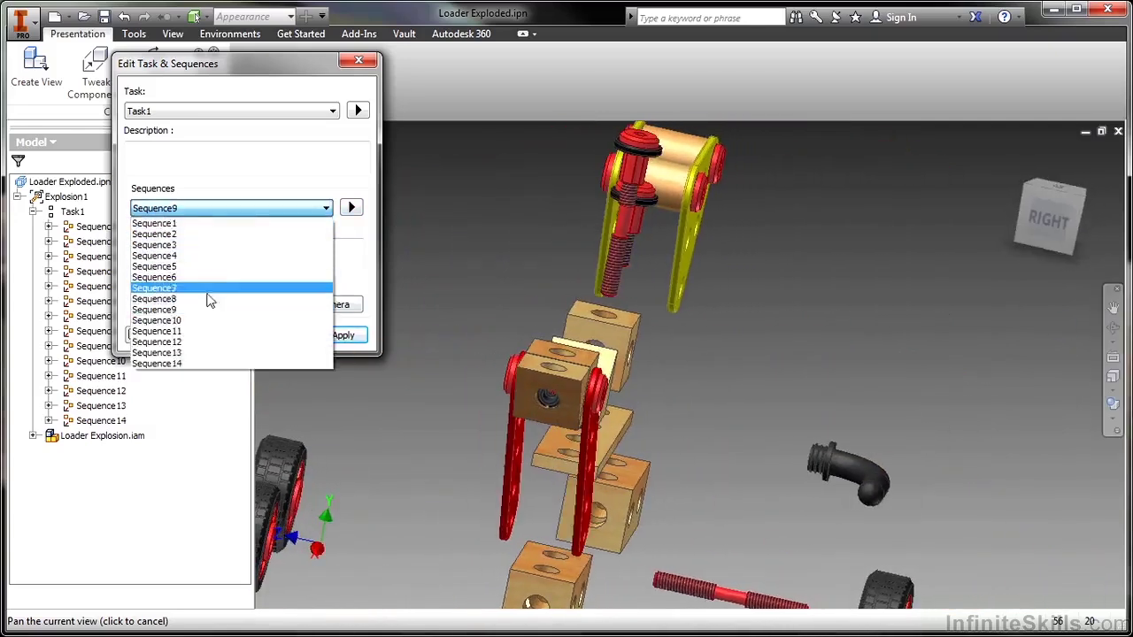
click(210, 322)
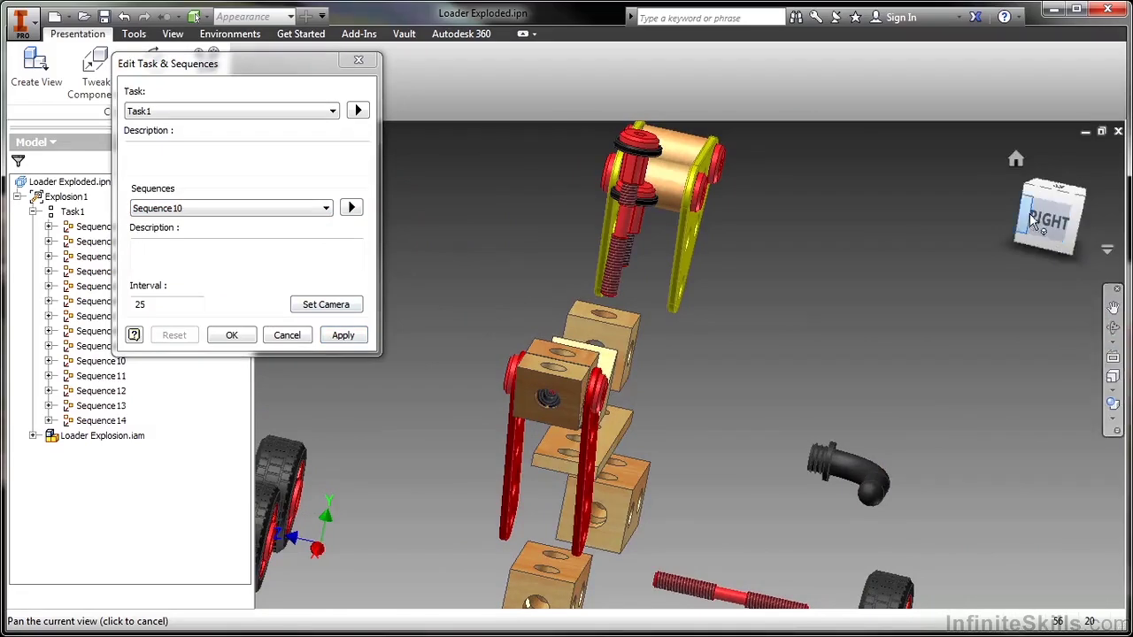
click(327, 307)
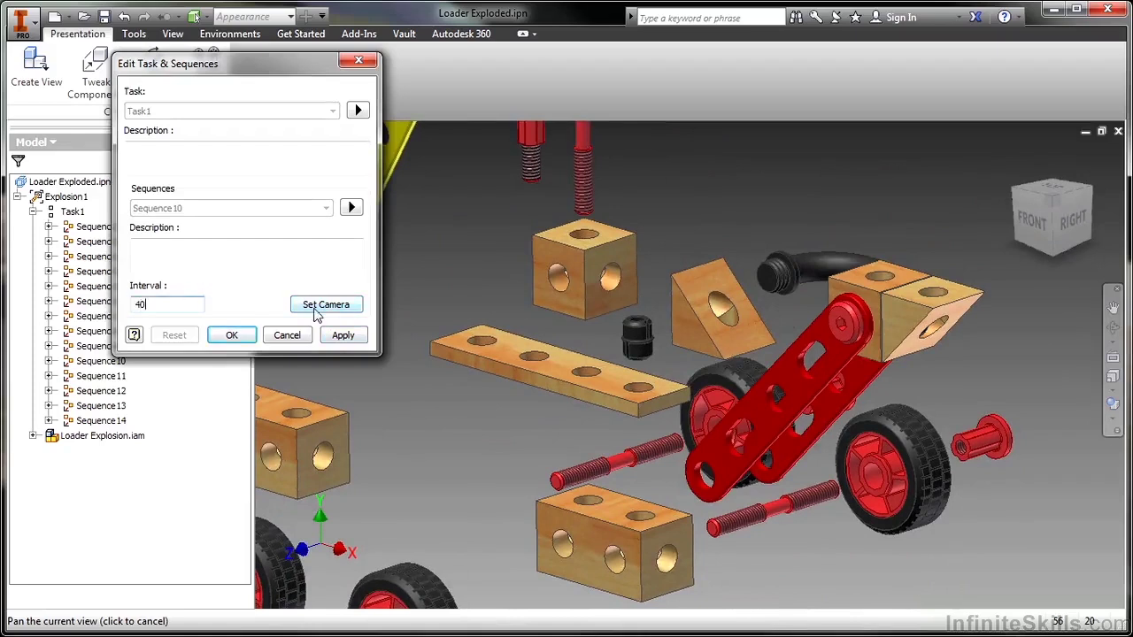
click(339, 336)
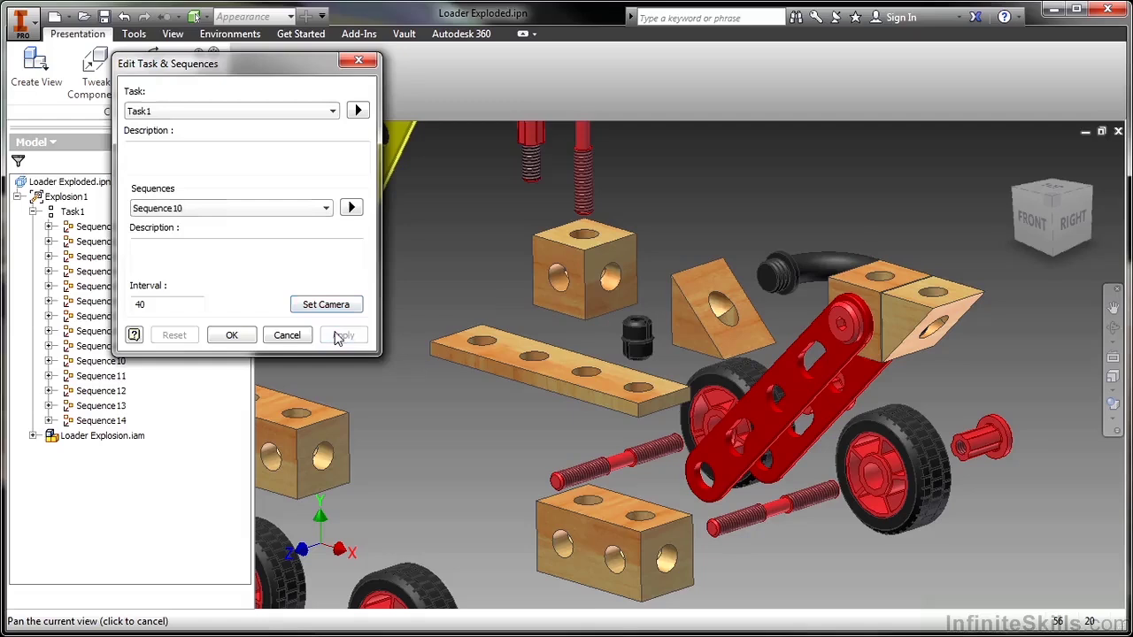
Store a straight right-side view framing the wheels, axle and block as the camera for Sequence11.
click(210, 213)
click(199, 332)
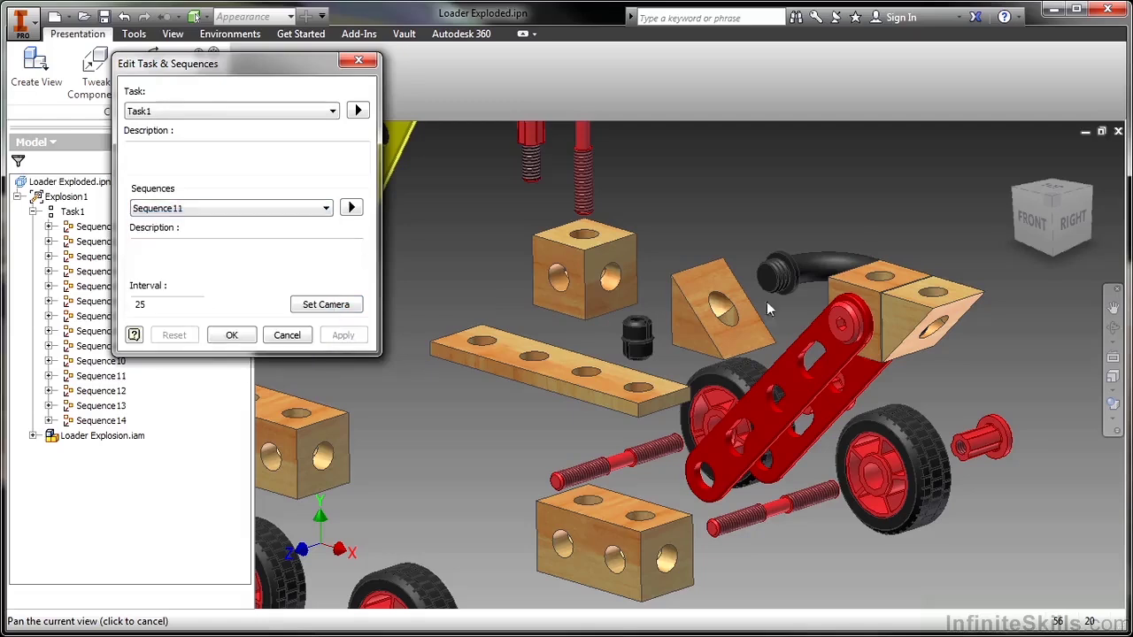
scroll(725, 411, up, 2)
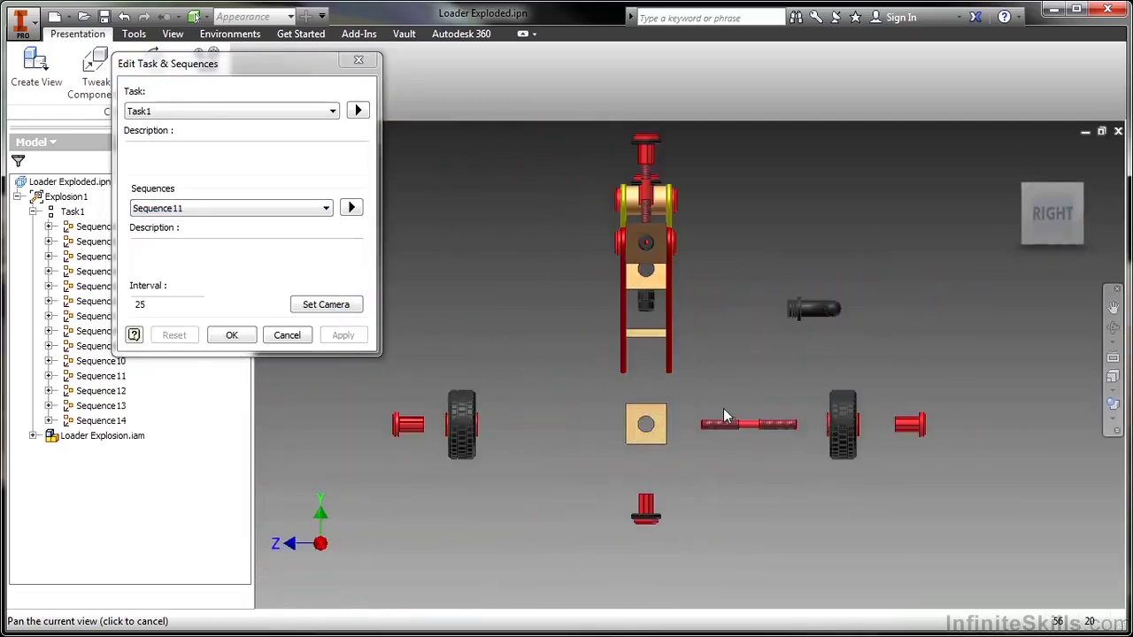
scroll(648, 424, up, 1)
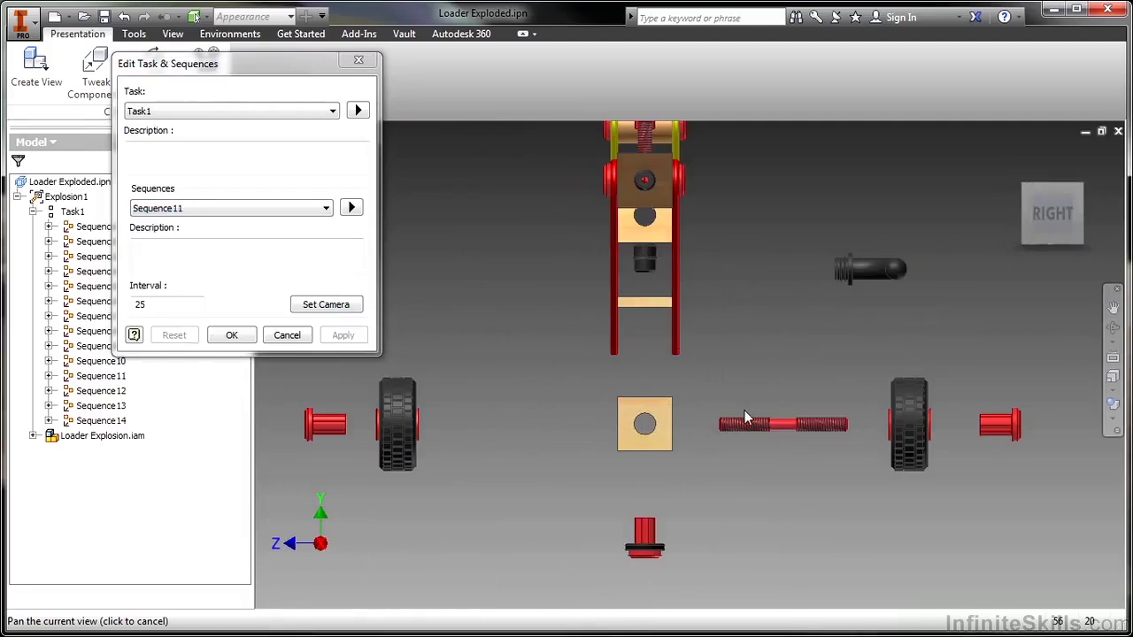
click(307, 311)
click(336, 338)
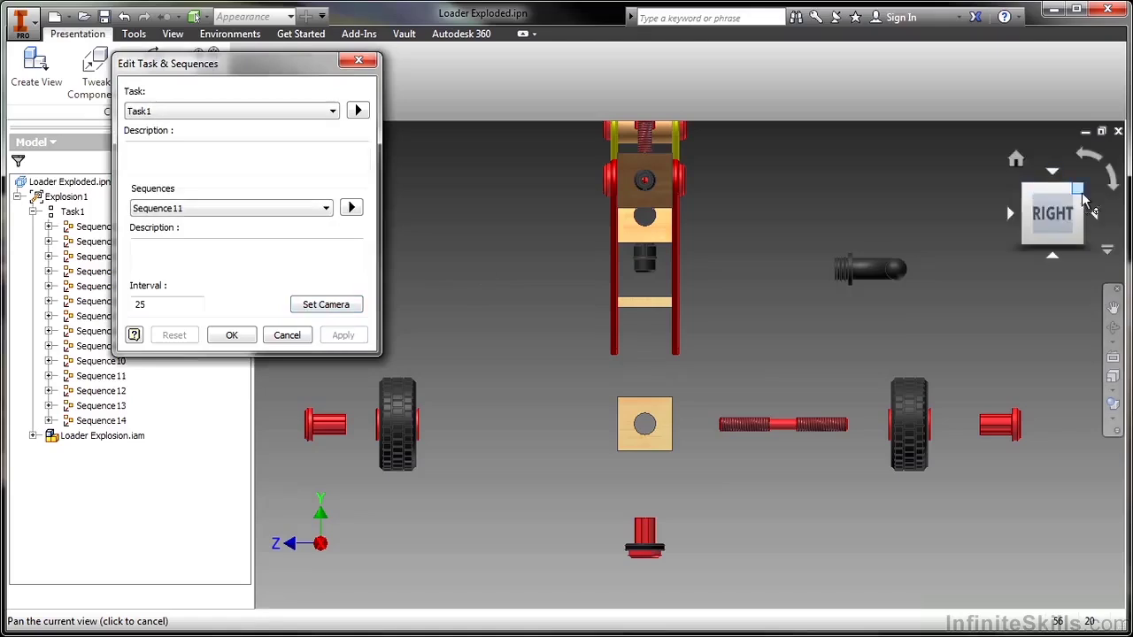
Frame the lower block, wheels and red plugs from the upper back and store that view as the camera for Sequence12.
click(1079, 190)
click(326, 208)
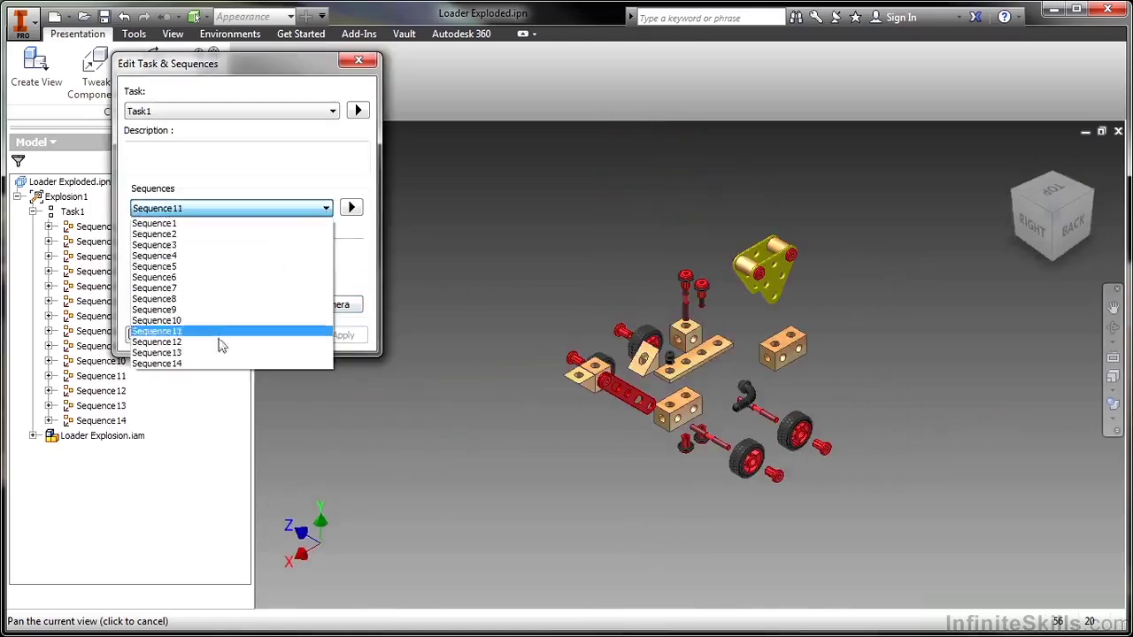
click(218, 343)
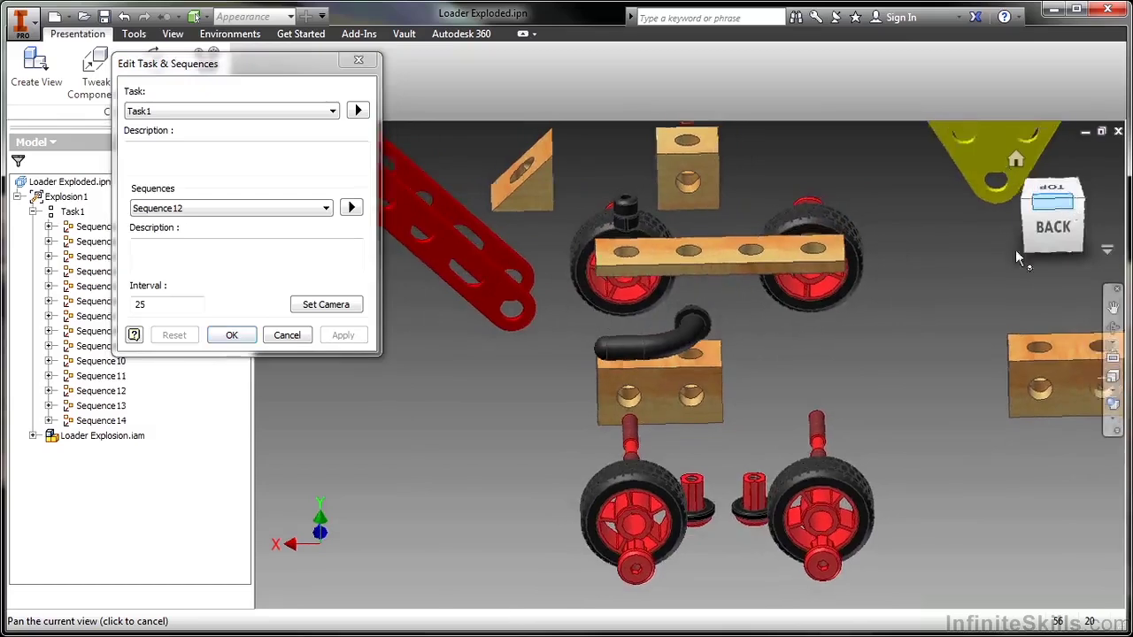
scroll(755, 403, down, 5)
scroll(719, 423, up, 8)
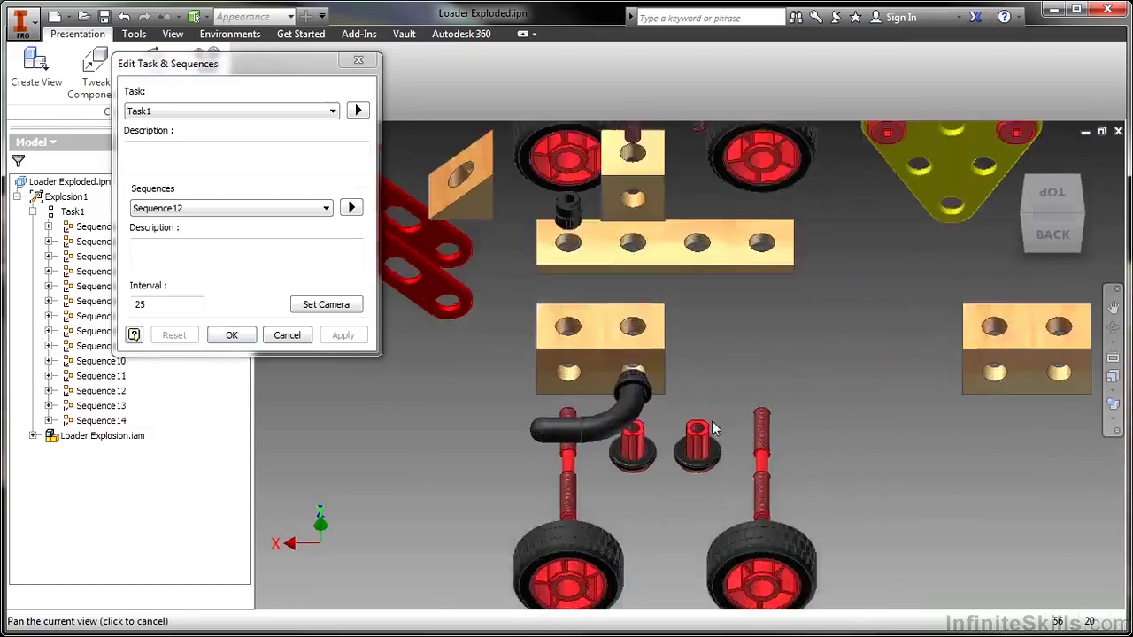
click(314, 310)
click(335, 343)
Orbit from the home view to the front-left of the wheels and axles and store that view as the camera for Sequence13.
click(195, 211)
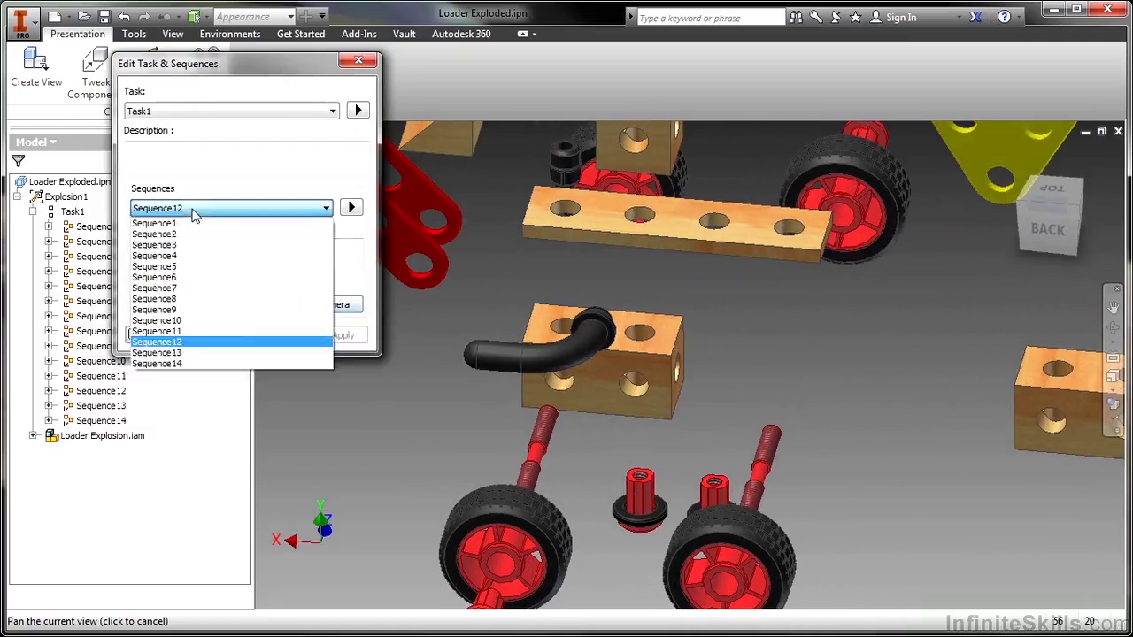
click(188, 331)
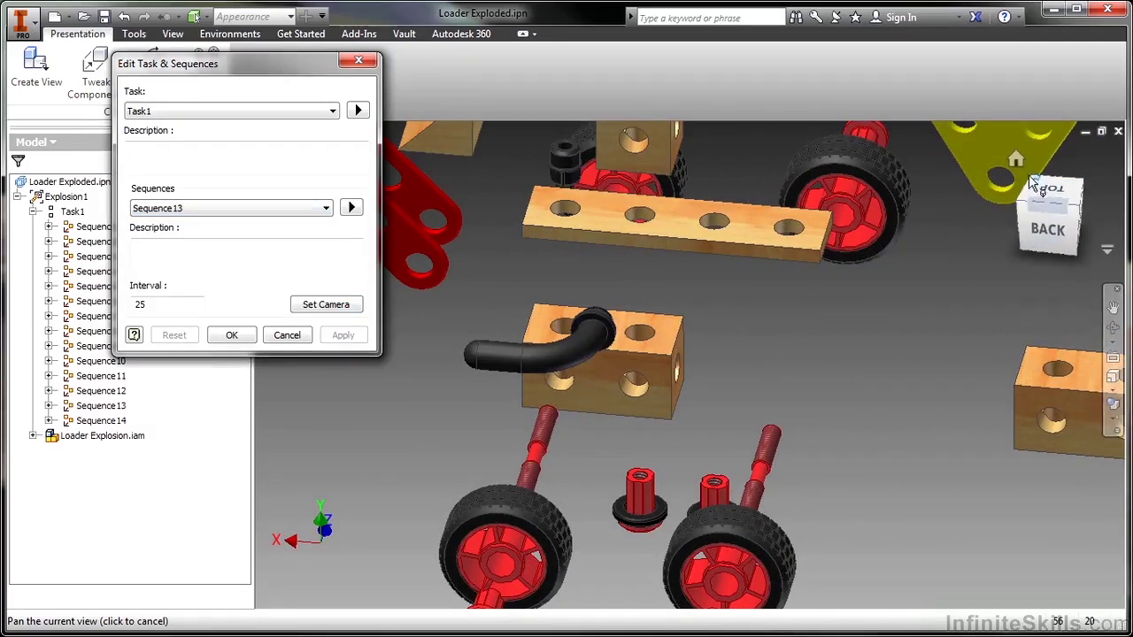
click(1016, 161)
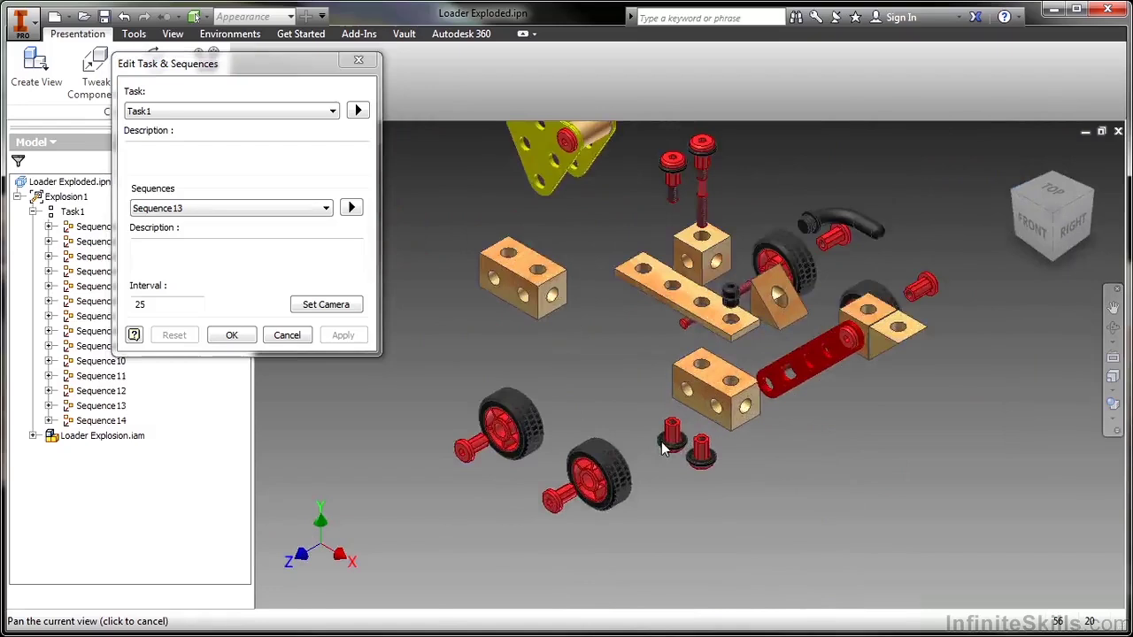
shift+middle_drag(664, 449, 520, 405)
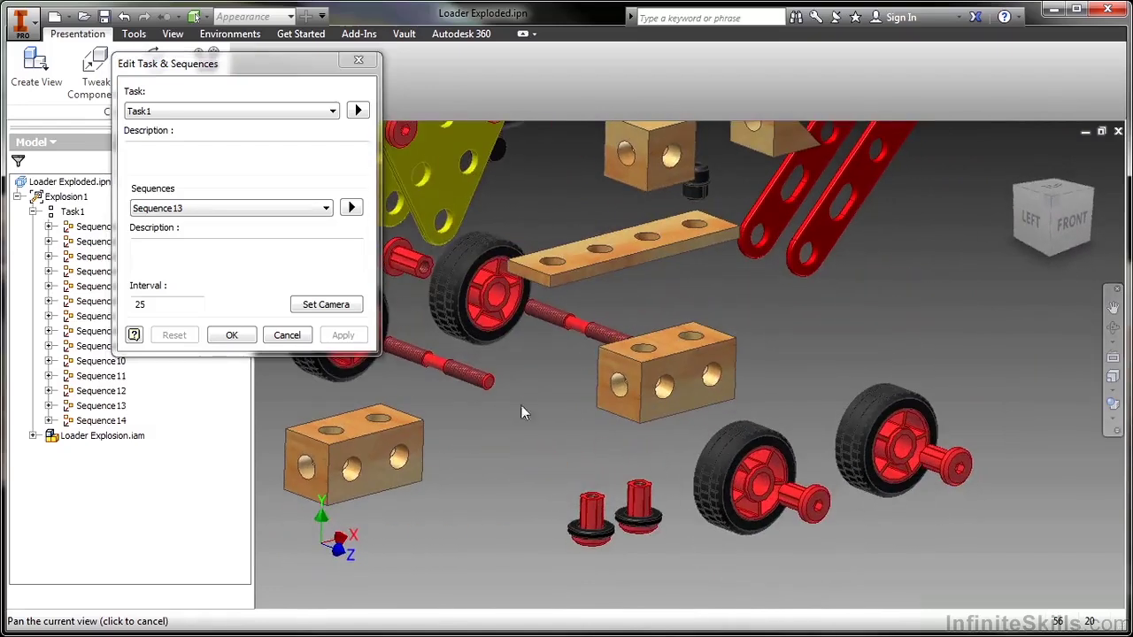
click(318, 309)
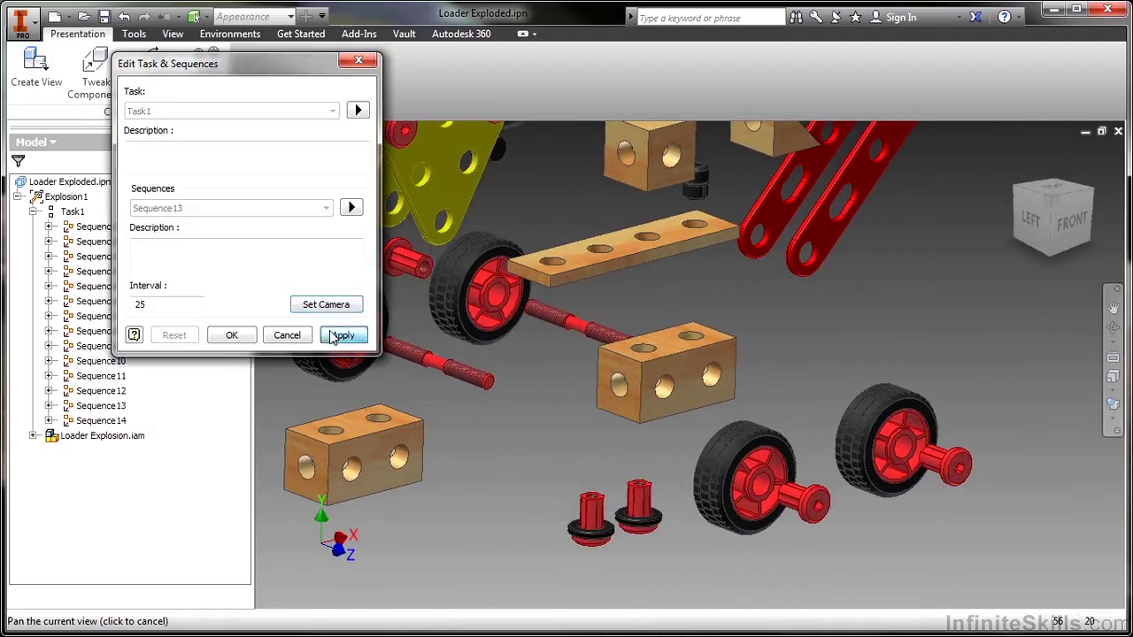
click(336, 335)
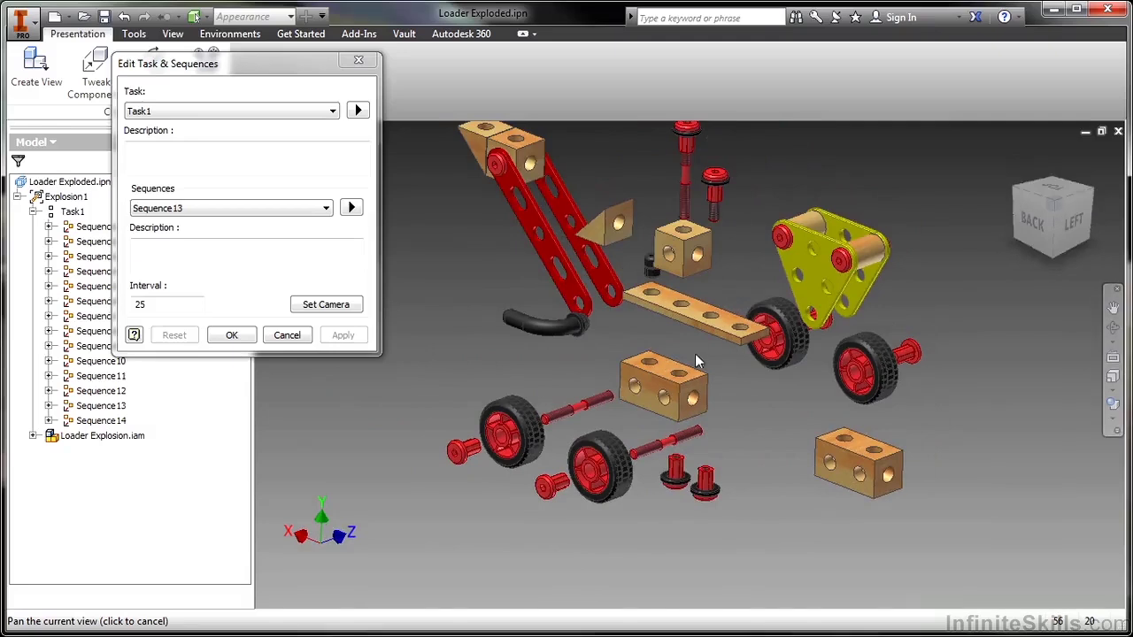
Center the whole exploded loader in a back-left view, store it as the camera for Sequence14, and finish editing the task.
click(1113, 308)
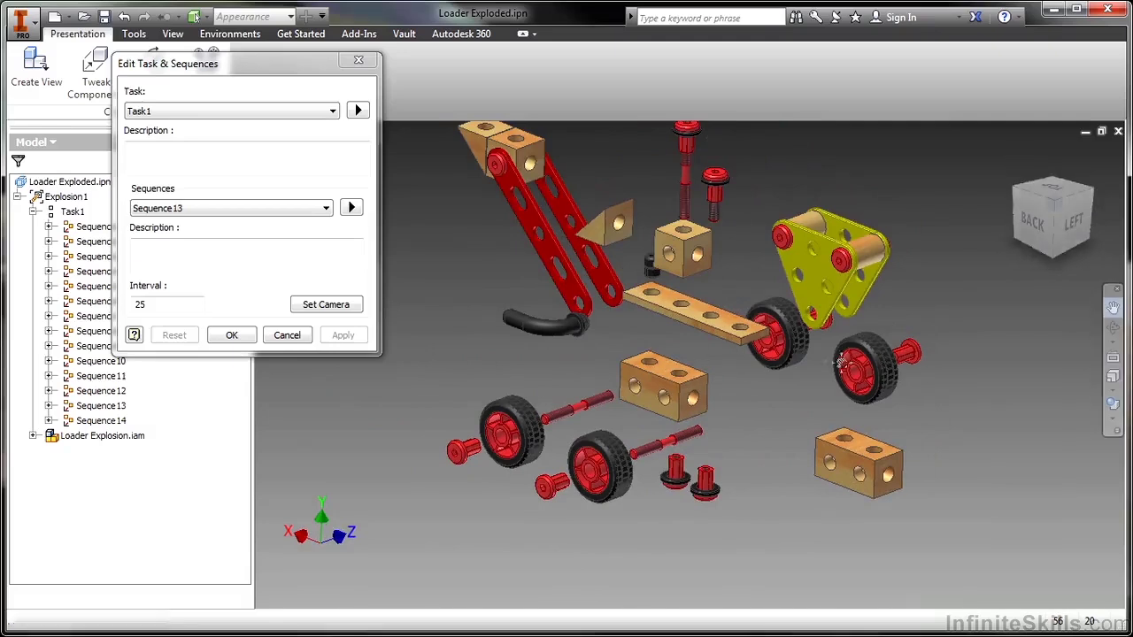
drag(713, 381, 708, 400)
right_click(744, 398)
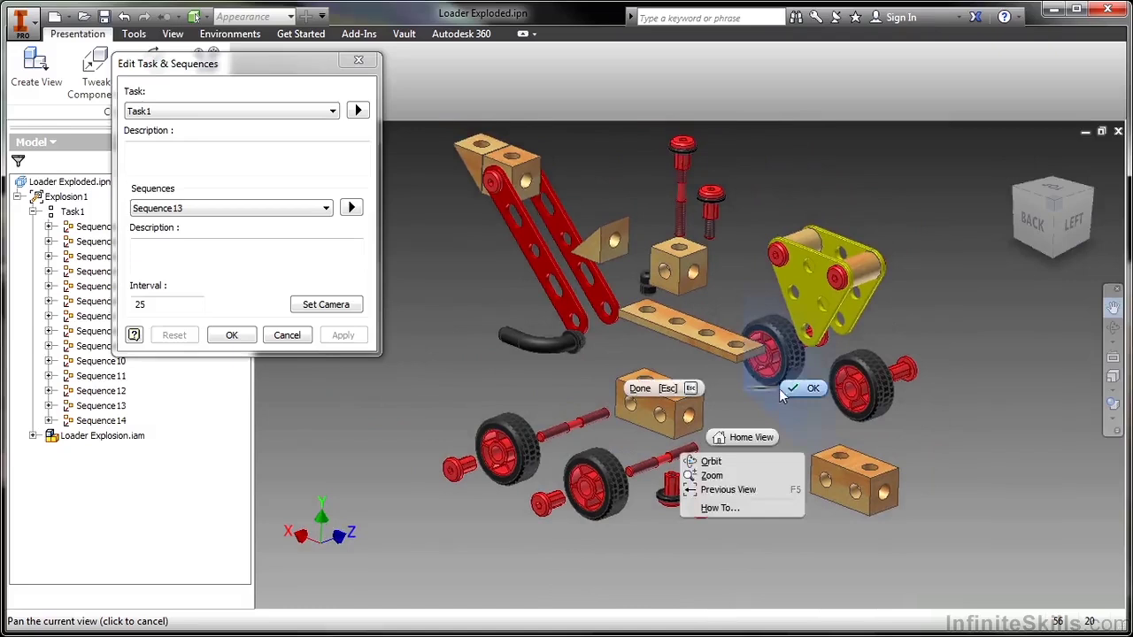
key(Escape)
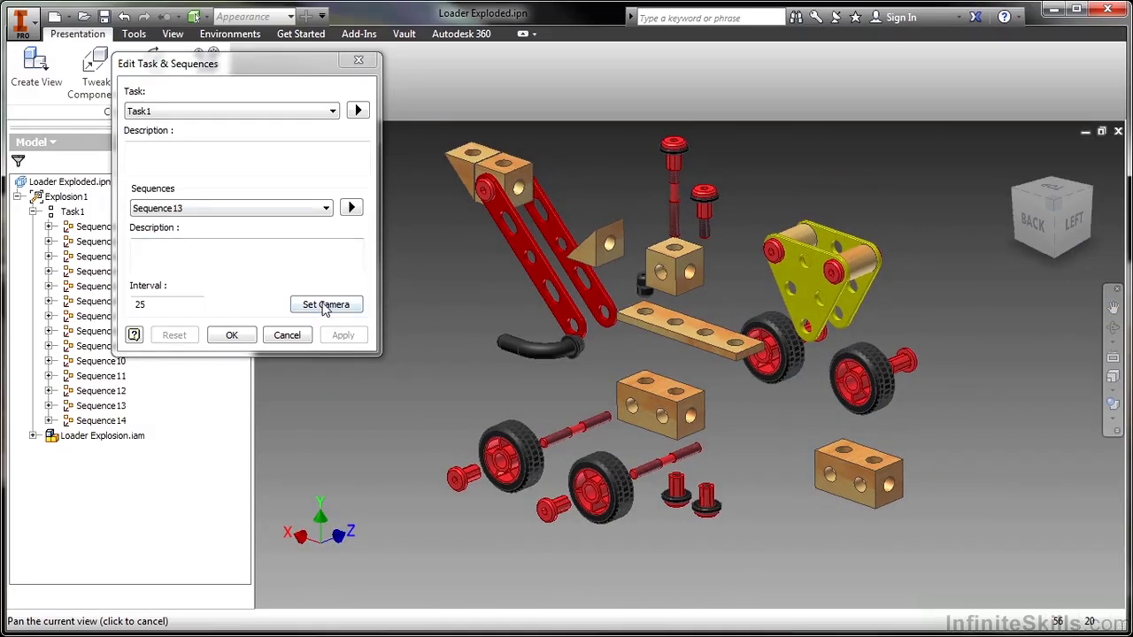
click(277, 210)
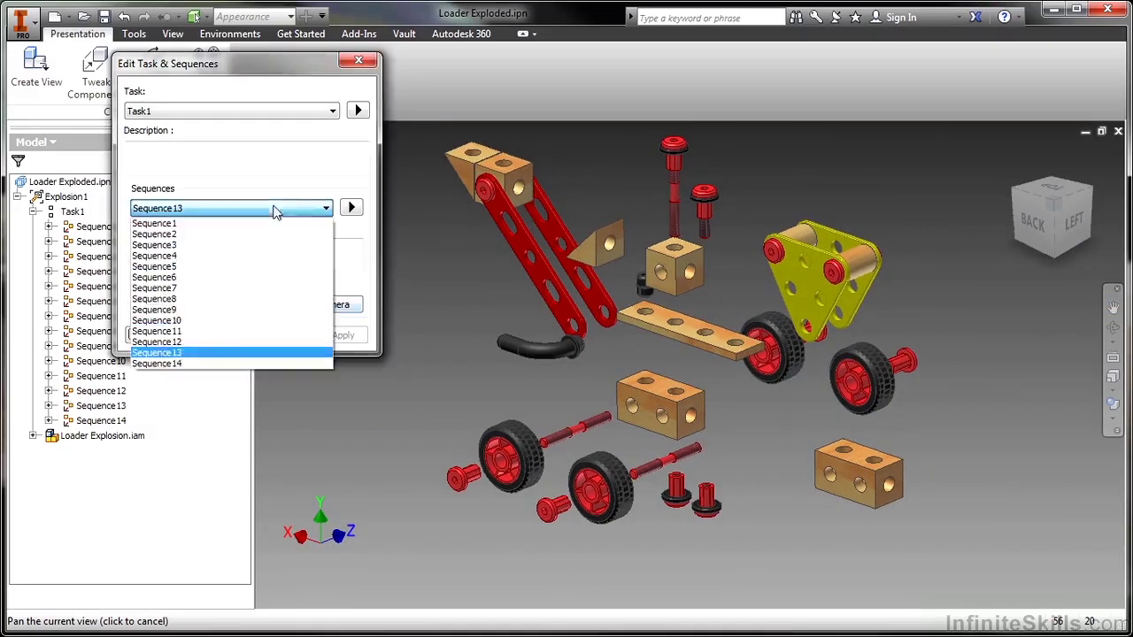
click(200, 362)
click(302, 306)
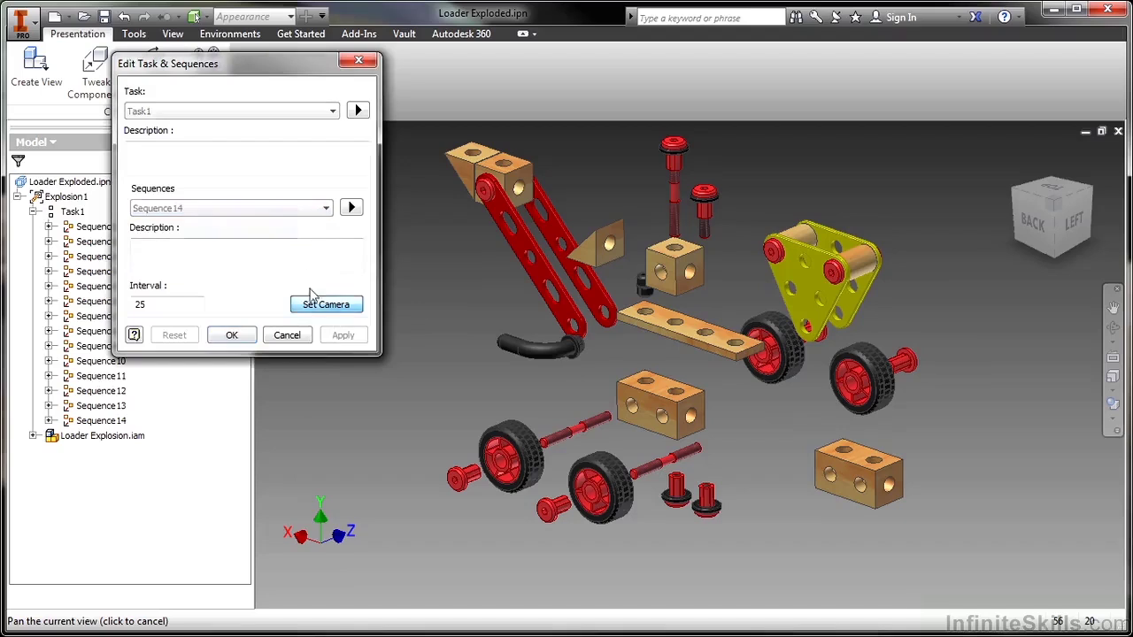
click(341, 338)
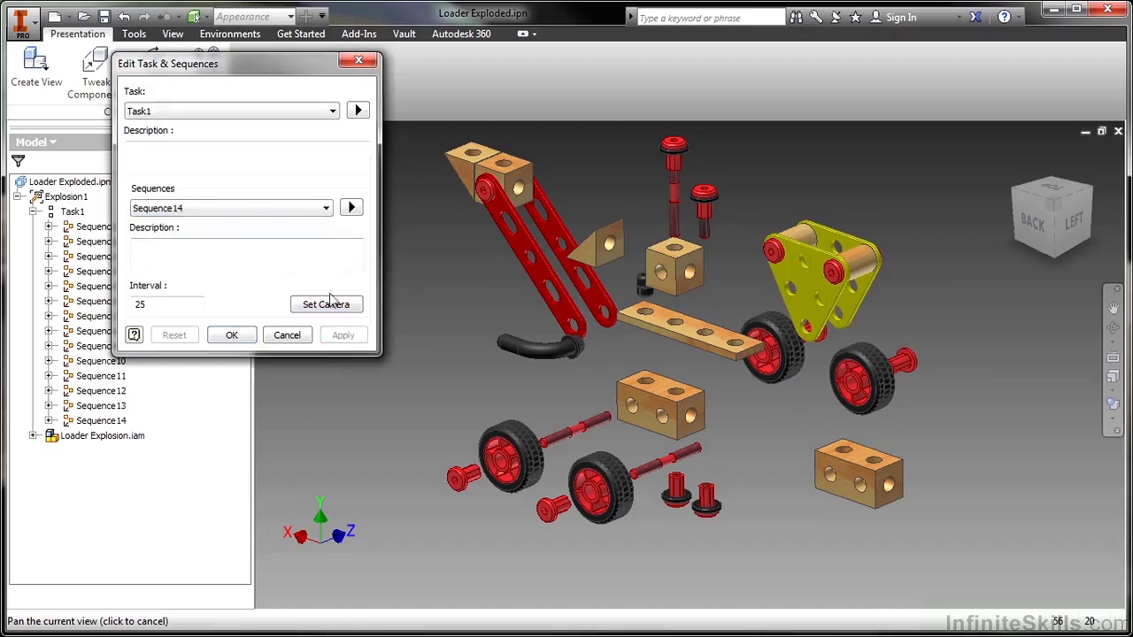
click(235, 337)
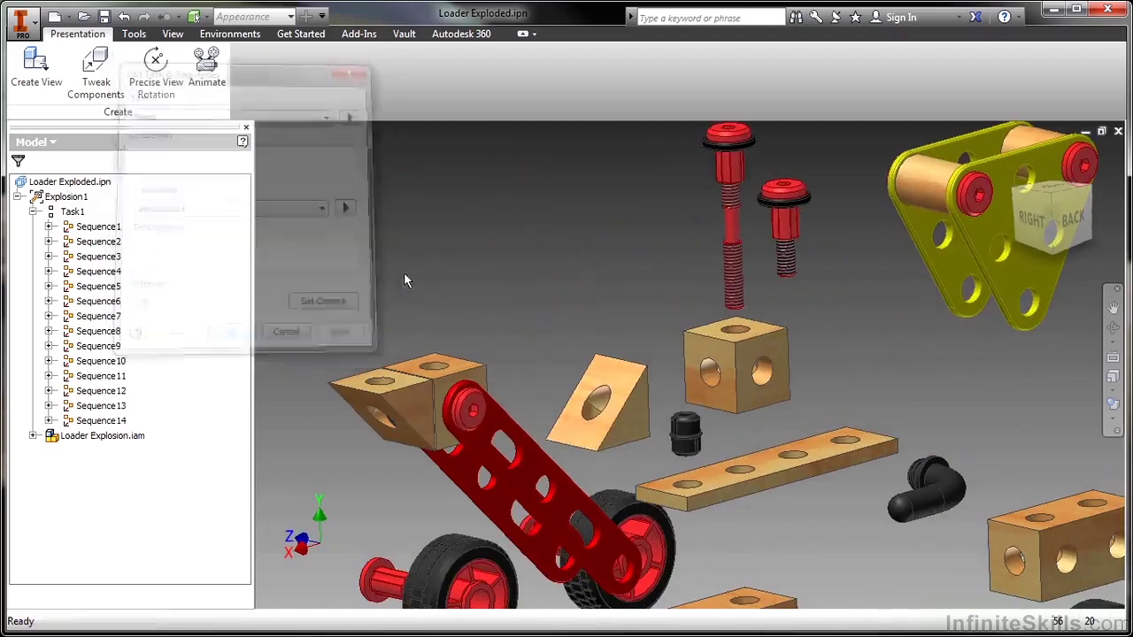
Play the loader's assembly animation forward from the exploded to the assembled state and reset it.
click(205, 78)
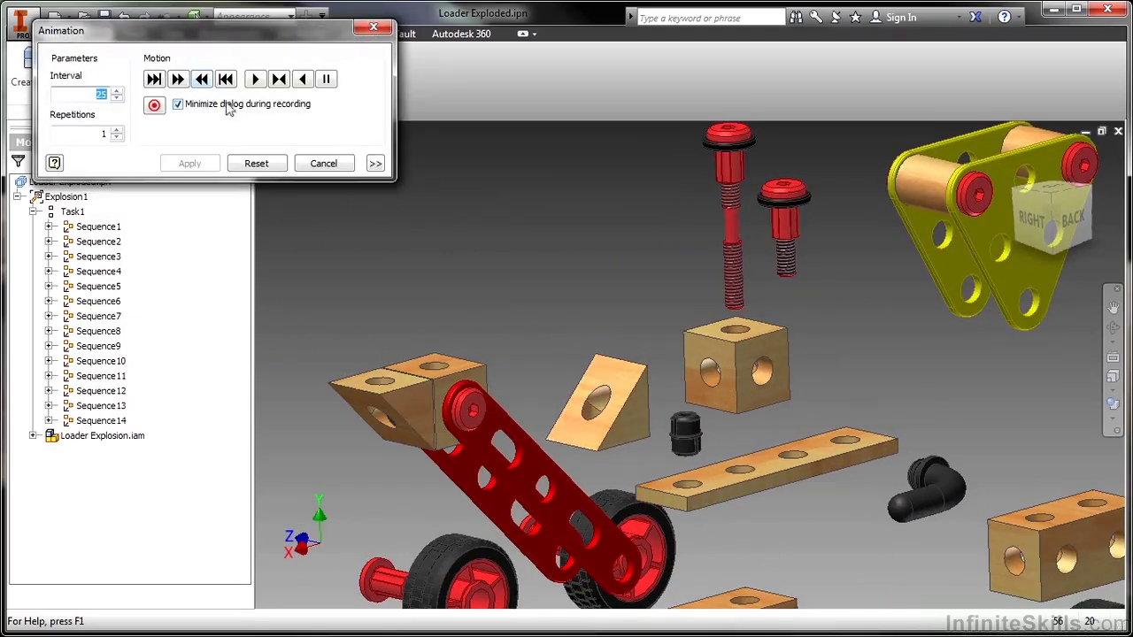
click(255, 80)
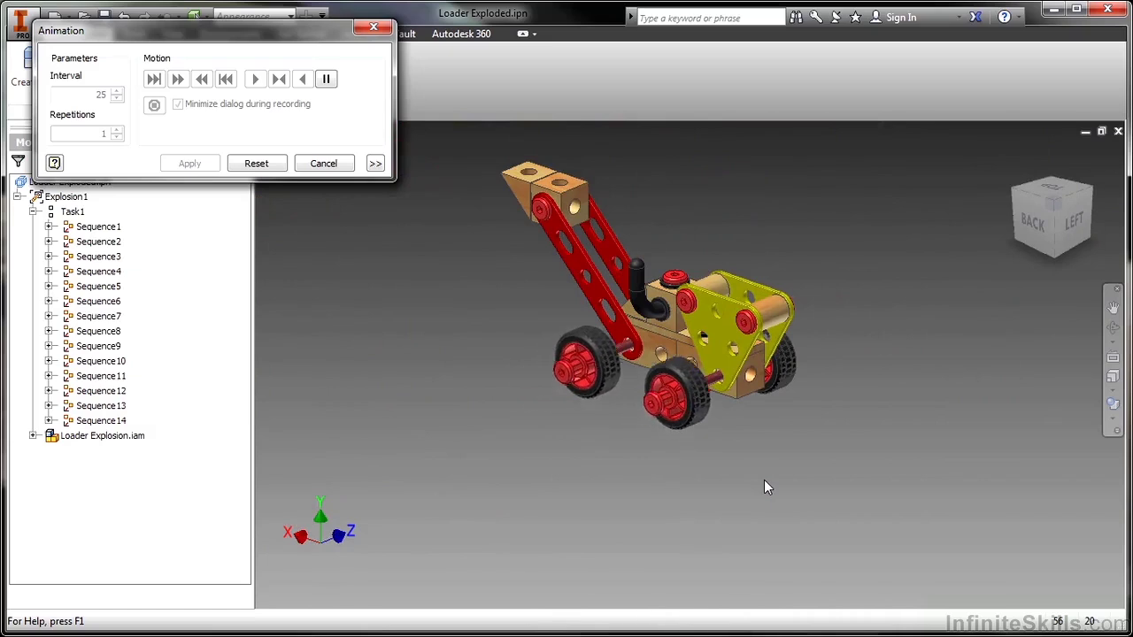
click(261, 172)
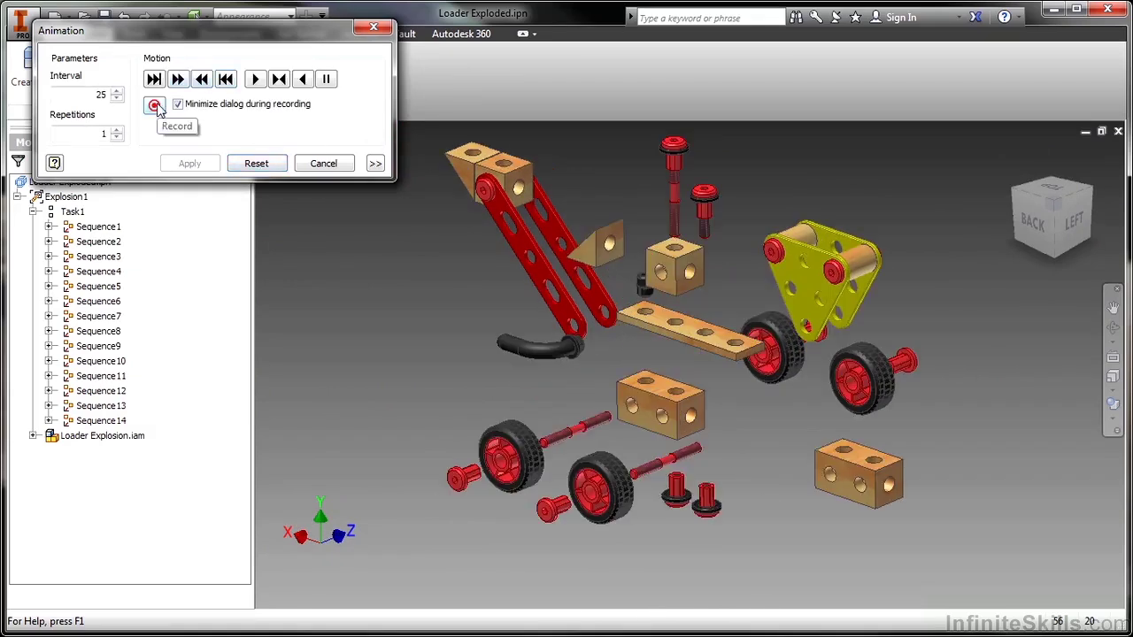
Skip the animation to the fully assembled loader, play it in reverse, and reset it.
click(155, 80)
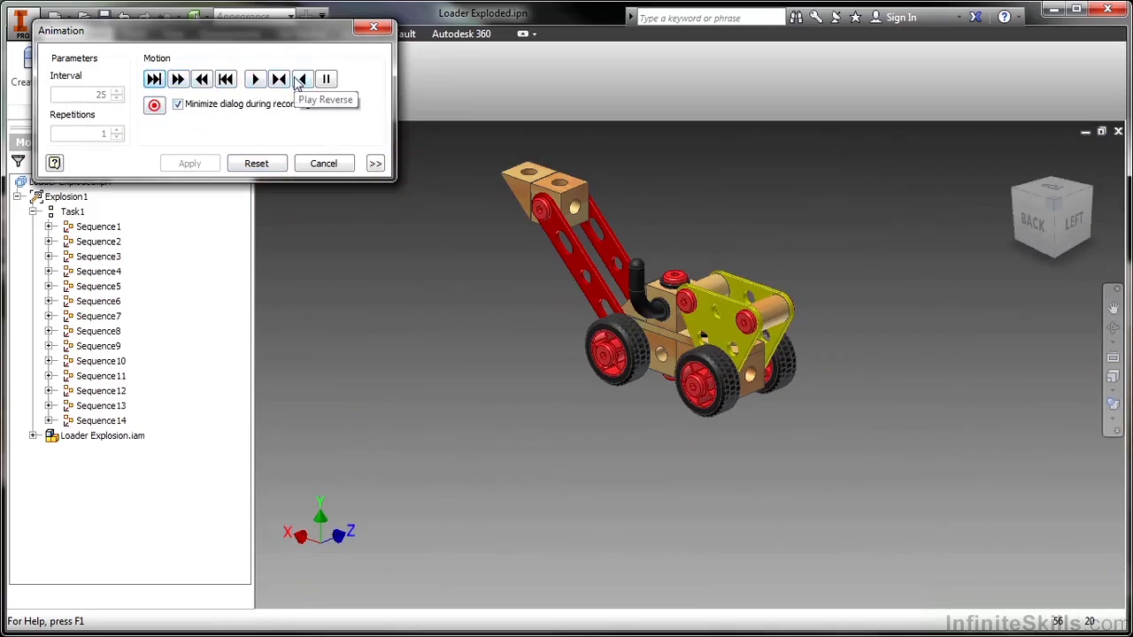
click(302, 80)
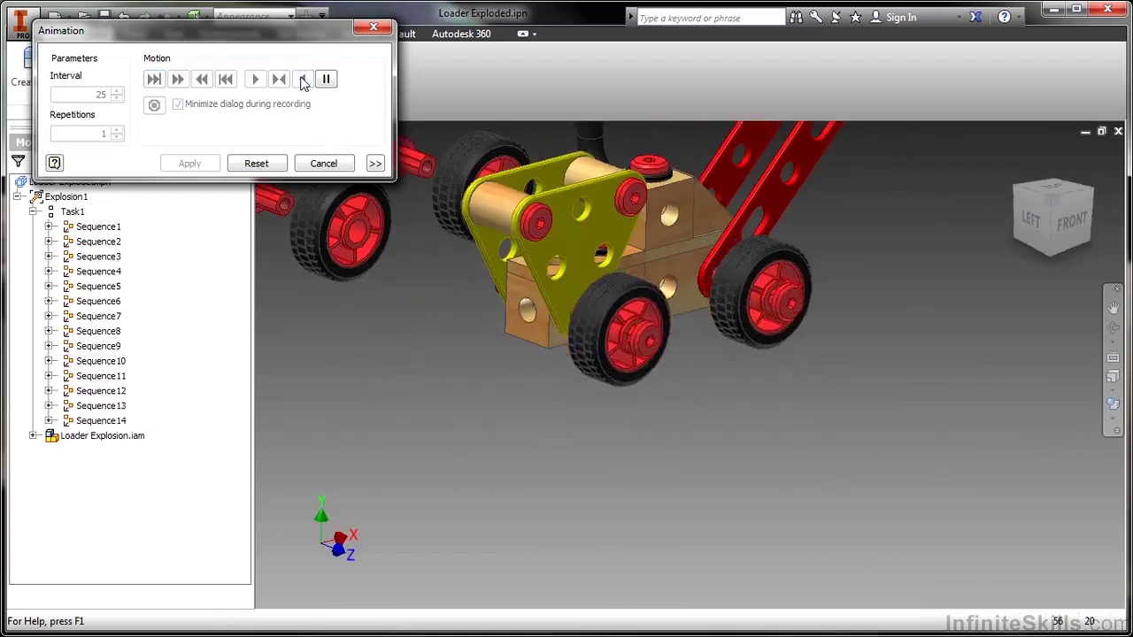
click(257, 165)
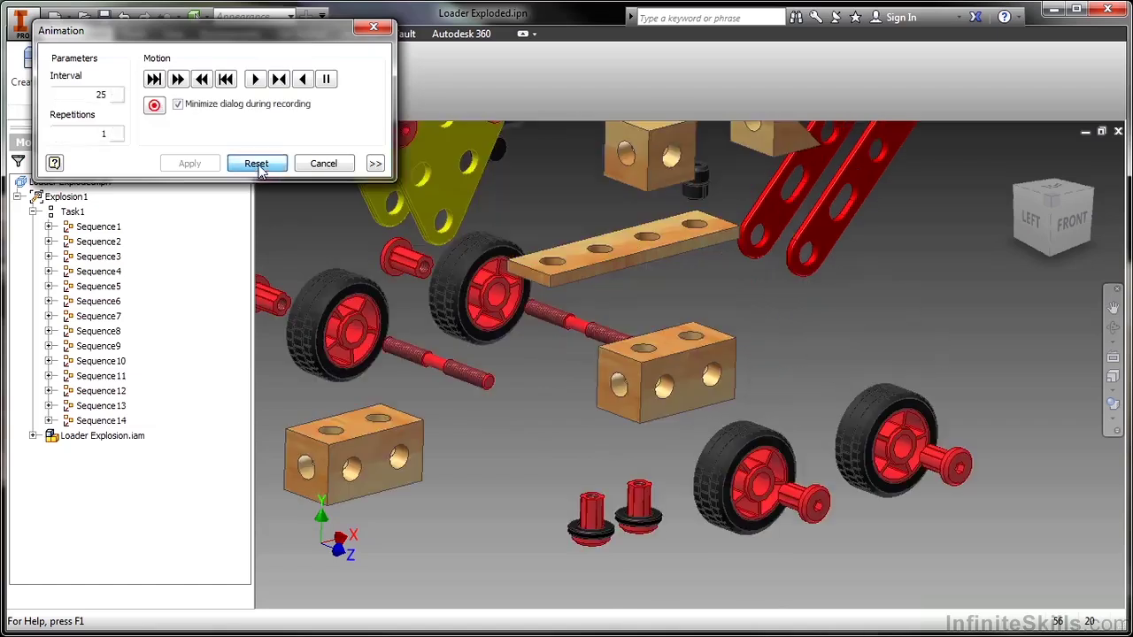
Rewind the animation to its start and set it to record to an AVI file named Explosion View in the Chapter 12 folder.
click(1015, 165)
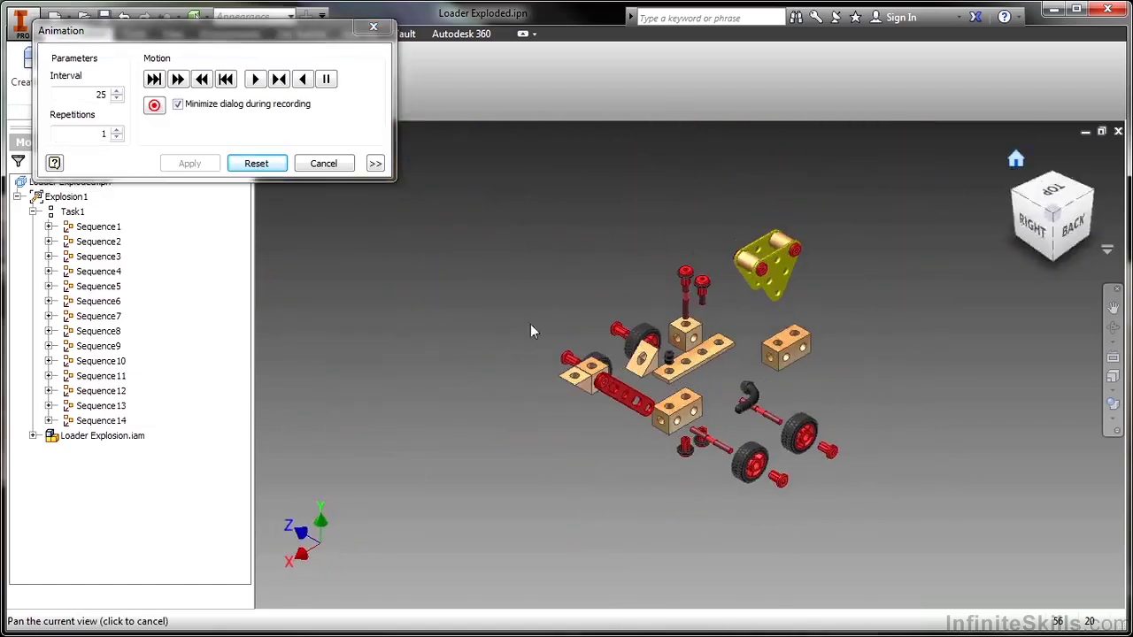
click(177, 80)
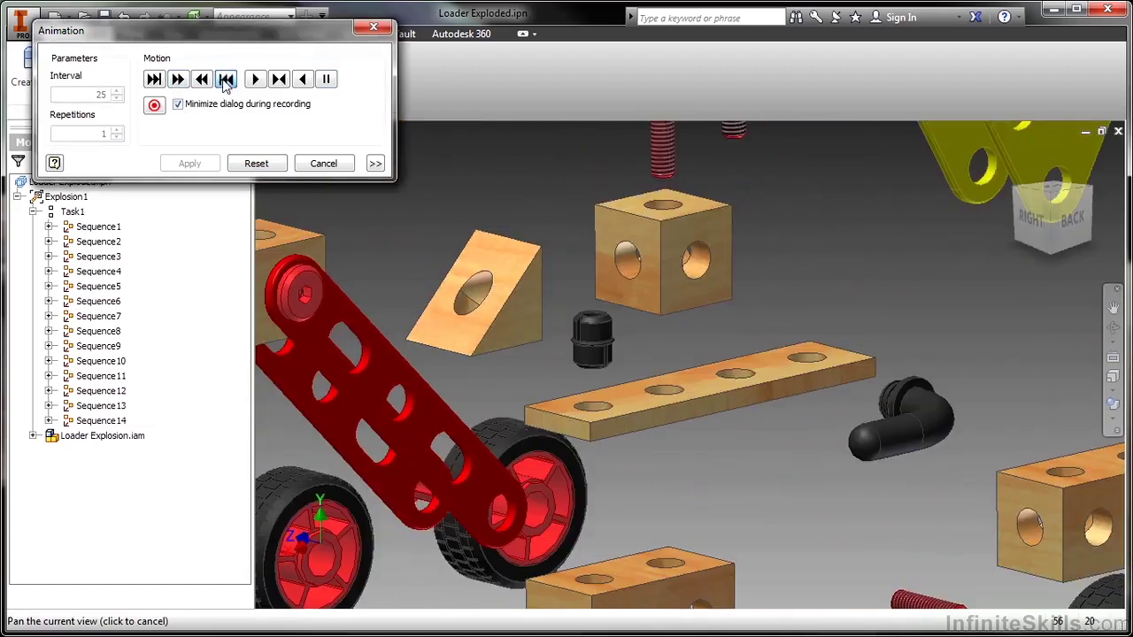
click(154, 106)
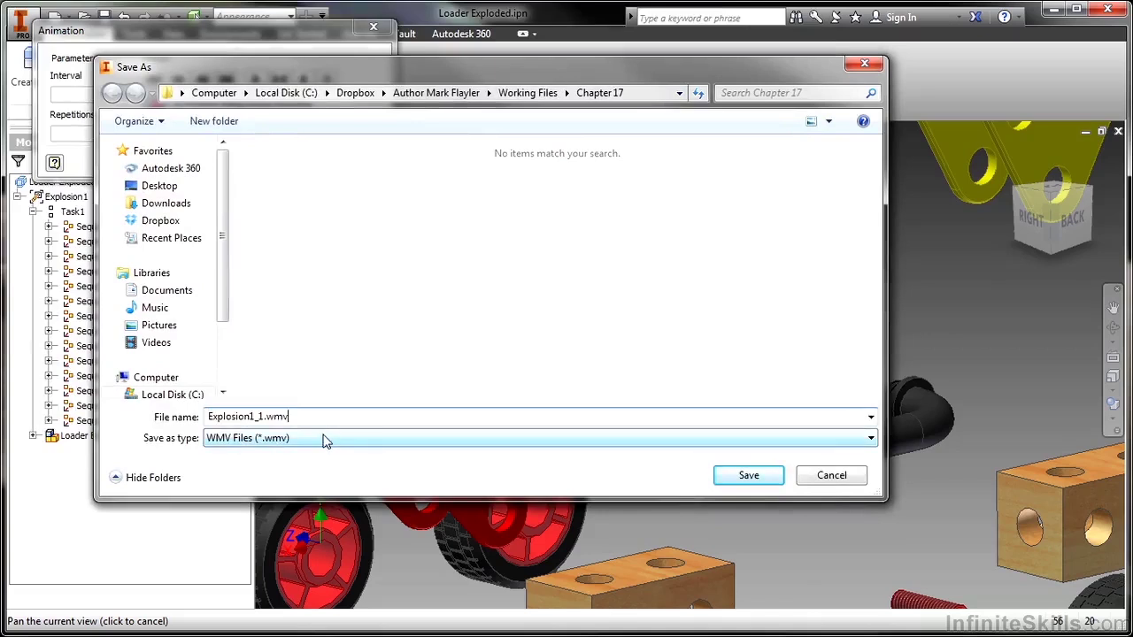
click(325, 439)
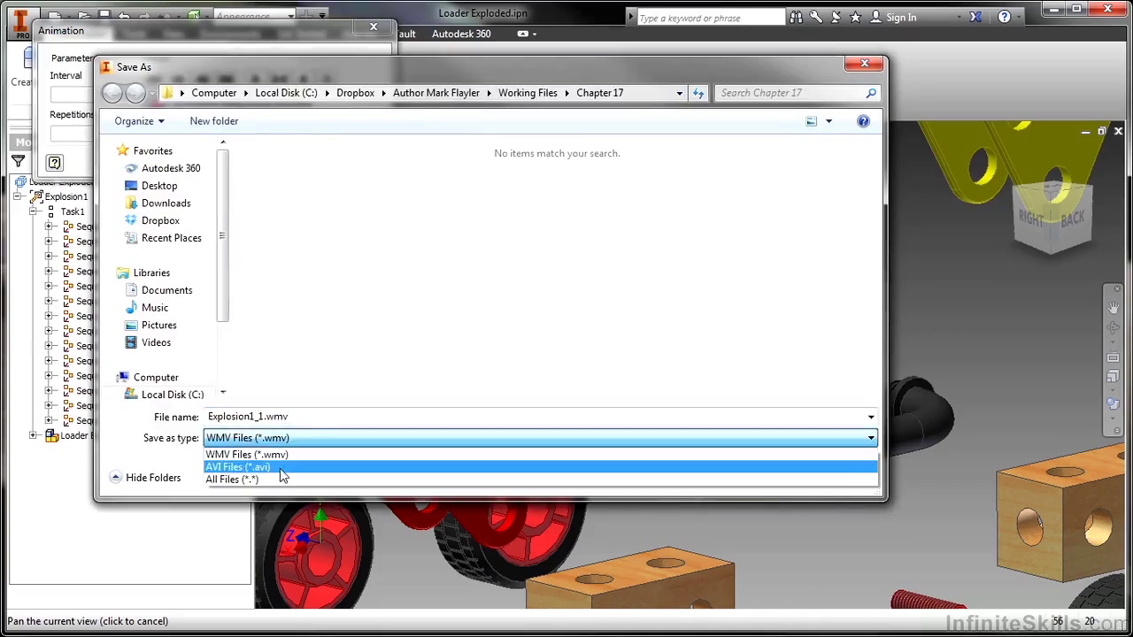
click(239, 468)
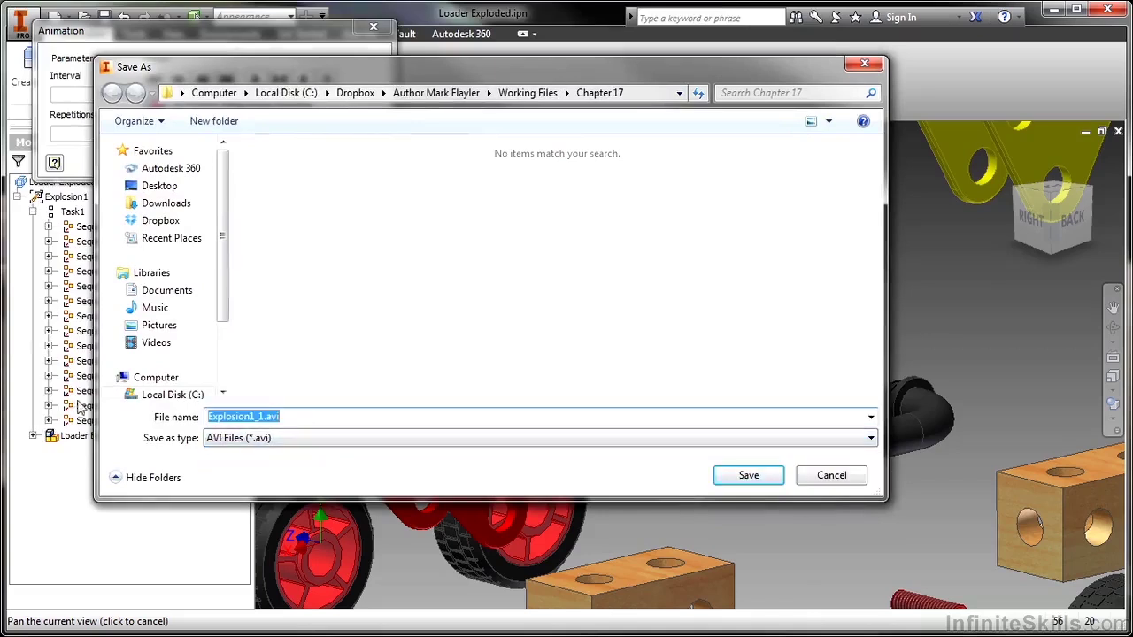
click(542, 94)
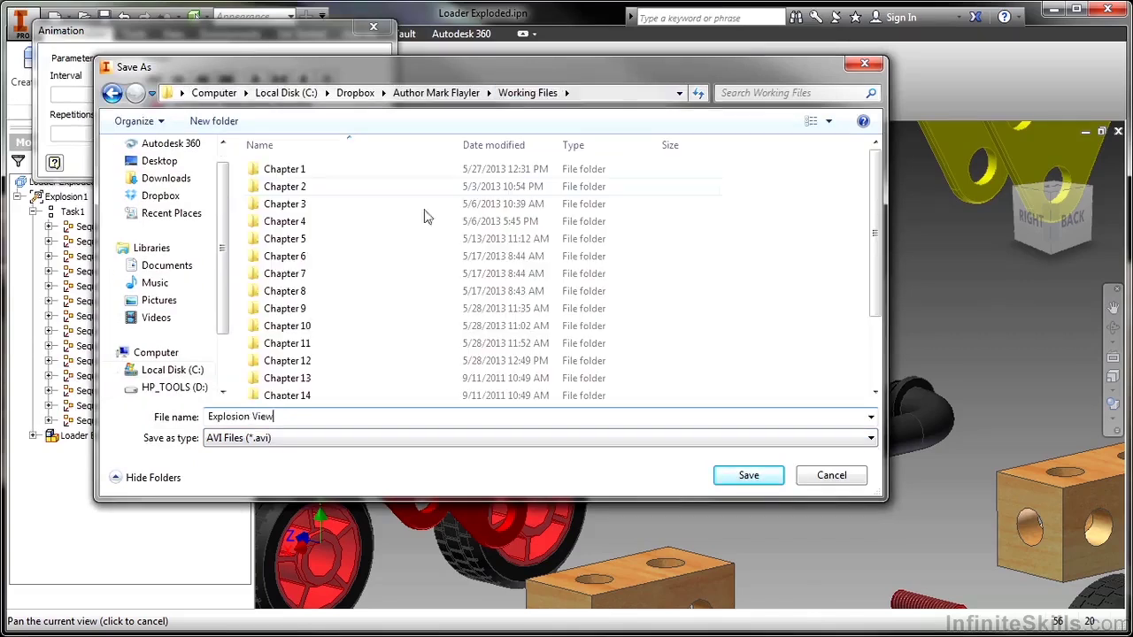
double_click(316, 362)
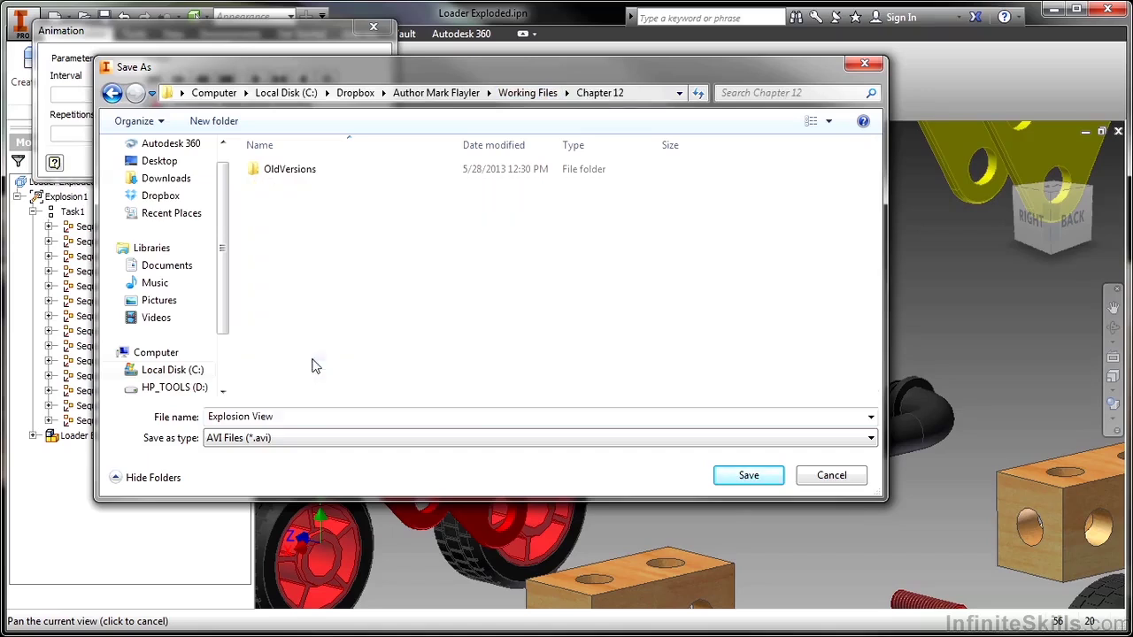
click(750, 477)
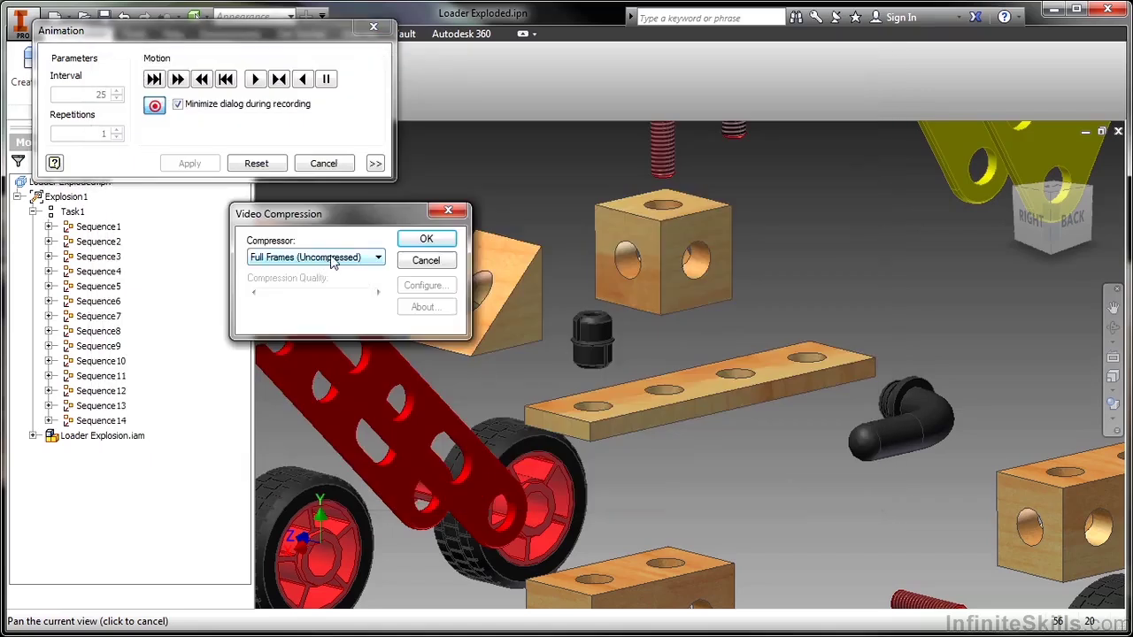
Choose the Microsoft Video 1 compressor and record the full forward playback, closing the animation settings when it ends.
click(333, 258)
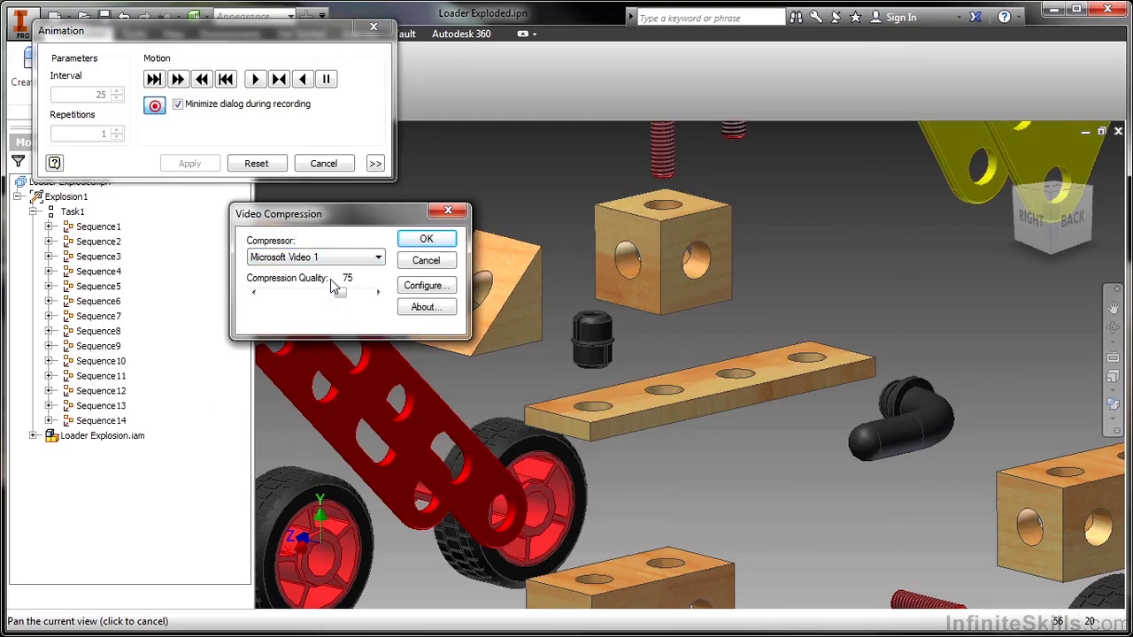
click(424, 240)
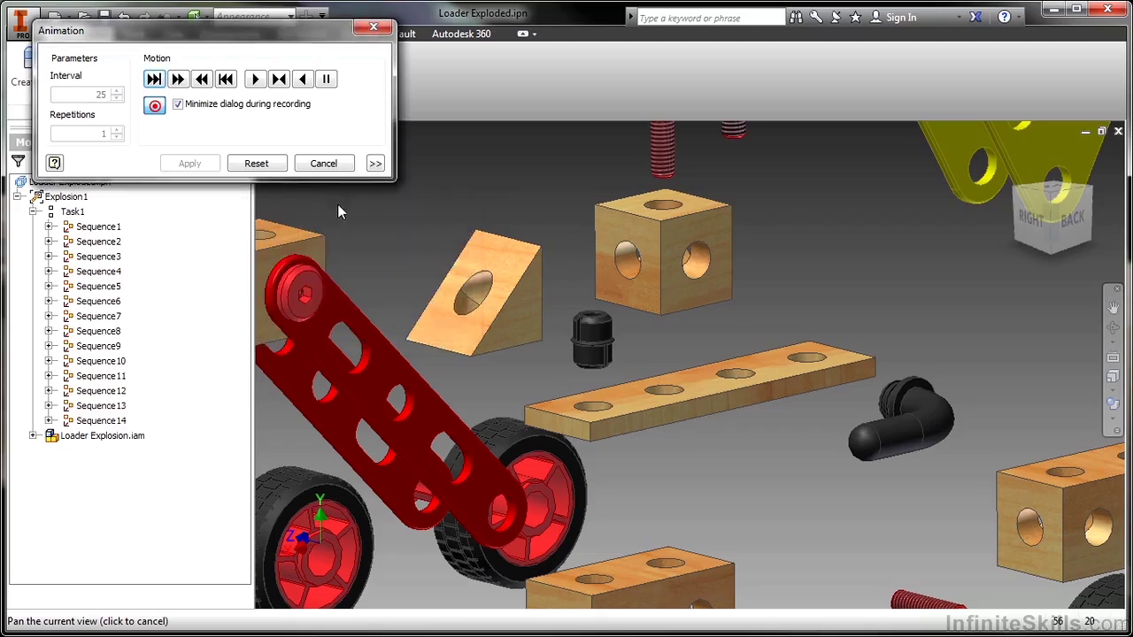
click(255, 80)
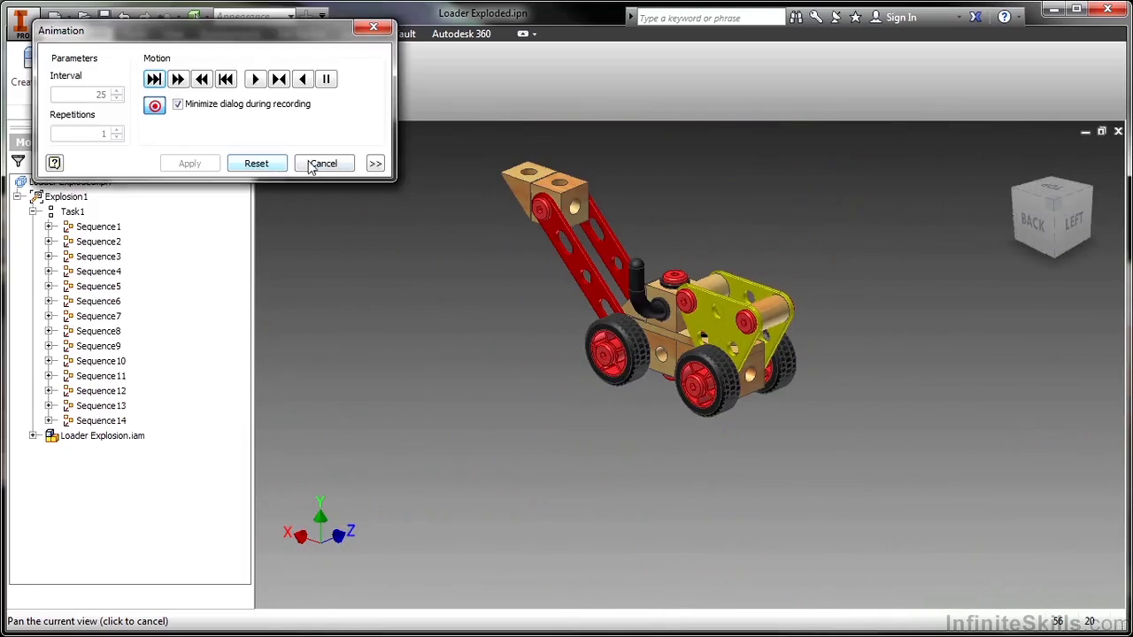
click(315, 164)
Find Explosion View.avi by listing all file types in the Chapter 12 folder and review the recorded video in the media player.
click(83, 17)
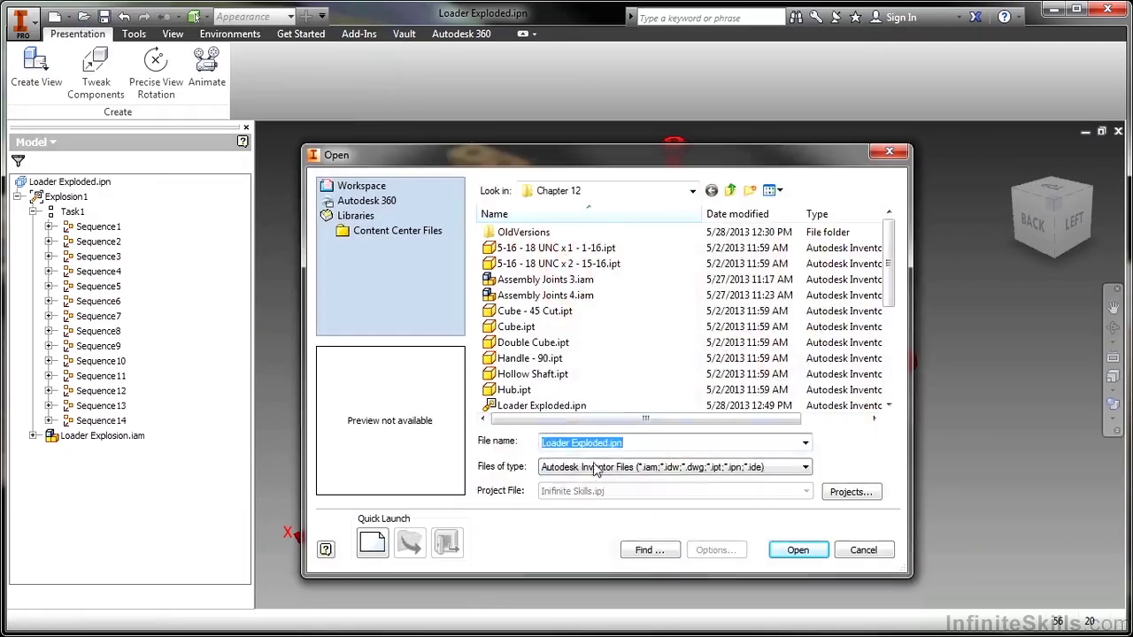
click(596, 470)
click(567, 452)
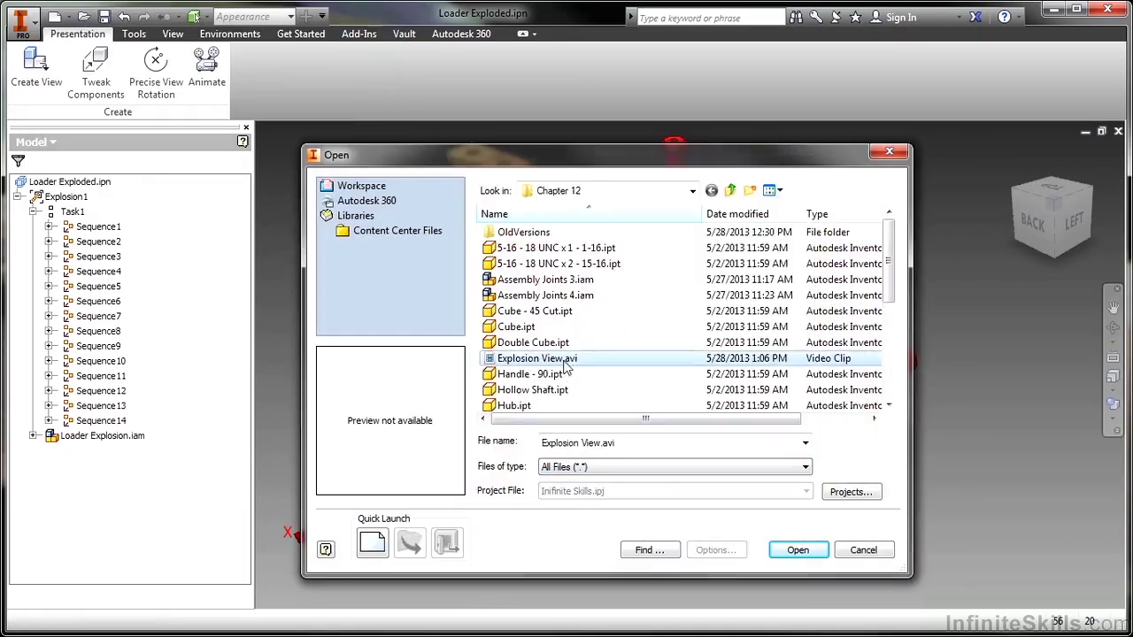
right_click(566, 367)
mouse_move(645, 166)
click(939, 215)
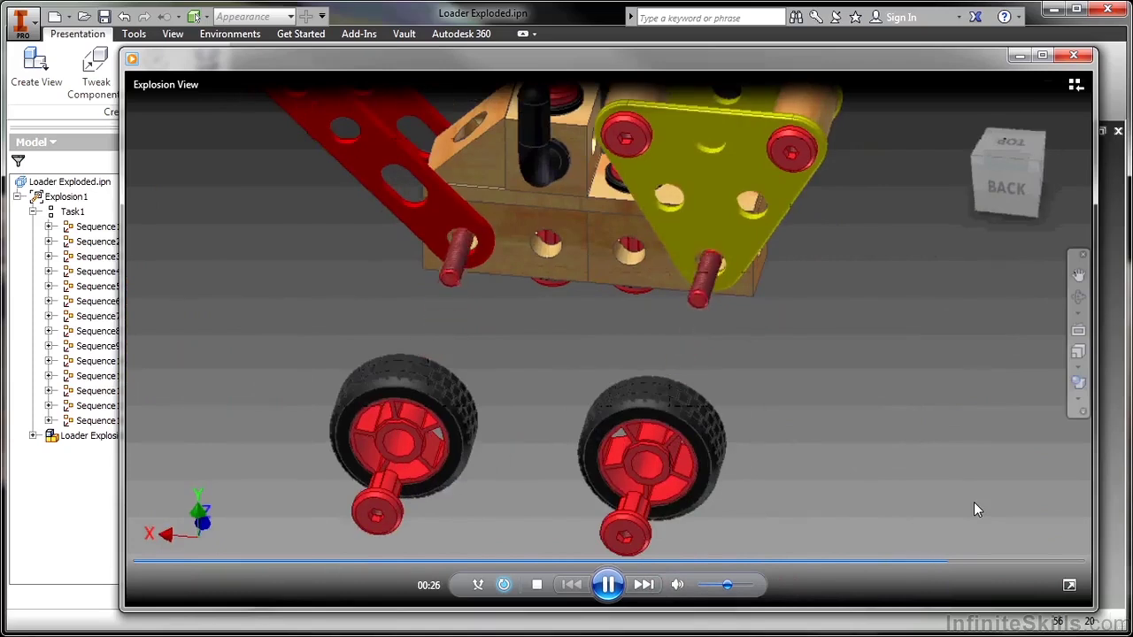
click(1076, 58)
key(Escape)
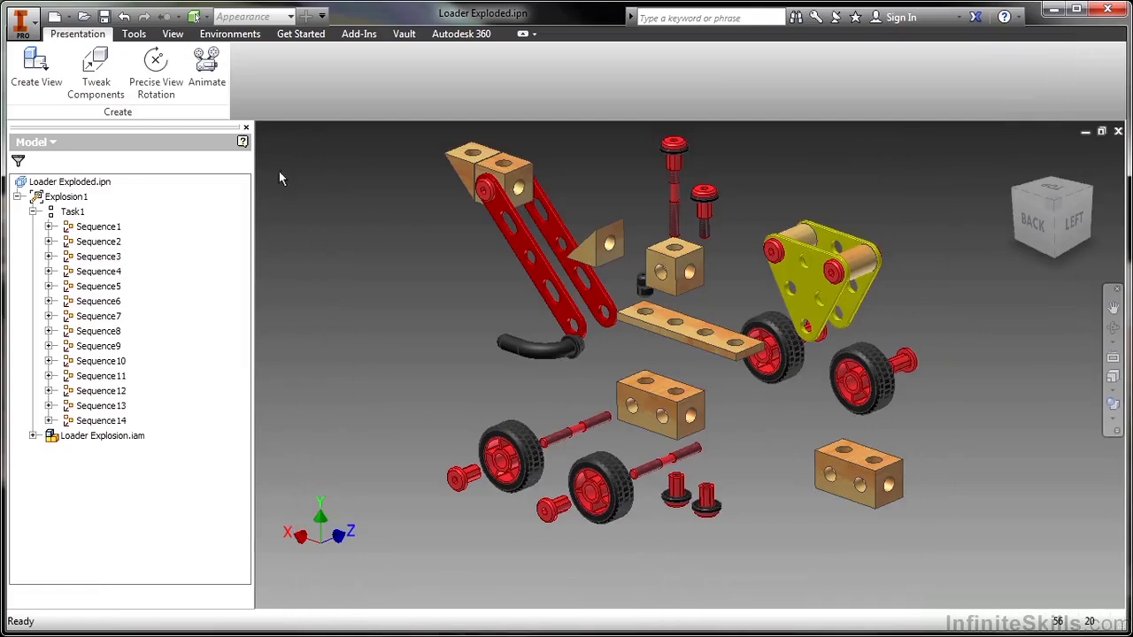
Try the Presentation color scheme with a 1 Color background in the application's color options.
click(23, 23)
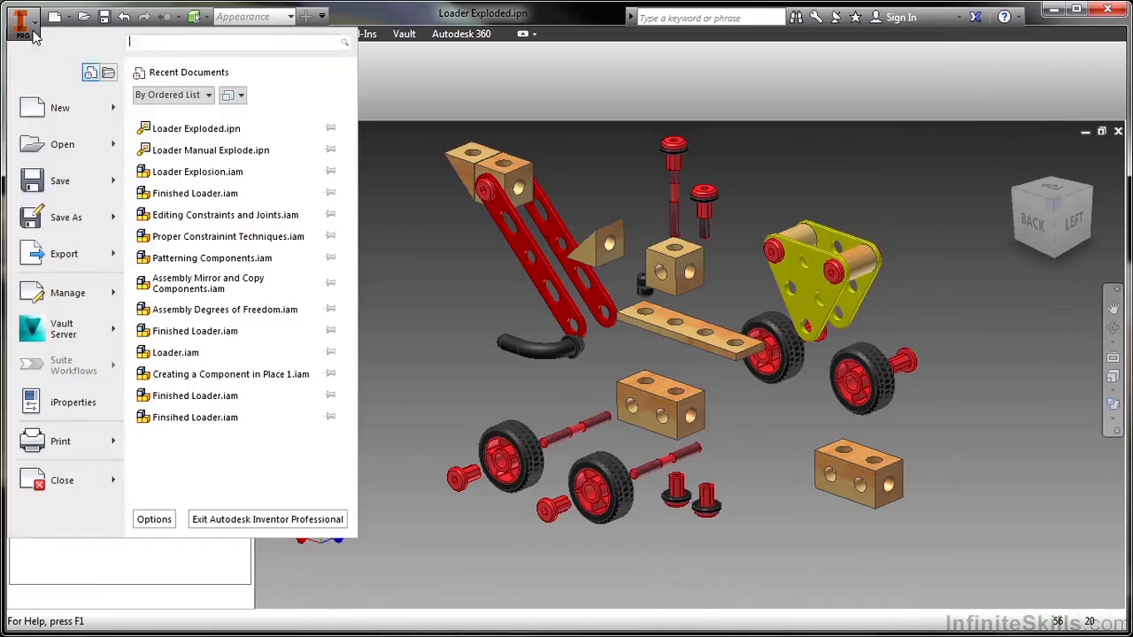
click(154, 520)
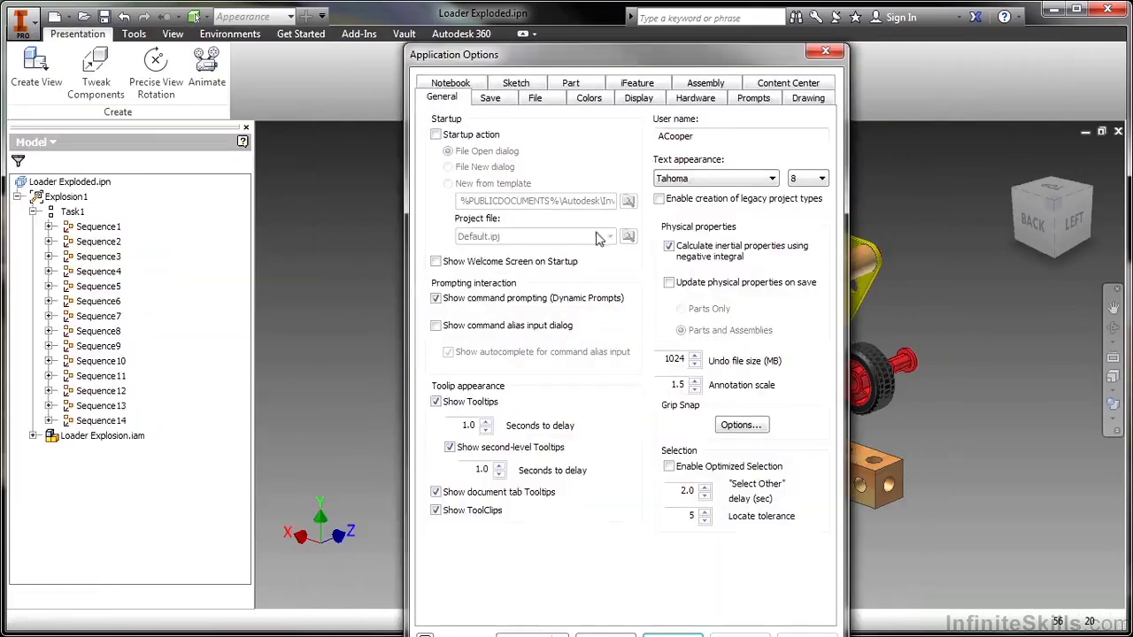
drag(609, 65, 544, 33)
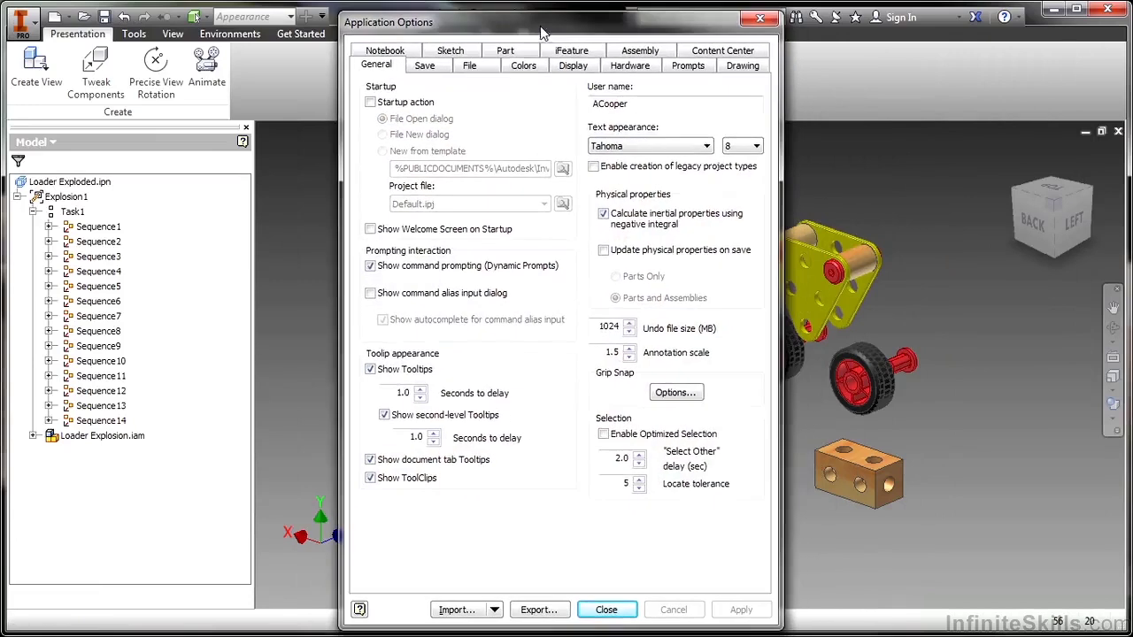
click(522, 66)
click(413, 400)
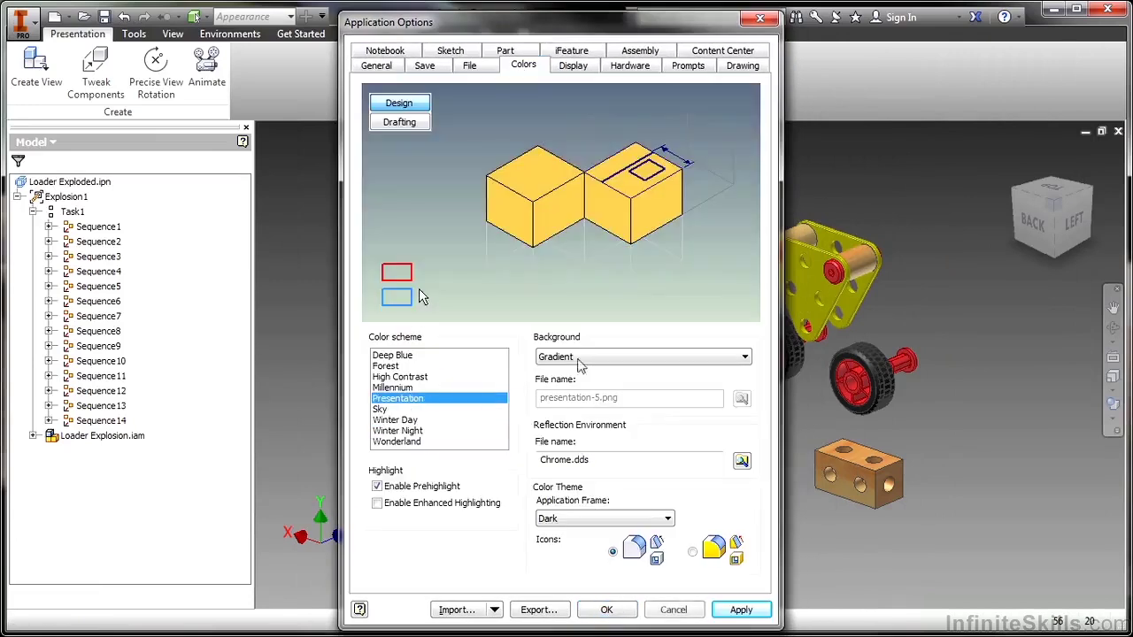
click(595, 356)
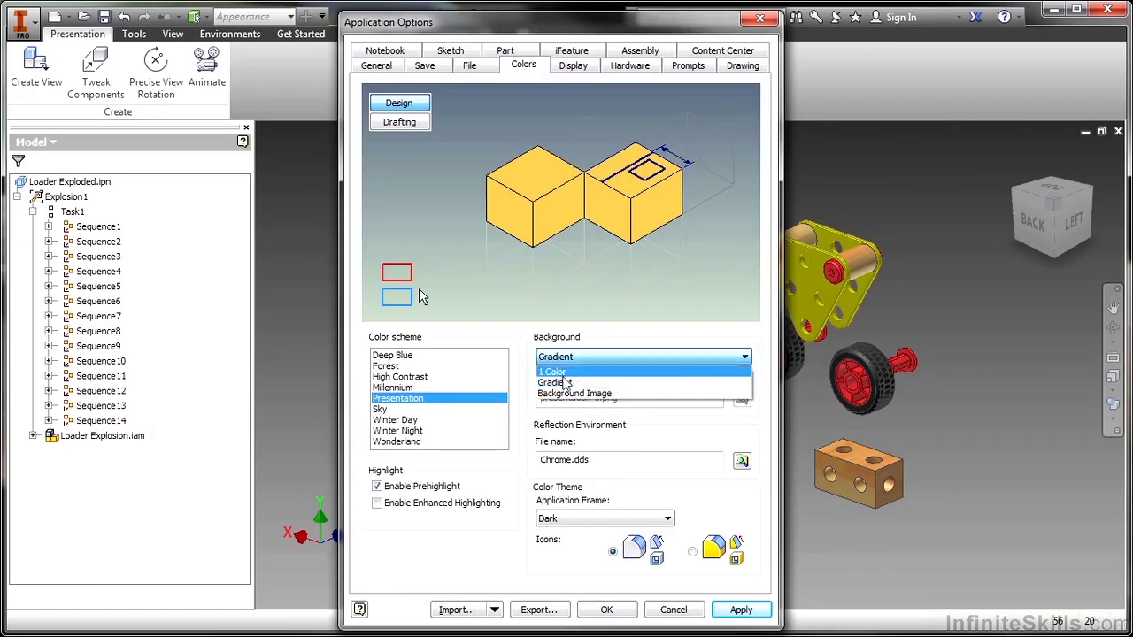
click(562, 373)
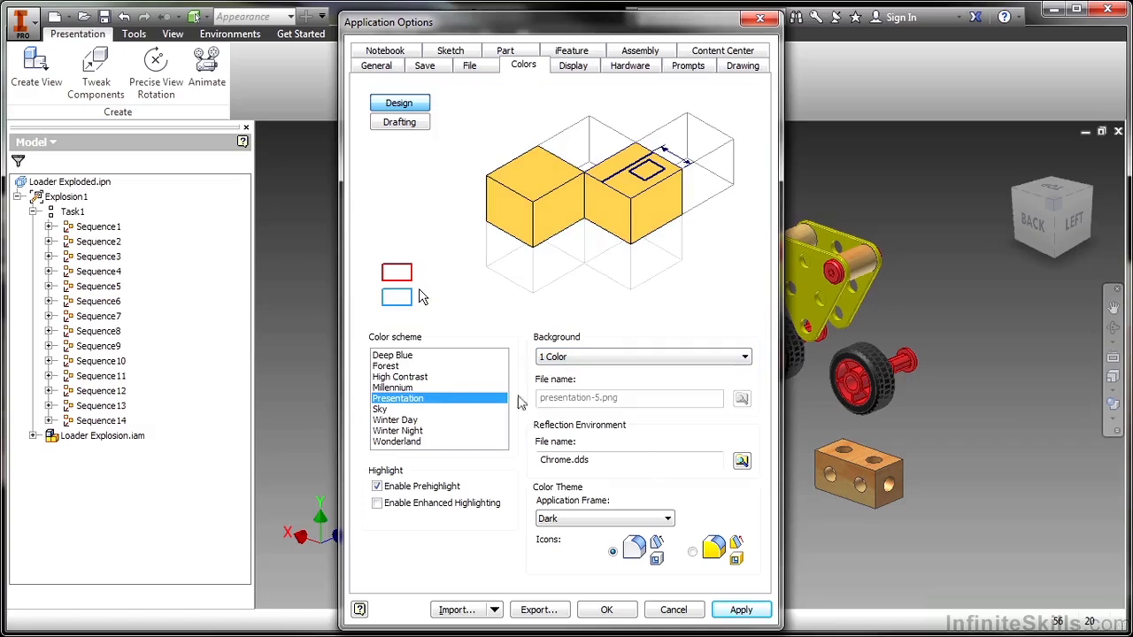
Preview the Winter Night color scheme with Gradient and Background Image backgrounds, and discard the color option changes.
click(416, 431)
click(584, 358)
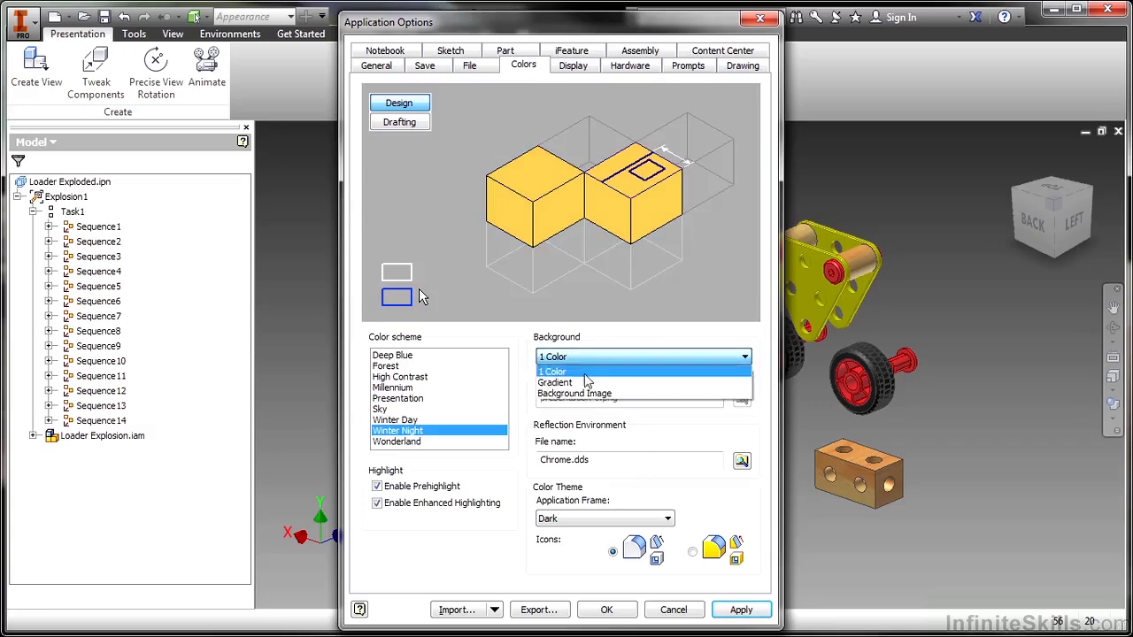
click(586, 383)
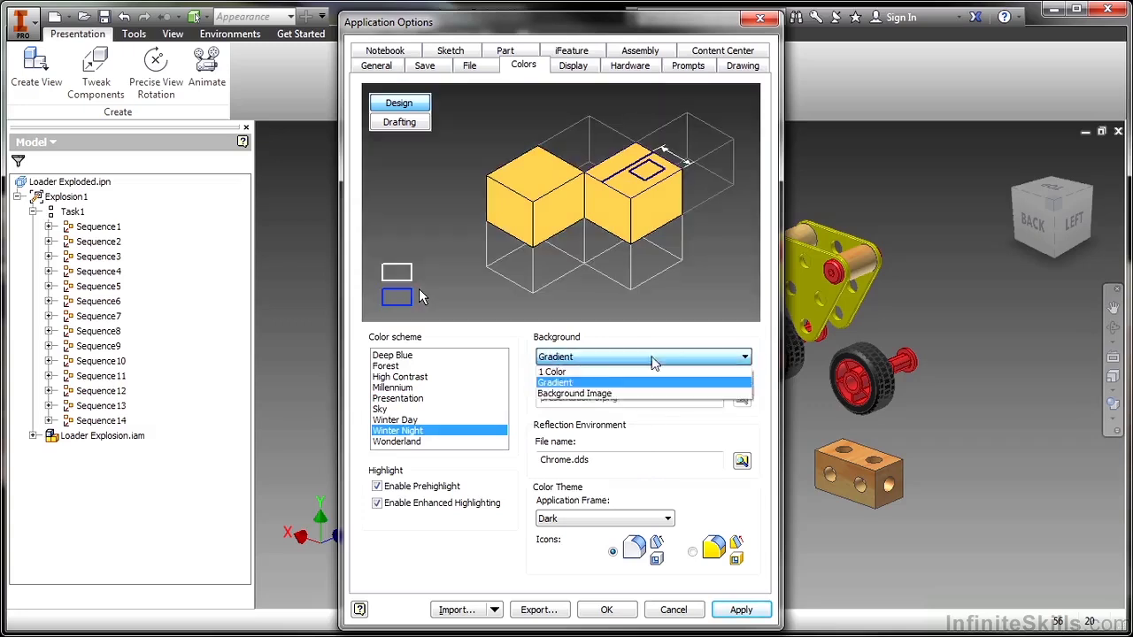
click(611, 395)
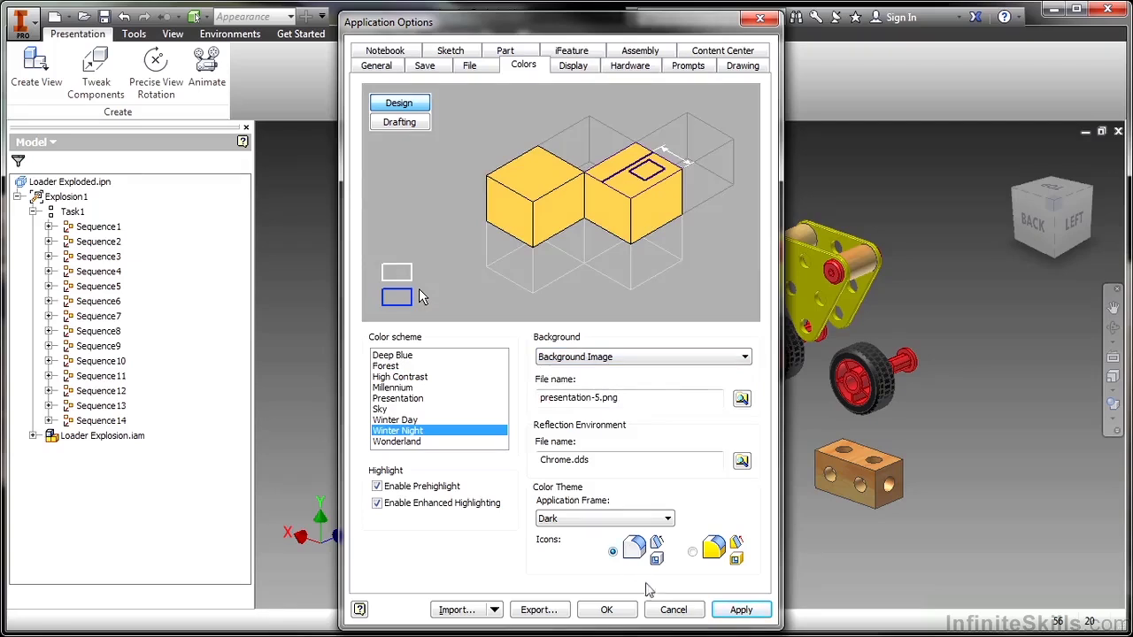
click(671, 608)
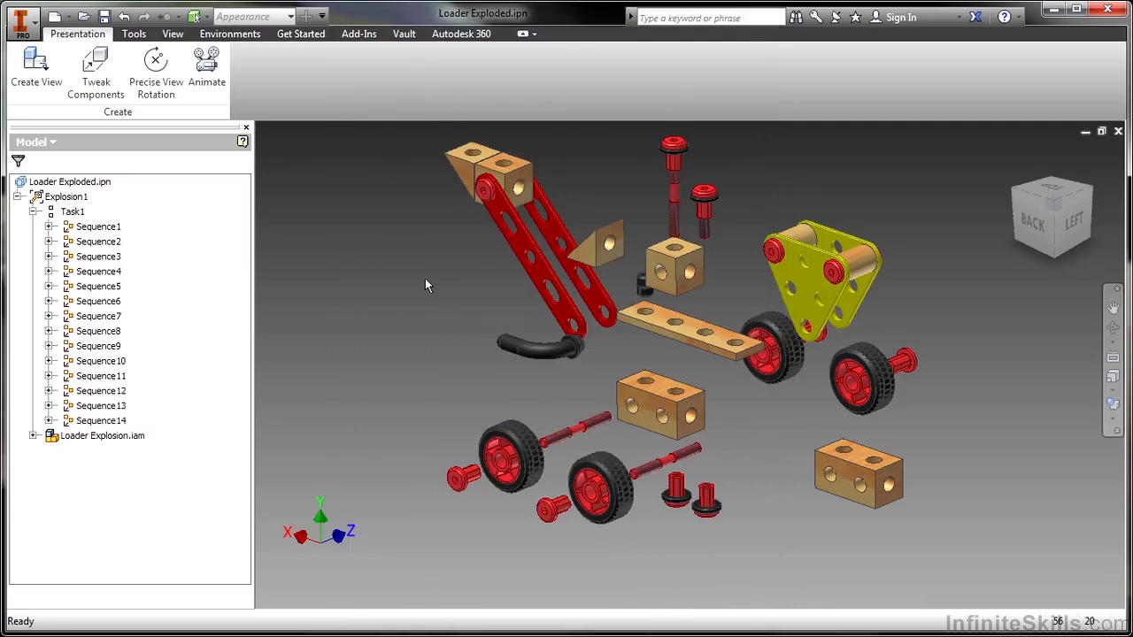